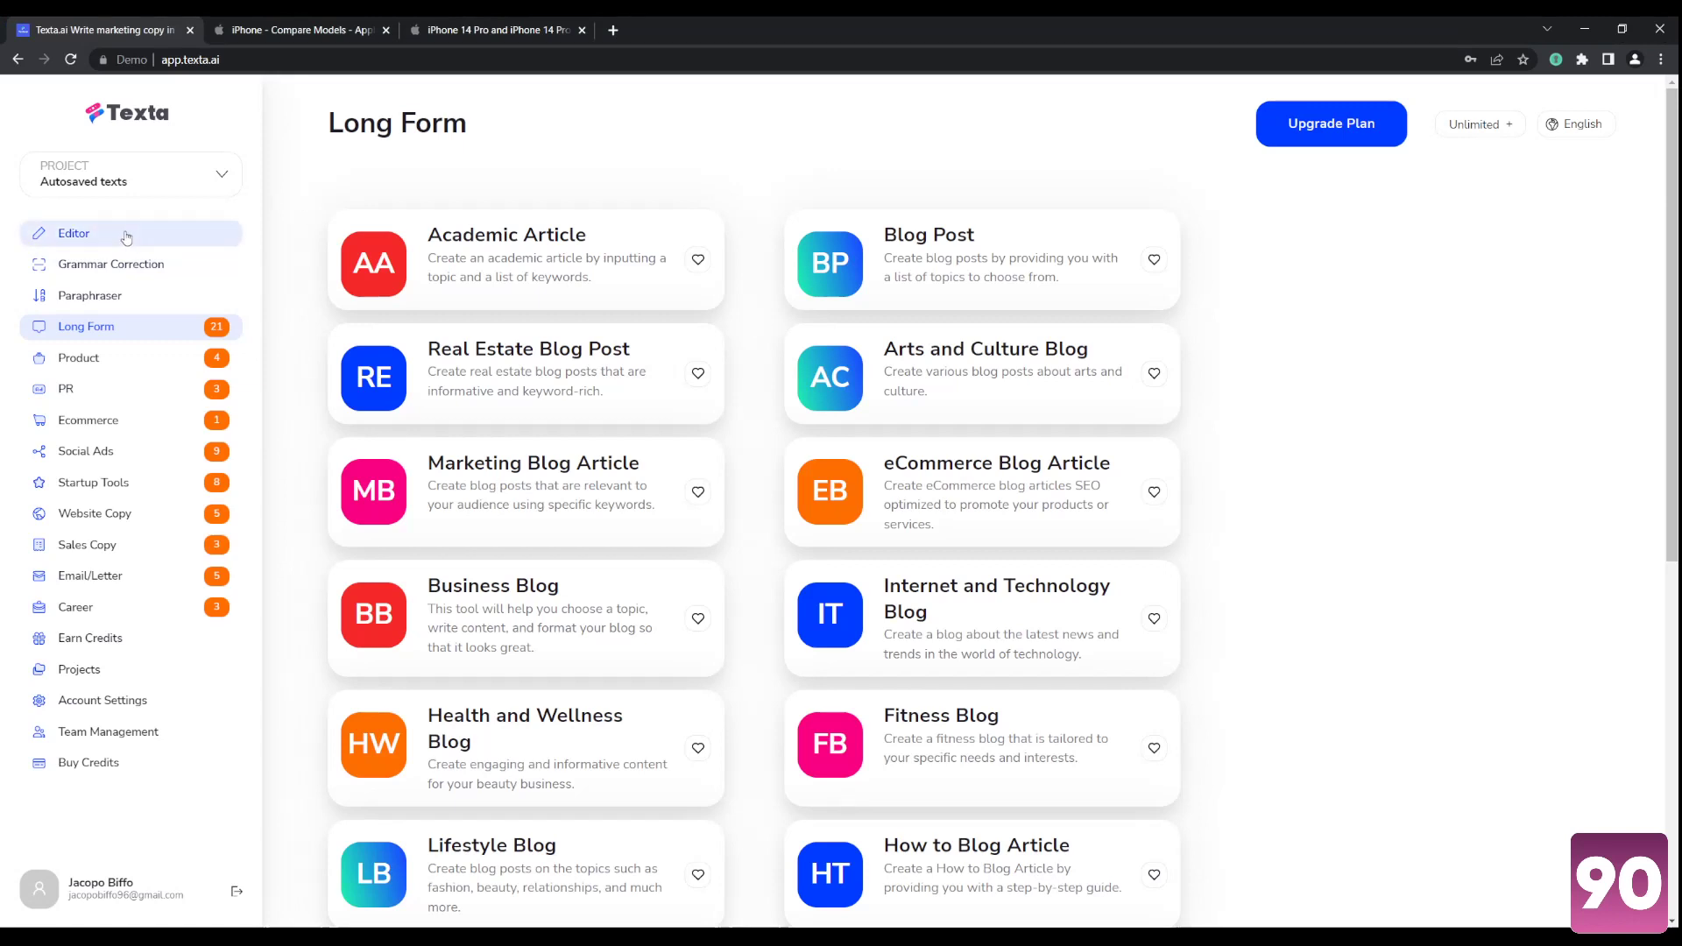
left_click(98, 234)
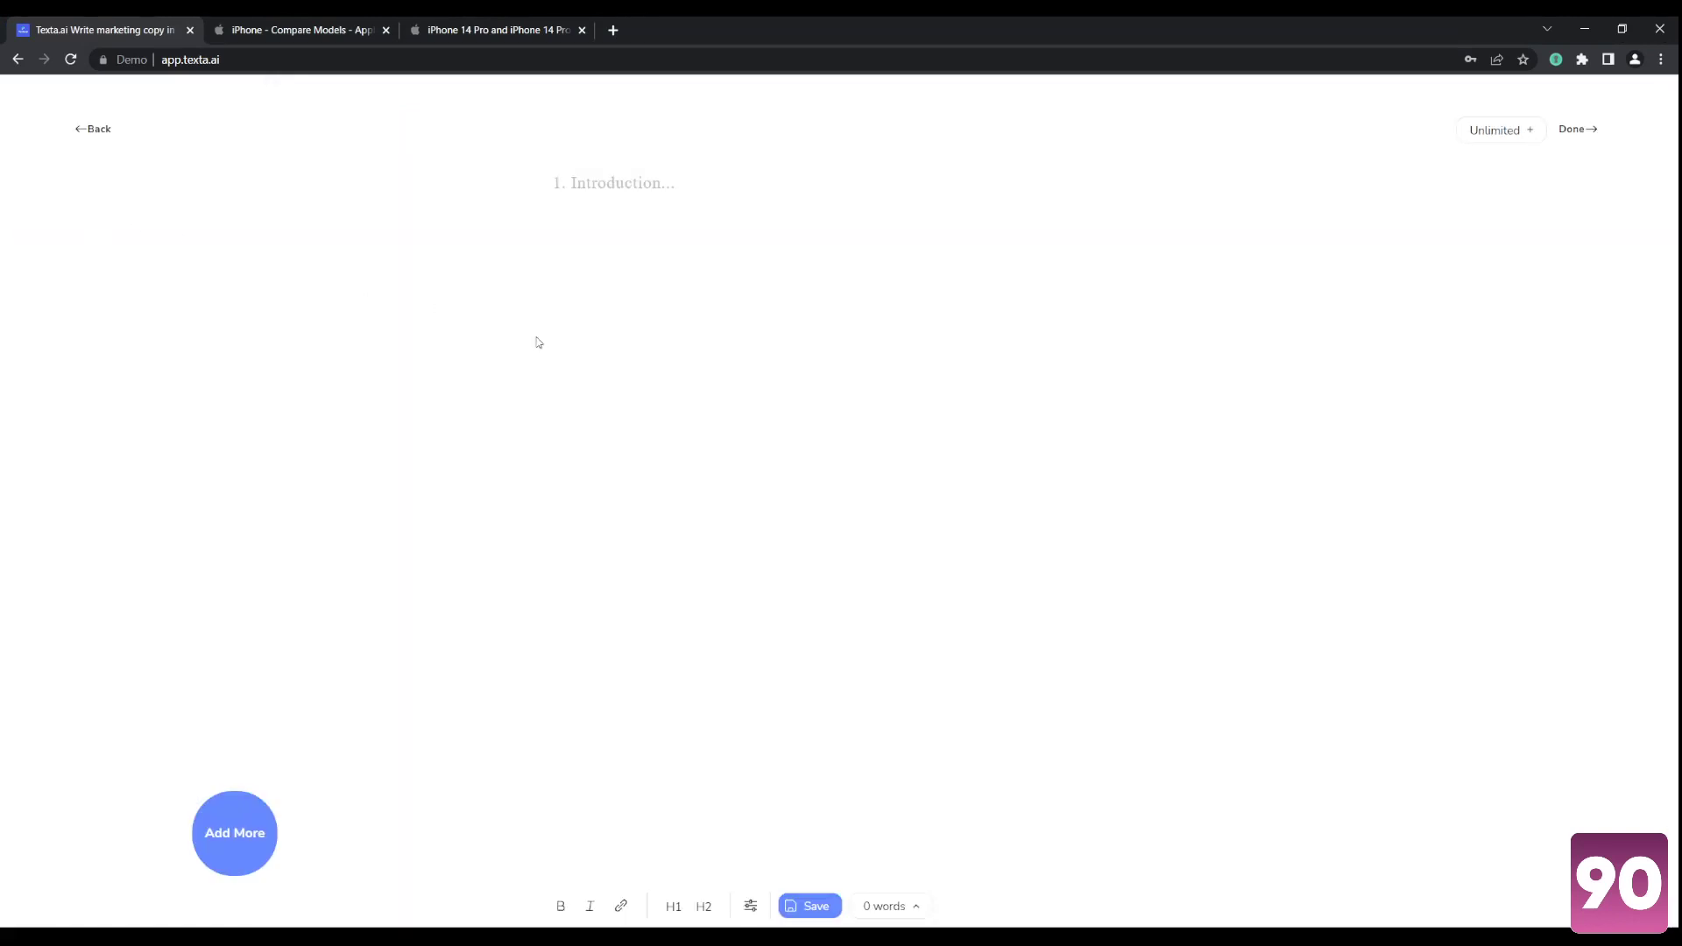
type("dhaqjkjdhajkdh")
key("ctrl+a")
key("BackSpace")
left_click(98, 129)
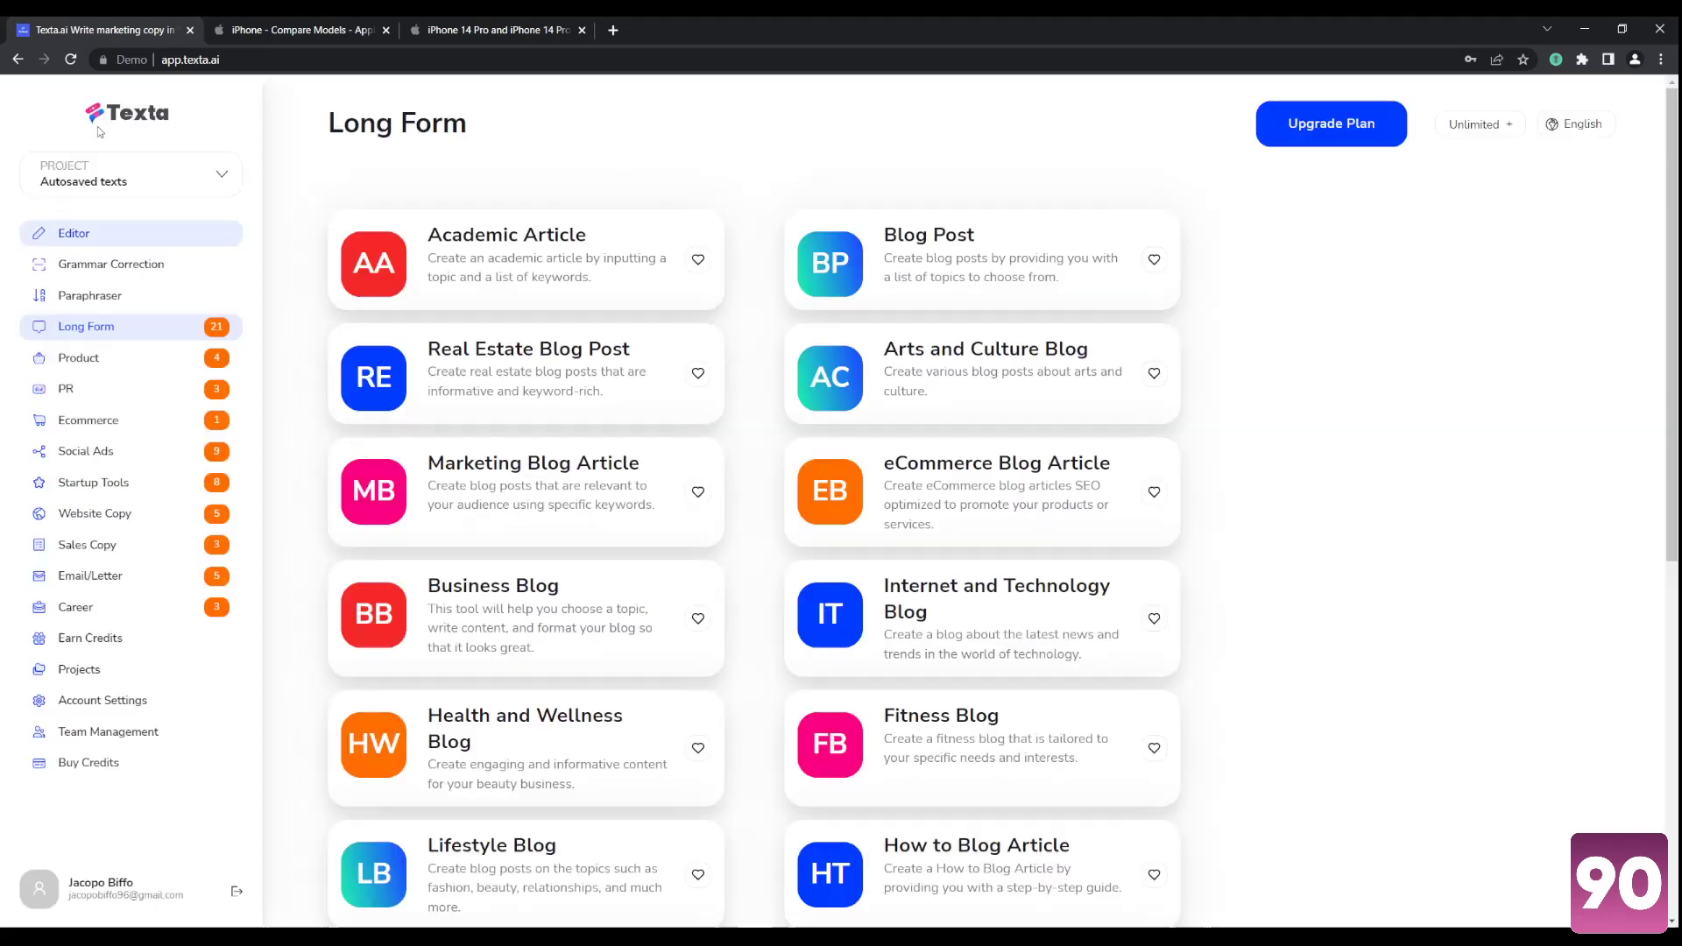
Run Grammar Correction on 'Da Iphone cameras are rly gewd' to get 'The iPhone cameras are really good.'
left_click(115, 269)
left_click_drag(663, 342, 105, 302)
key("ctrl+c")
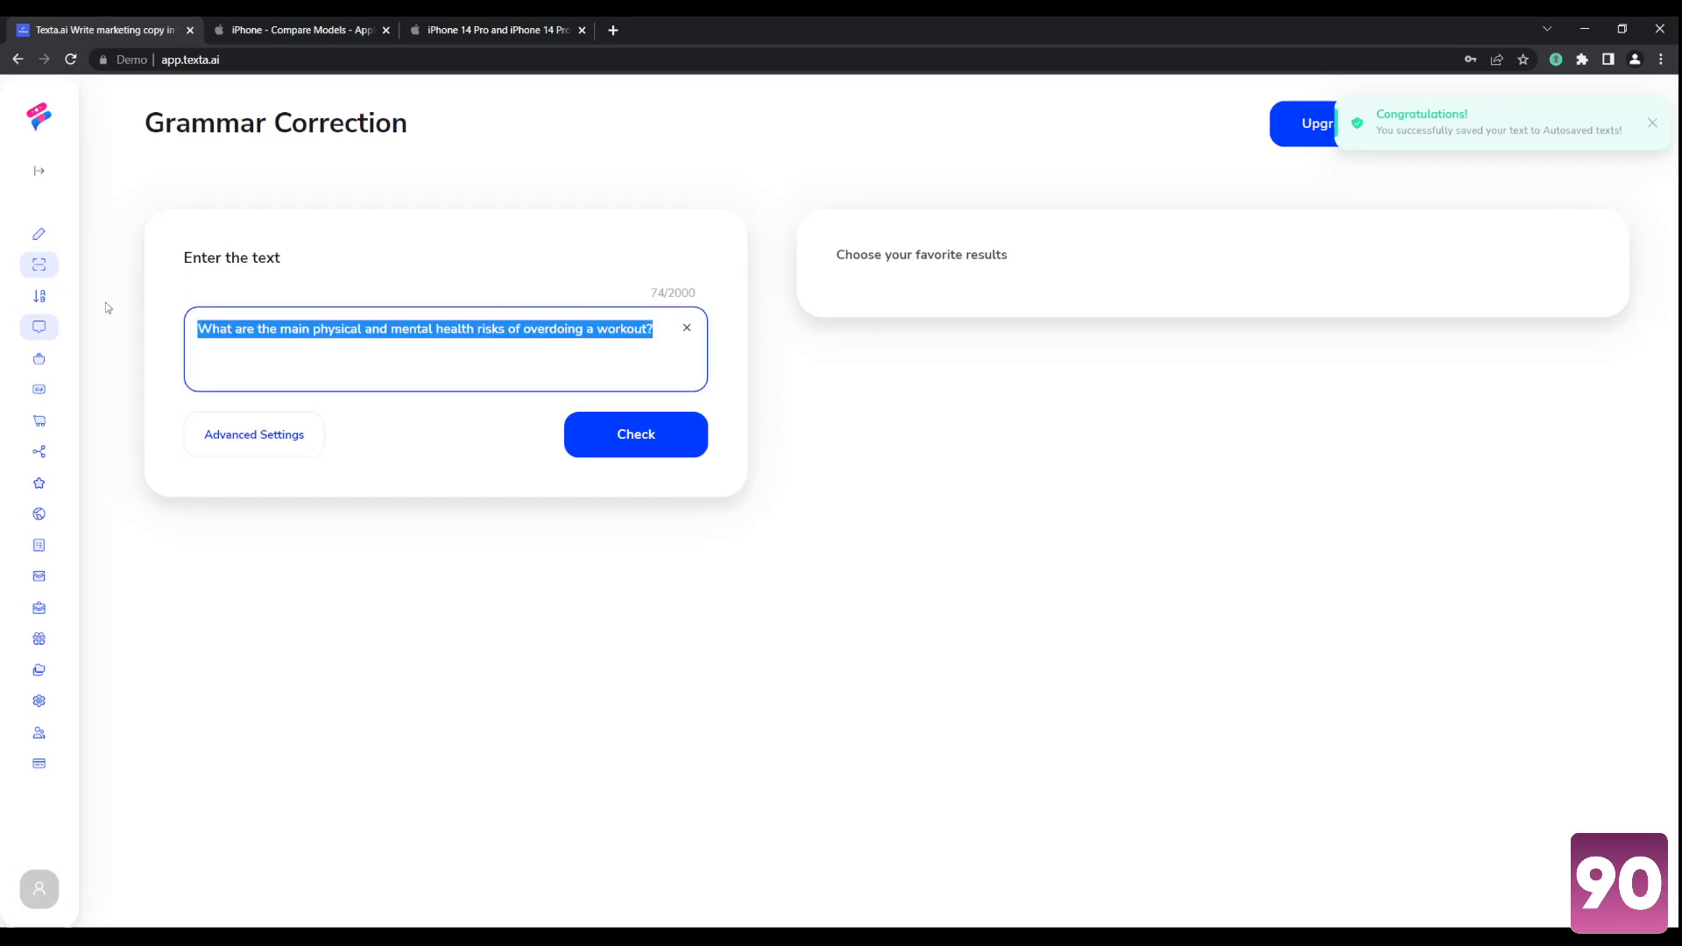
key("BackSpace")
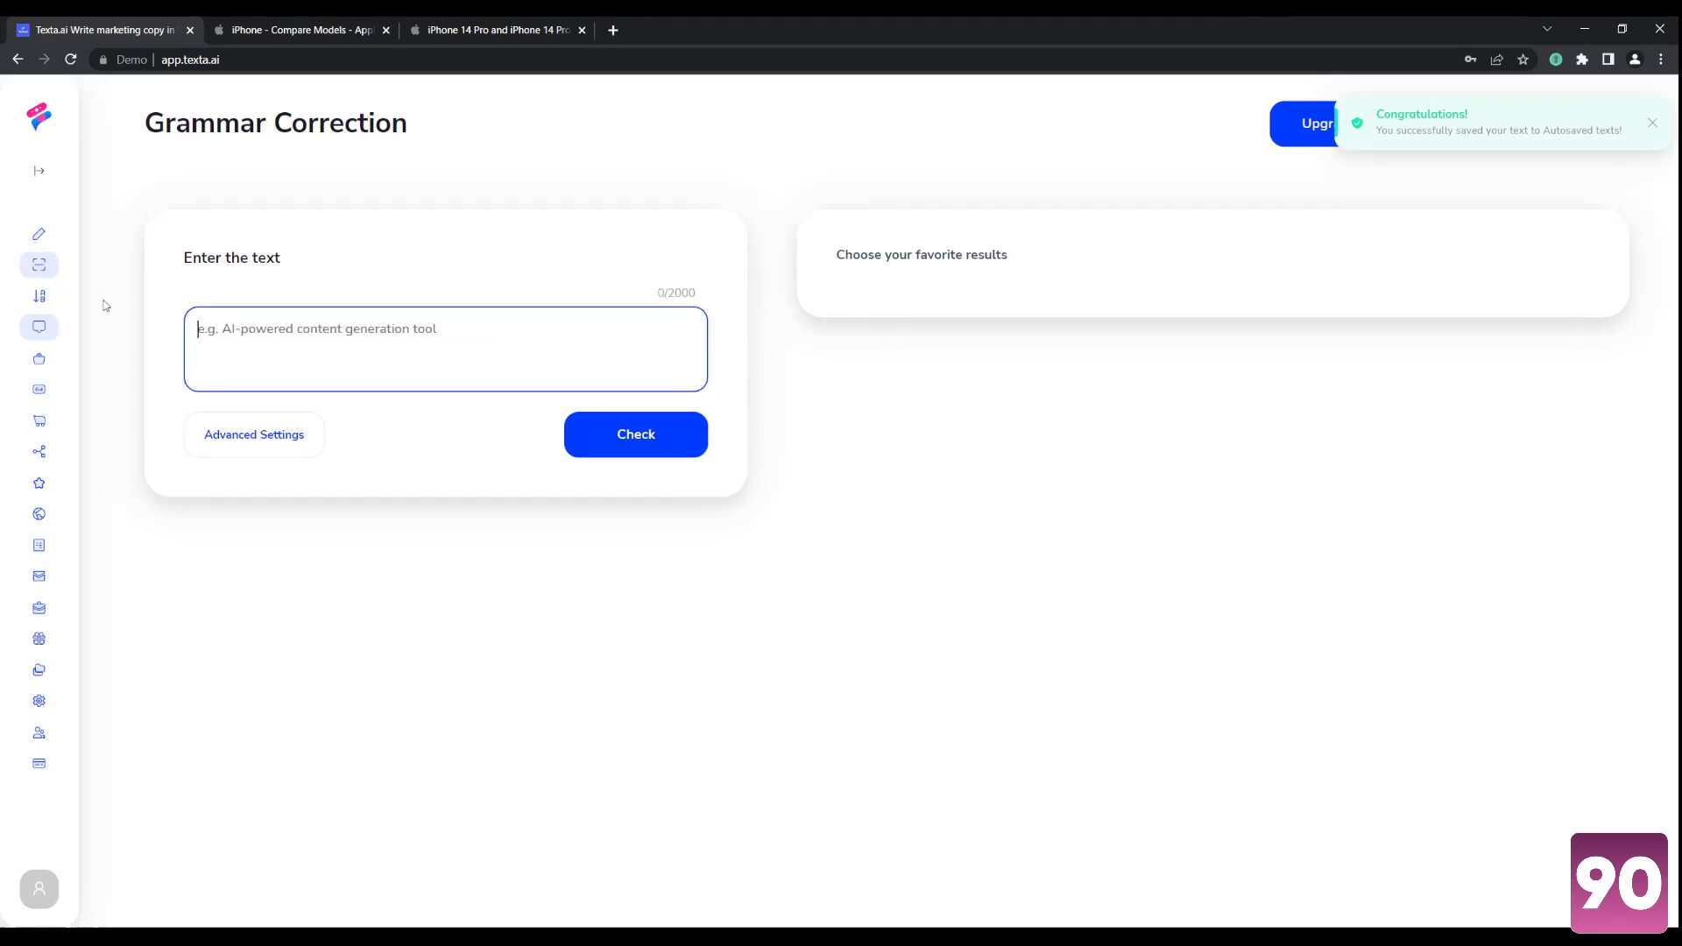
type("Da Iphone")
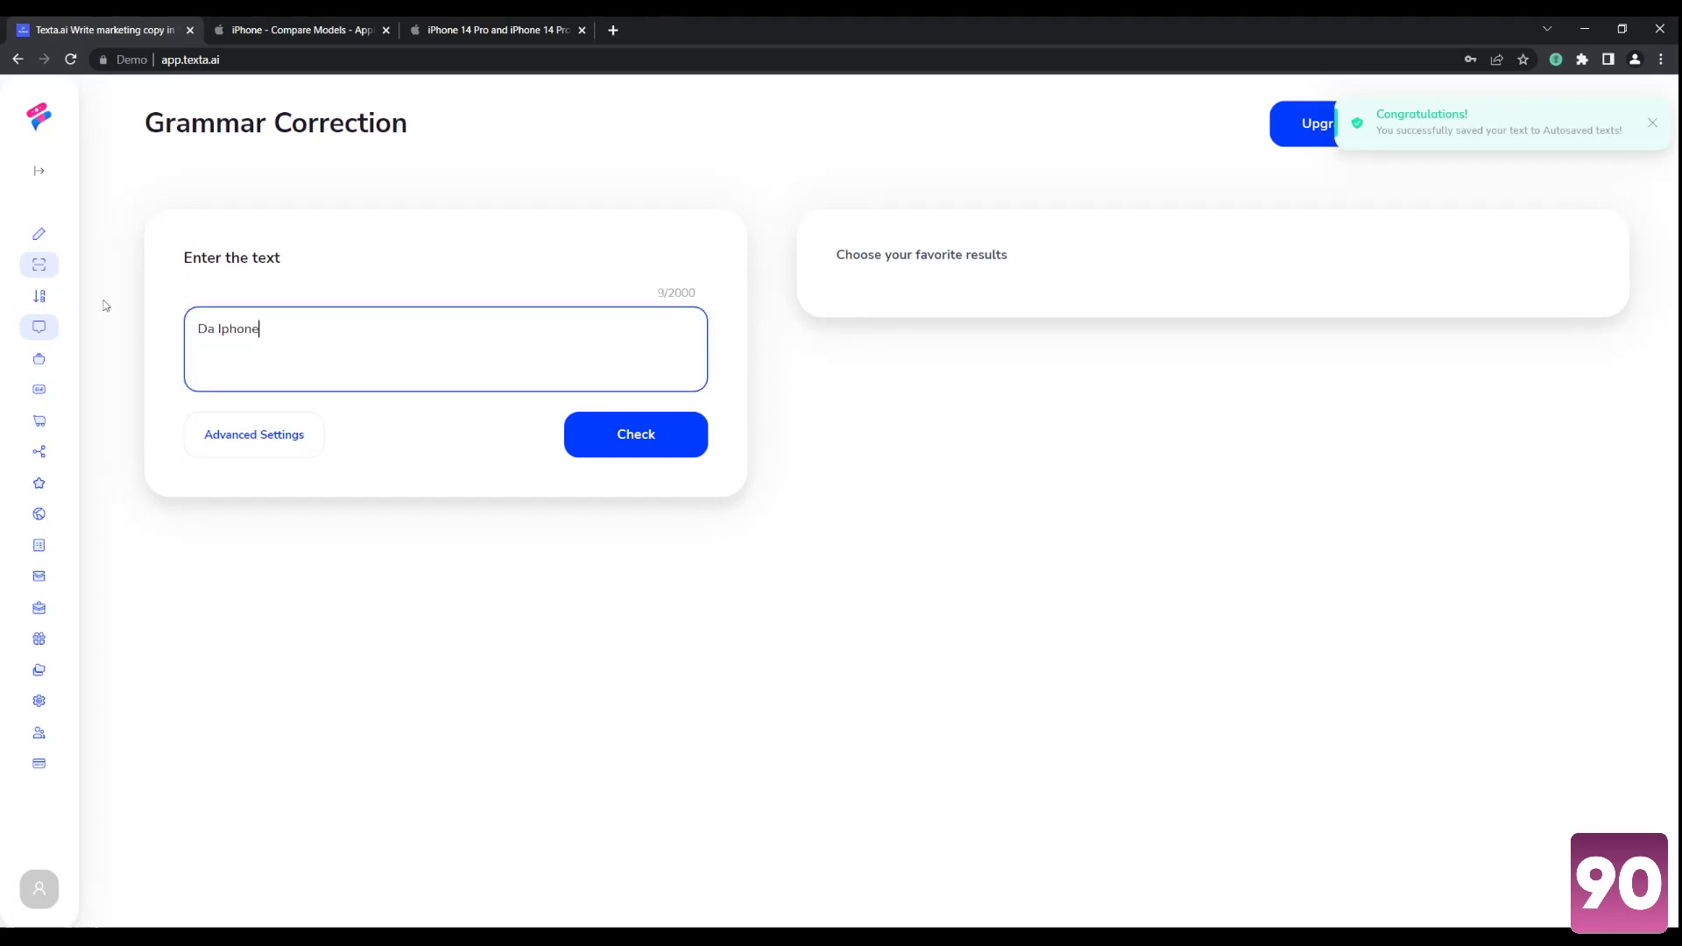
type(" ca")
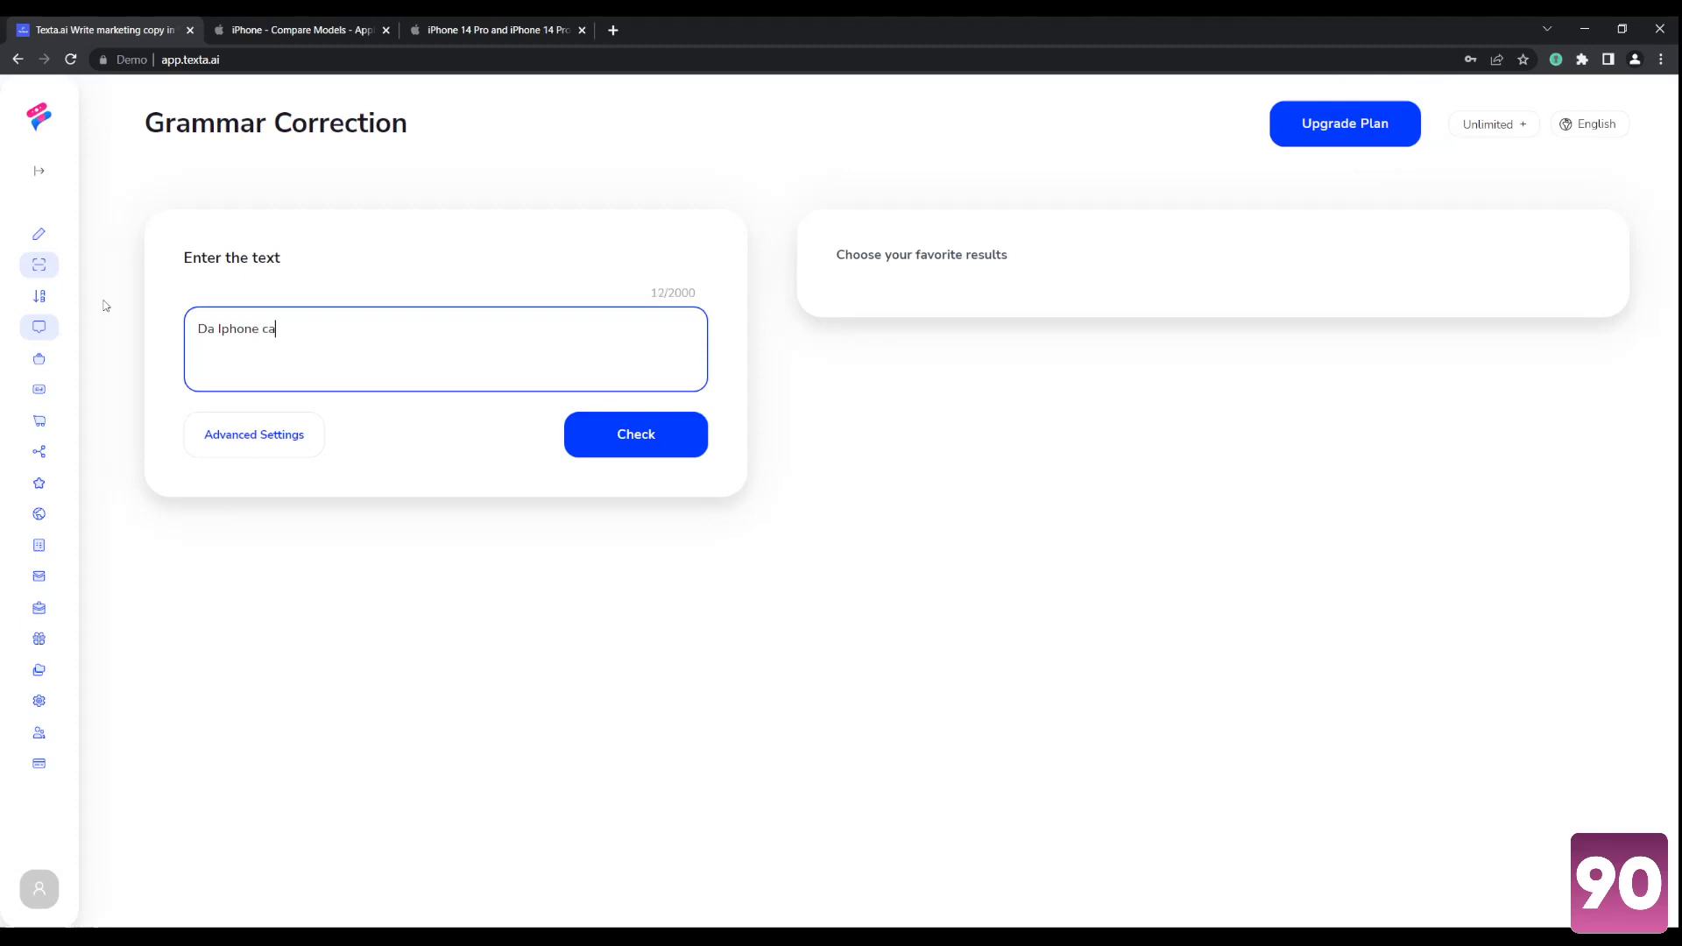
type("meras are rly gewd.")
left_click(627, 435)
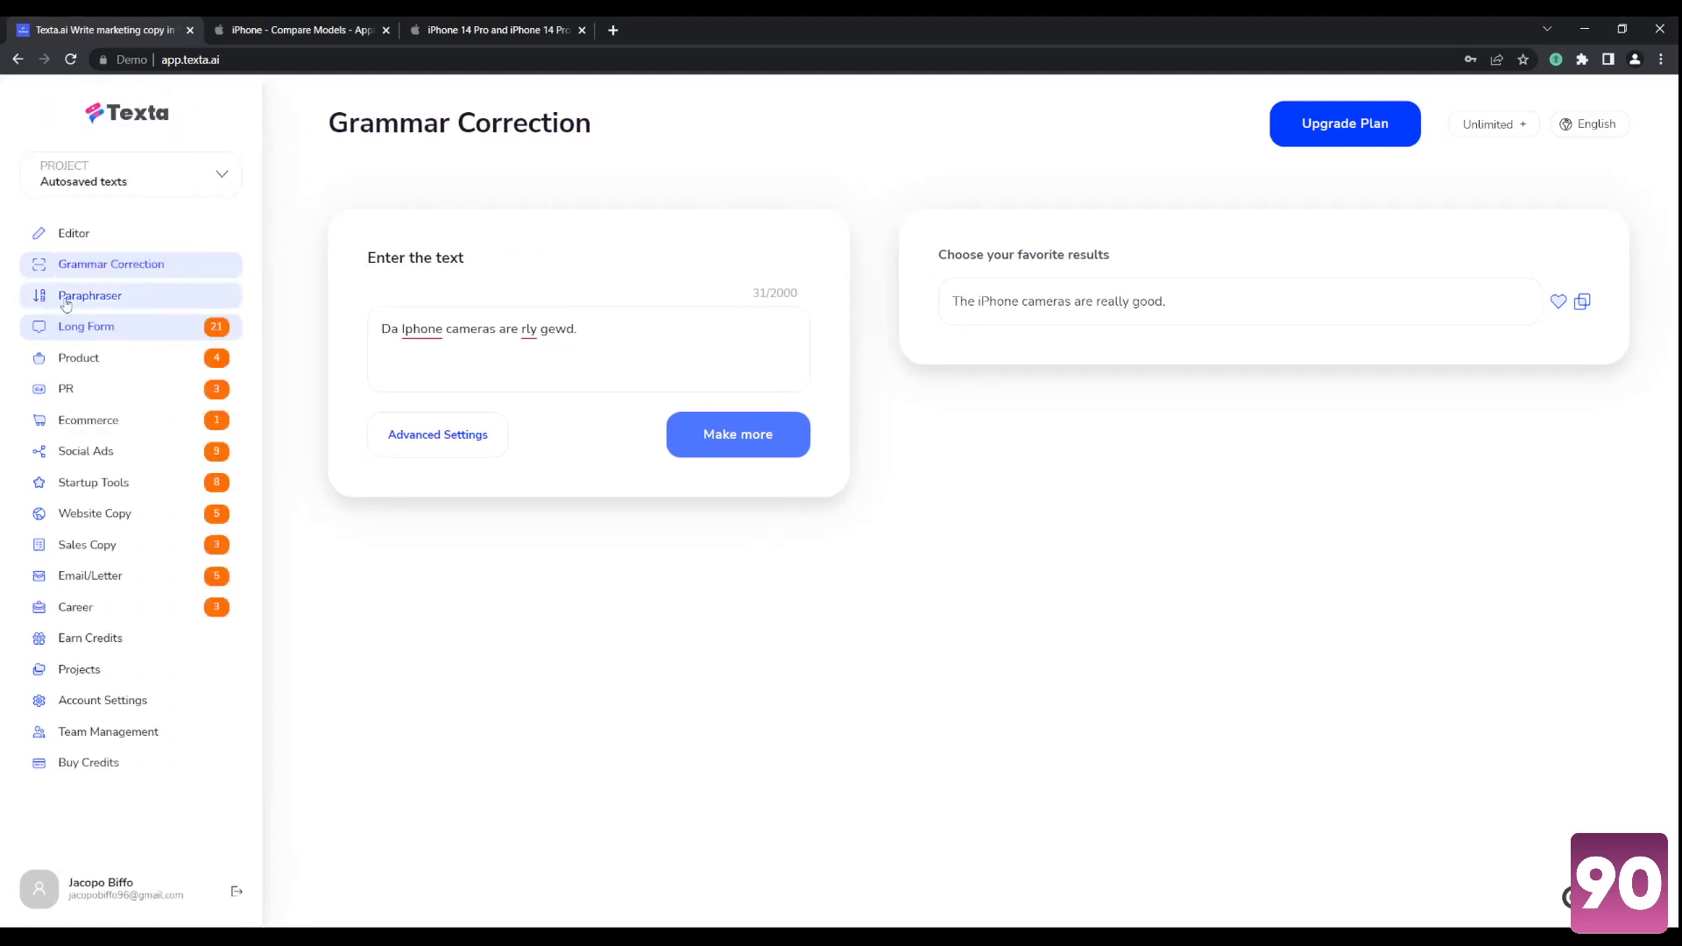
Paraphrase the pasted question on overworking's health risks, then bring up the Long Form templates
left_click(88, 296)
left_click(502, 317)
key("ctrl+a")
key("ctrl+v")
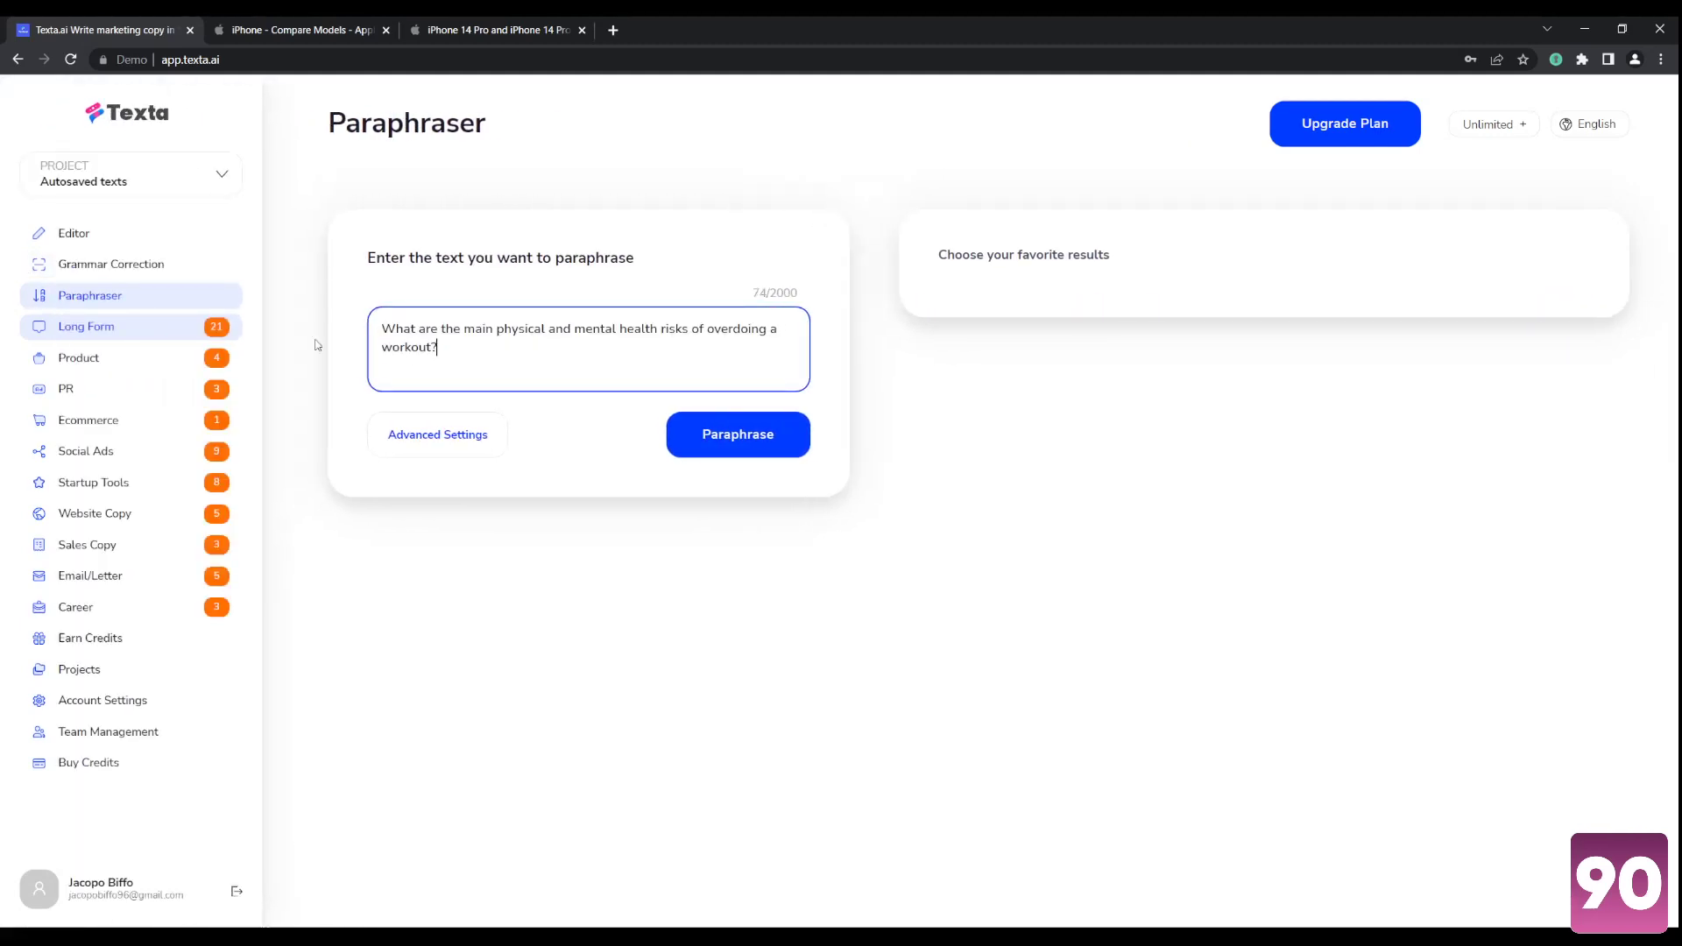
left_click(733, 438)
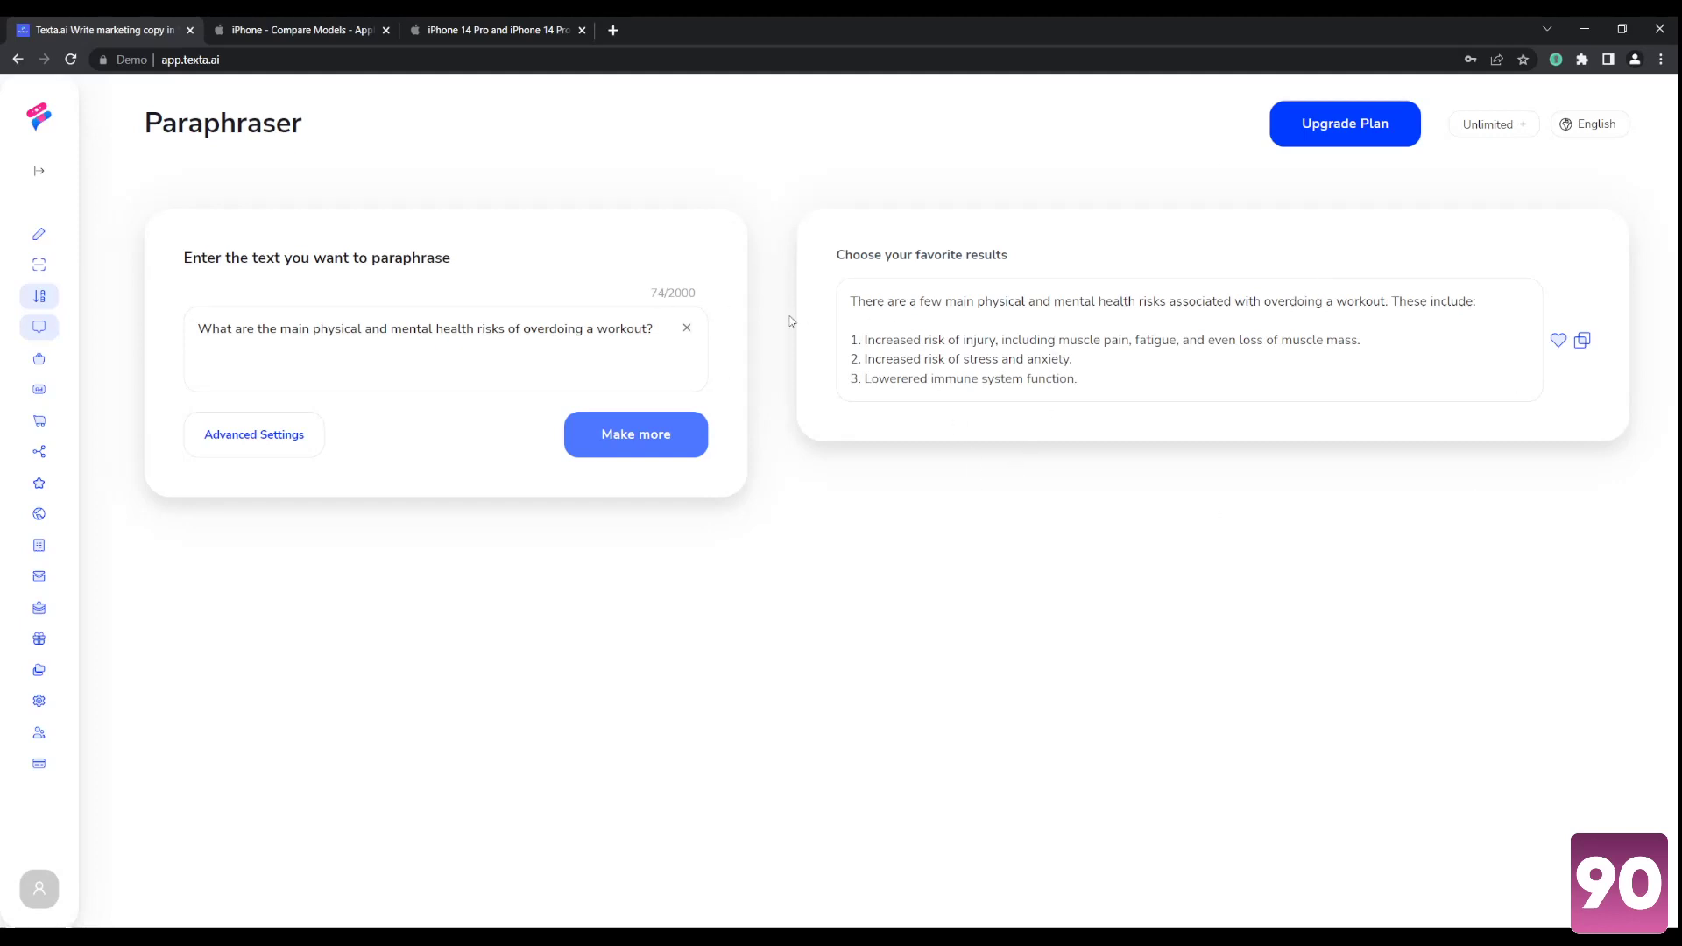
mouse_move(57, 352)
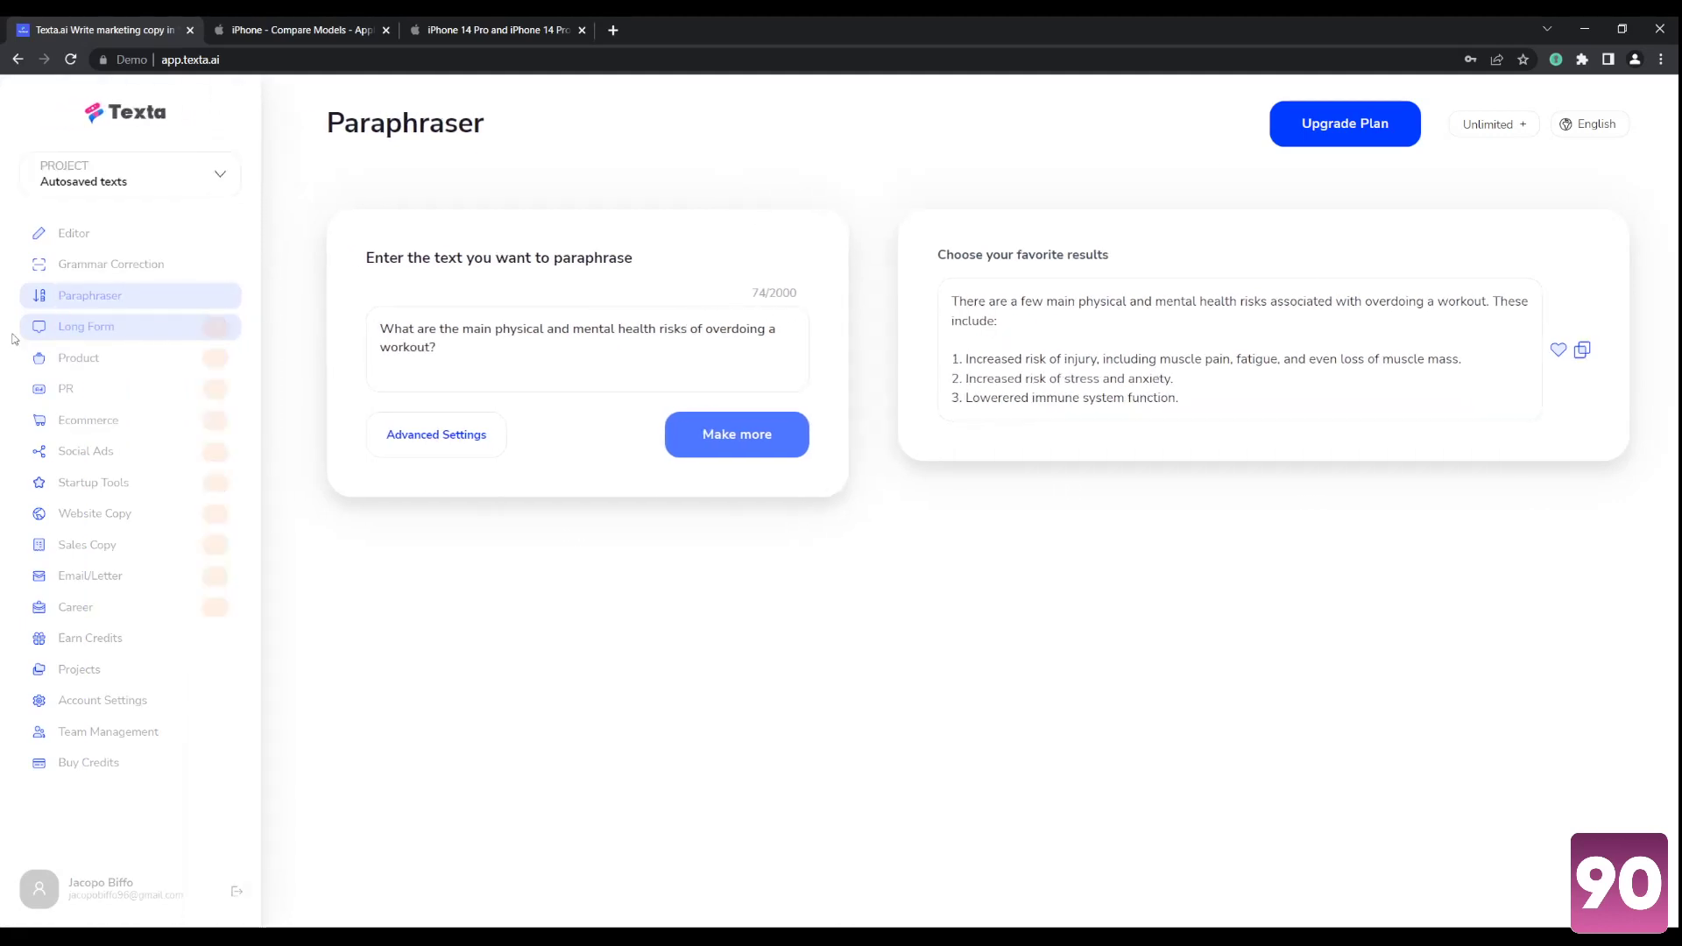
left_click(85, 324)
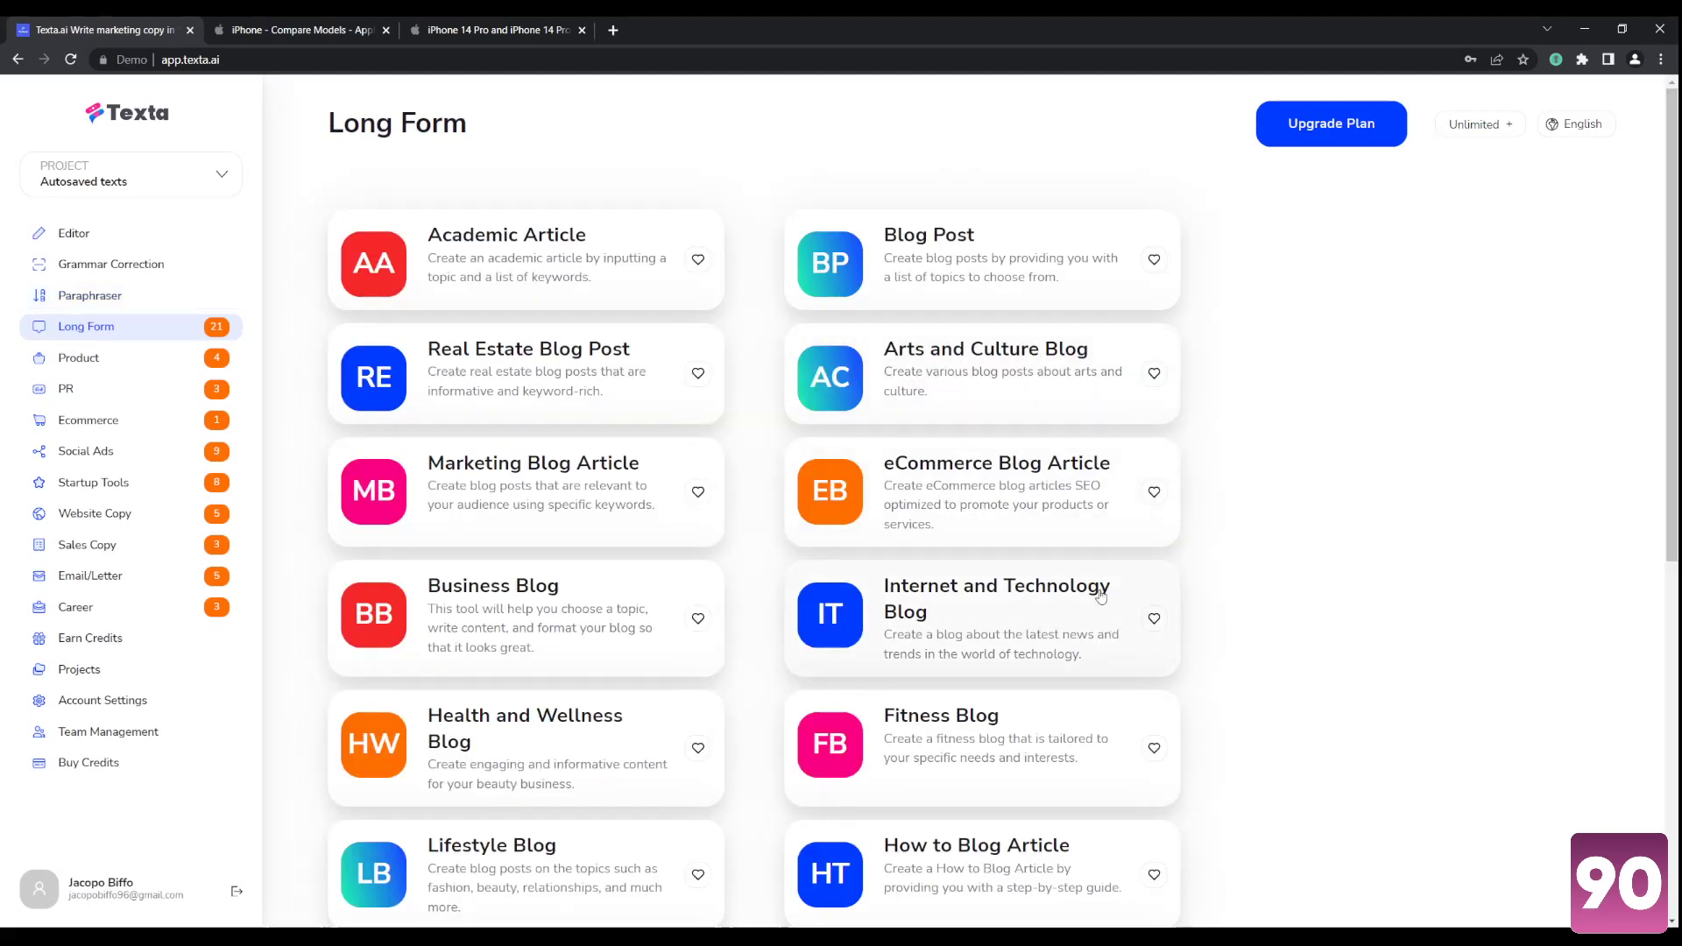
Open the Fitness Blog template and leave it in Manual mode after trying Auto
scroll(1103, 602, "down", 2)
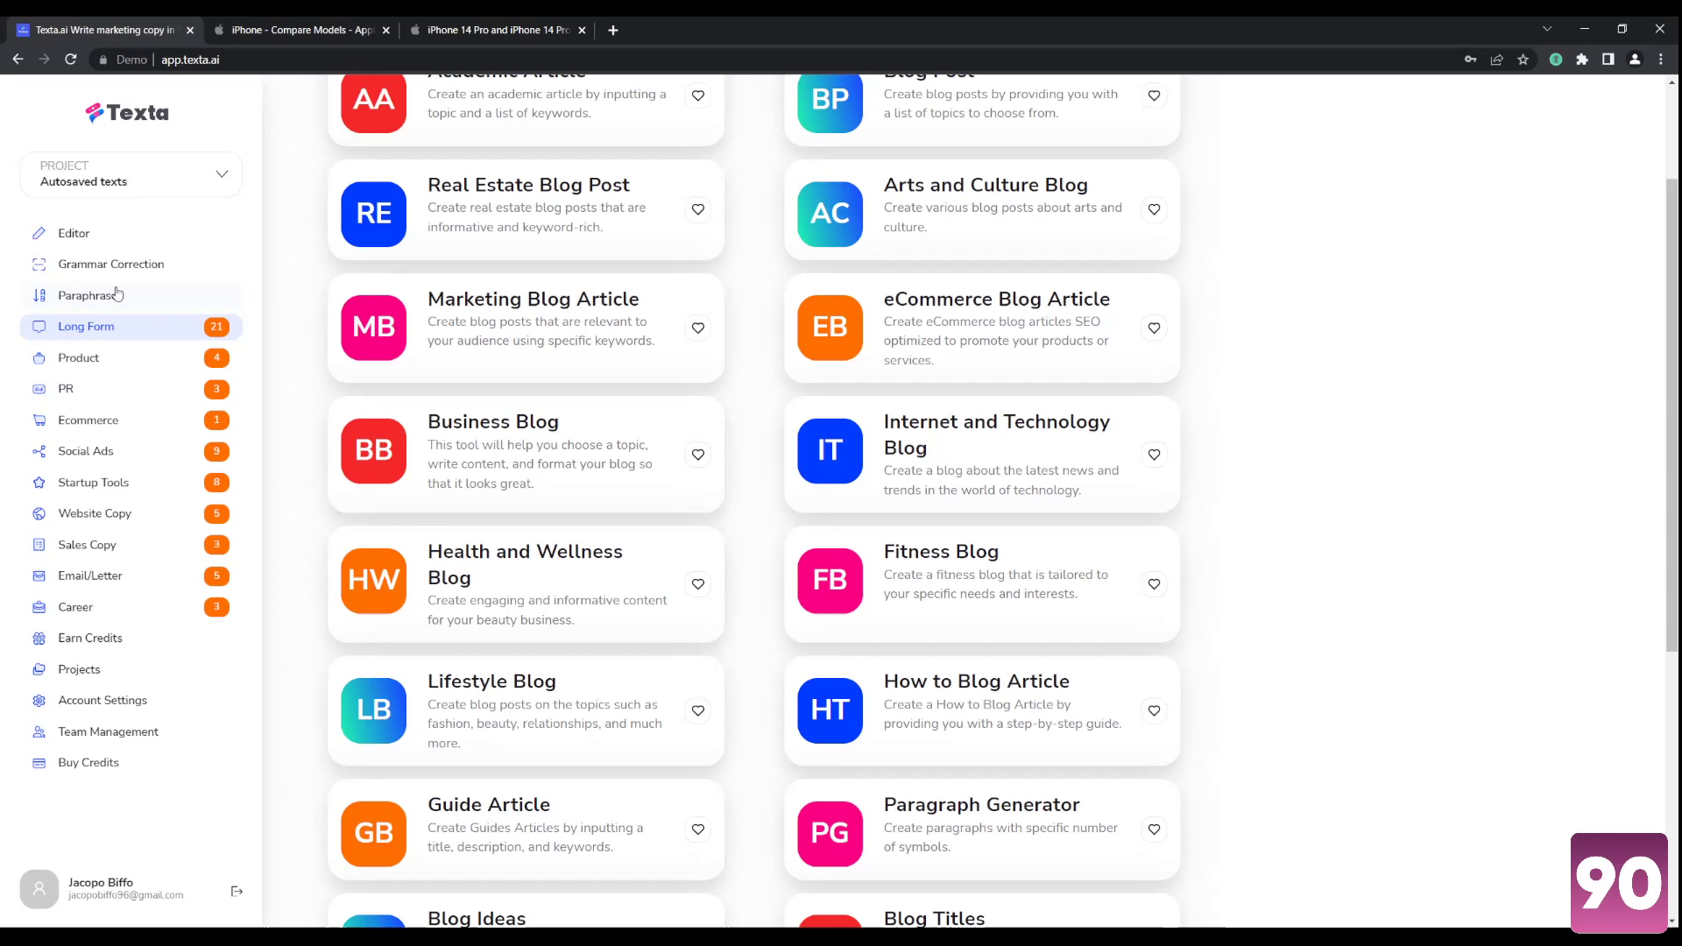
left_click(981, 595)
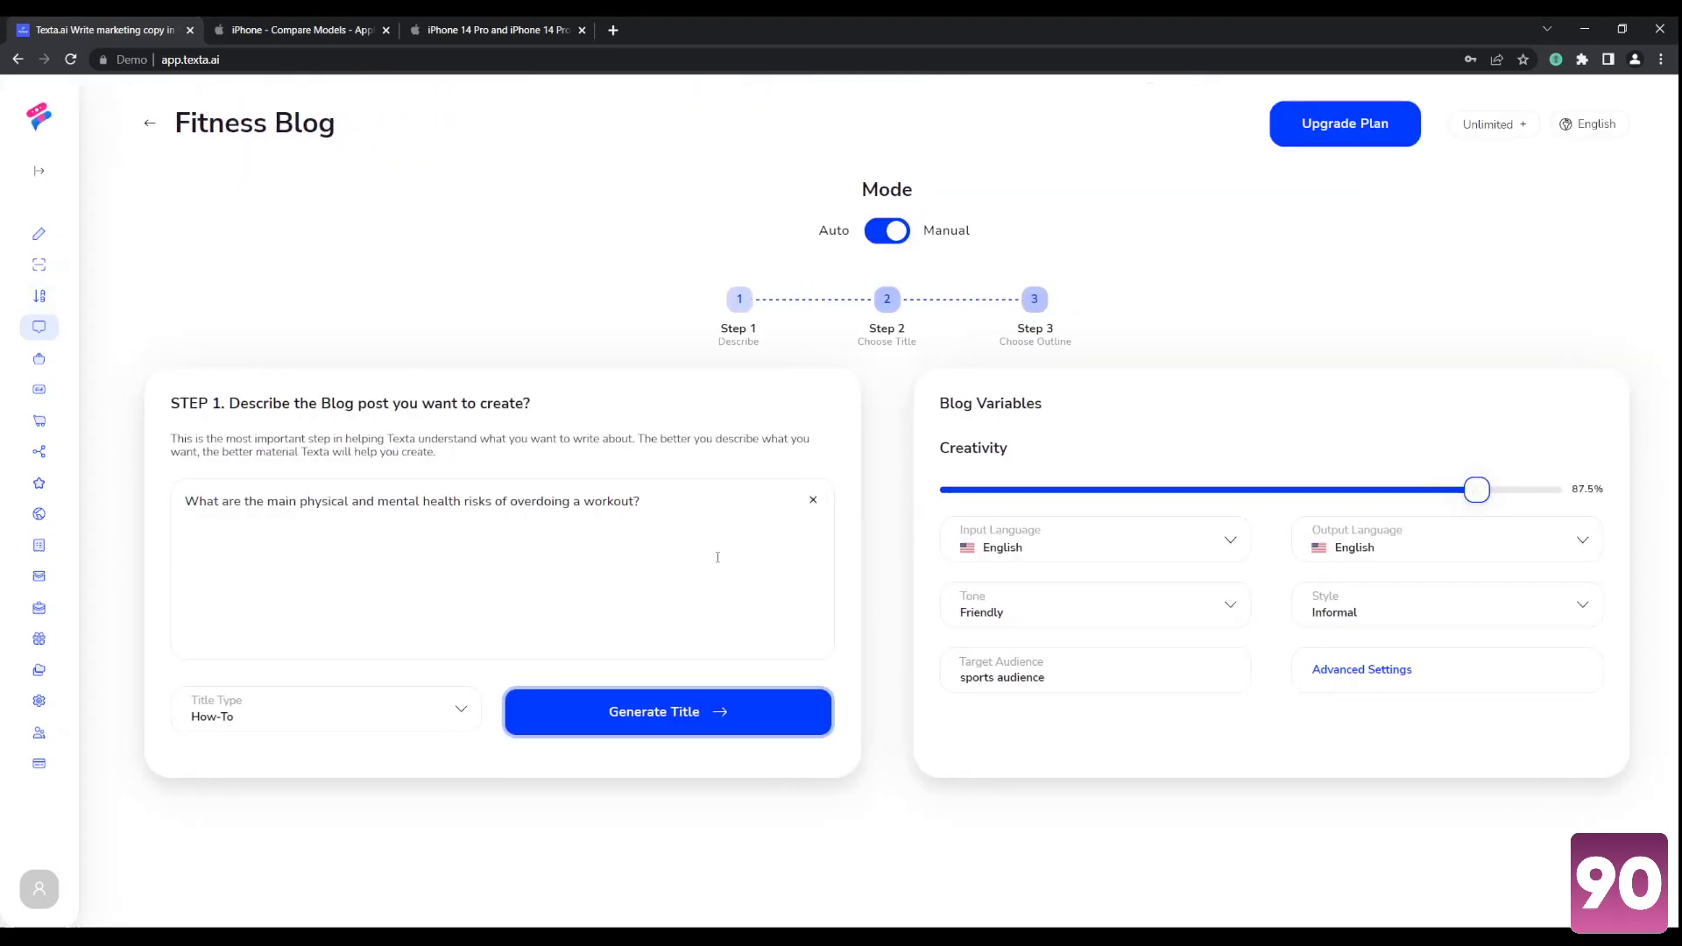
left_click(892, 230)
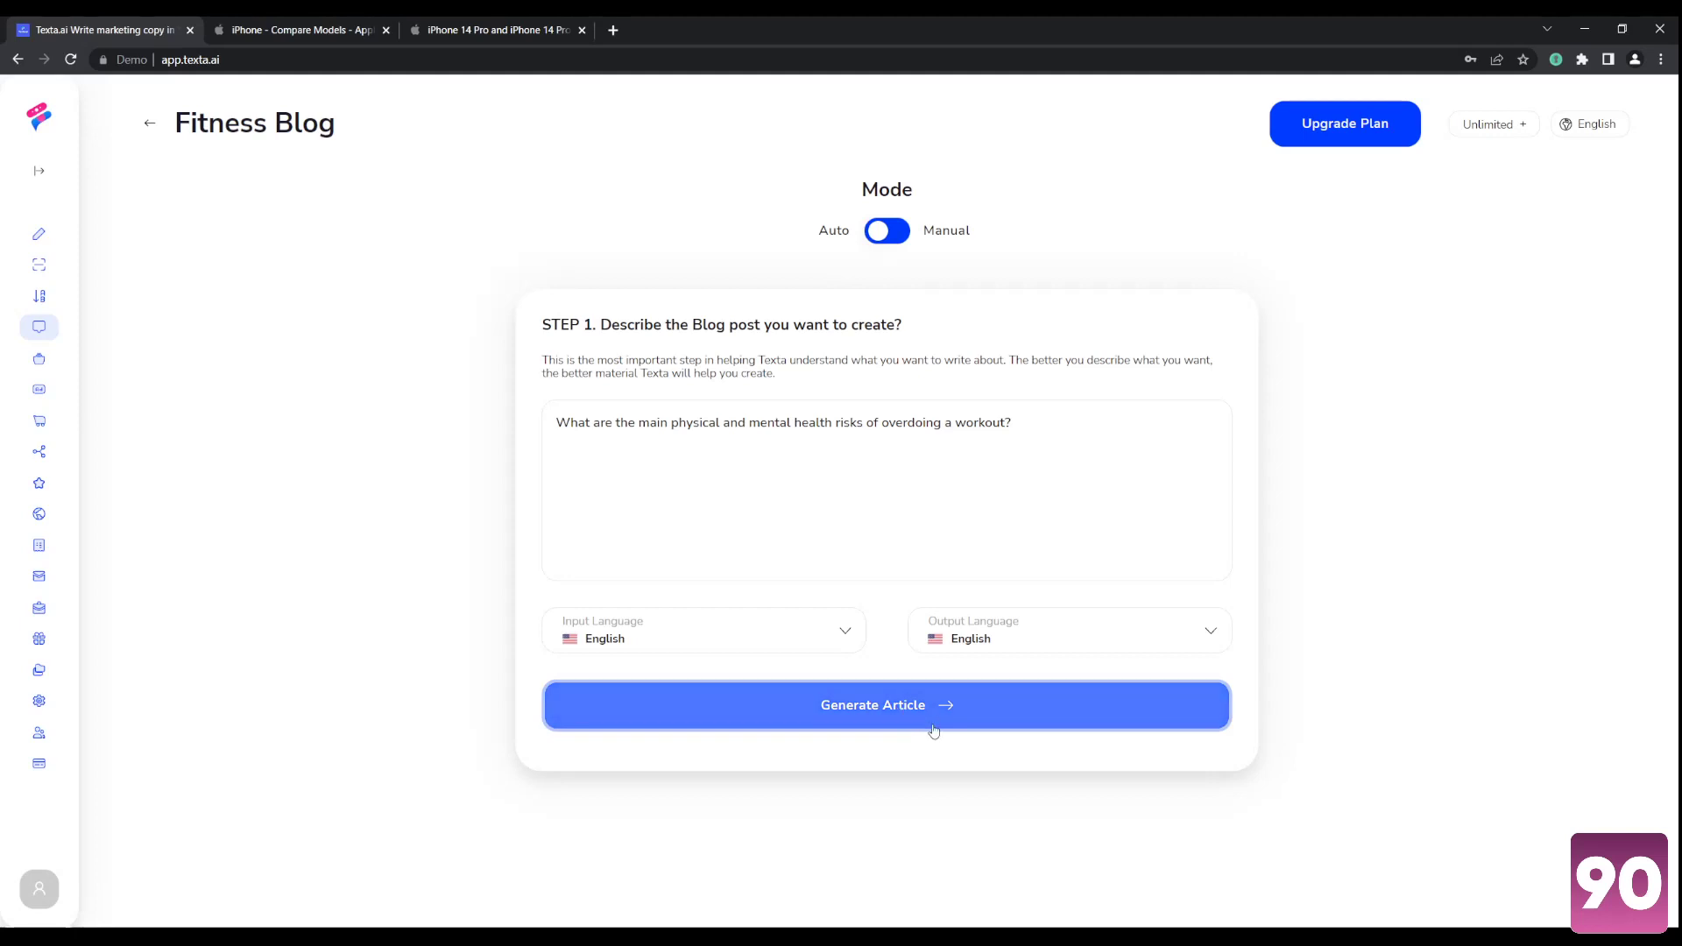
left_click(887, 230)
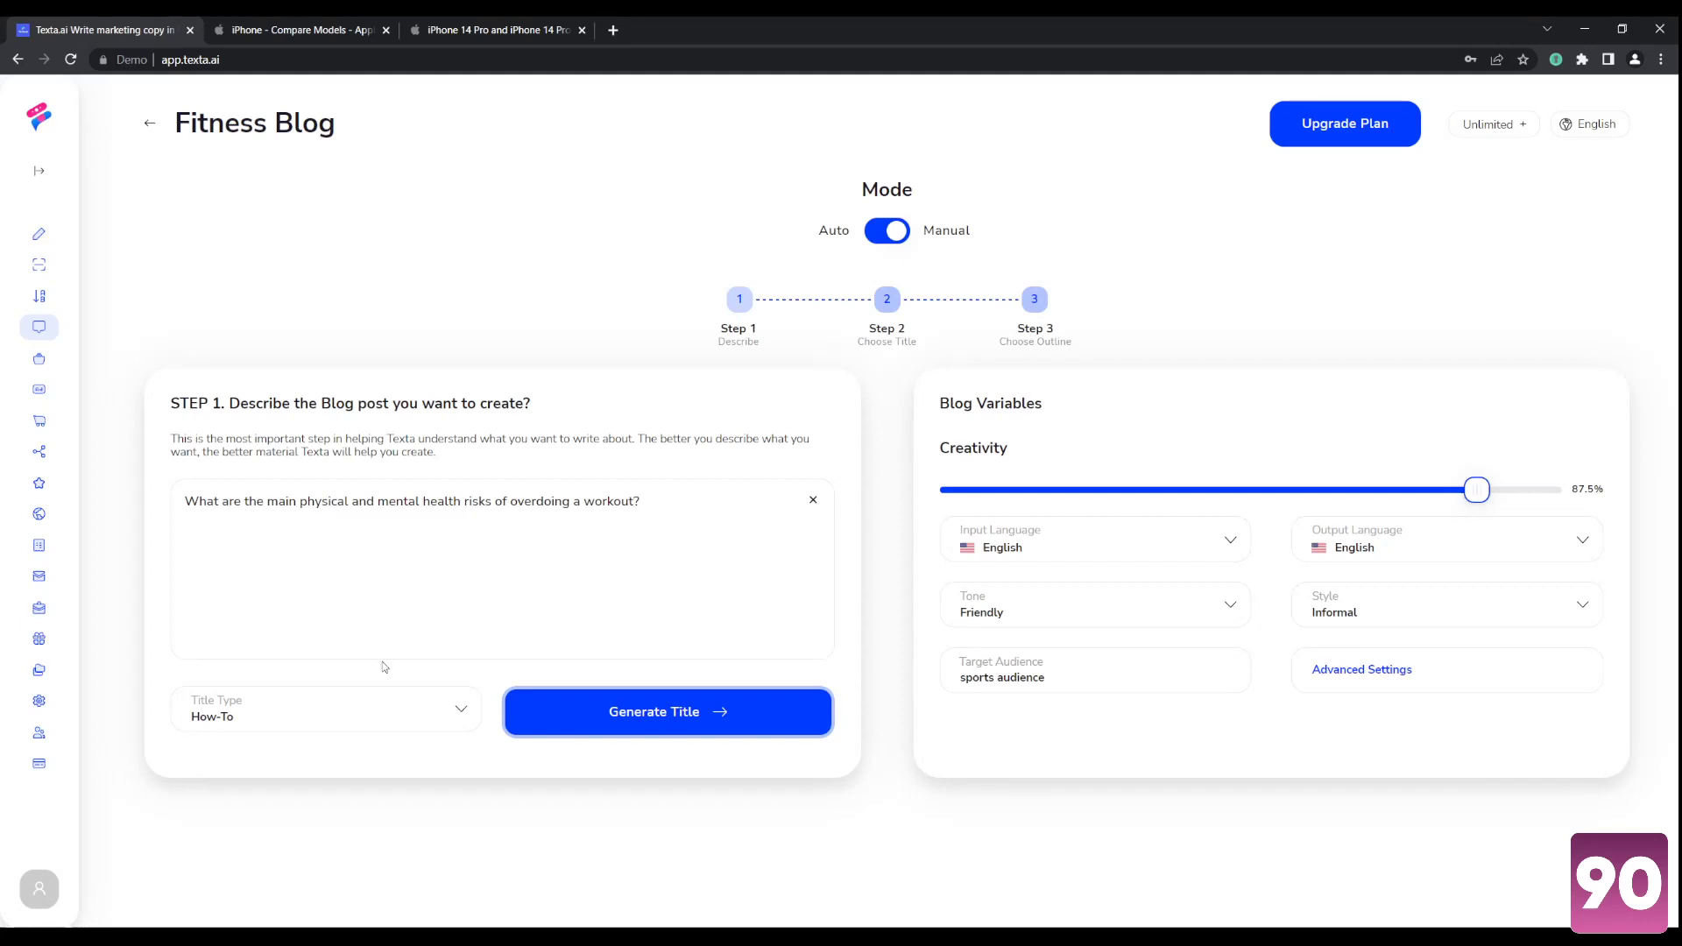
Look through the title types and keep How-To
left_click(392, 714)
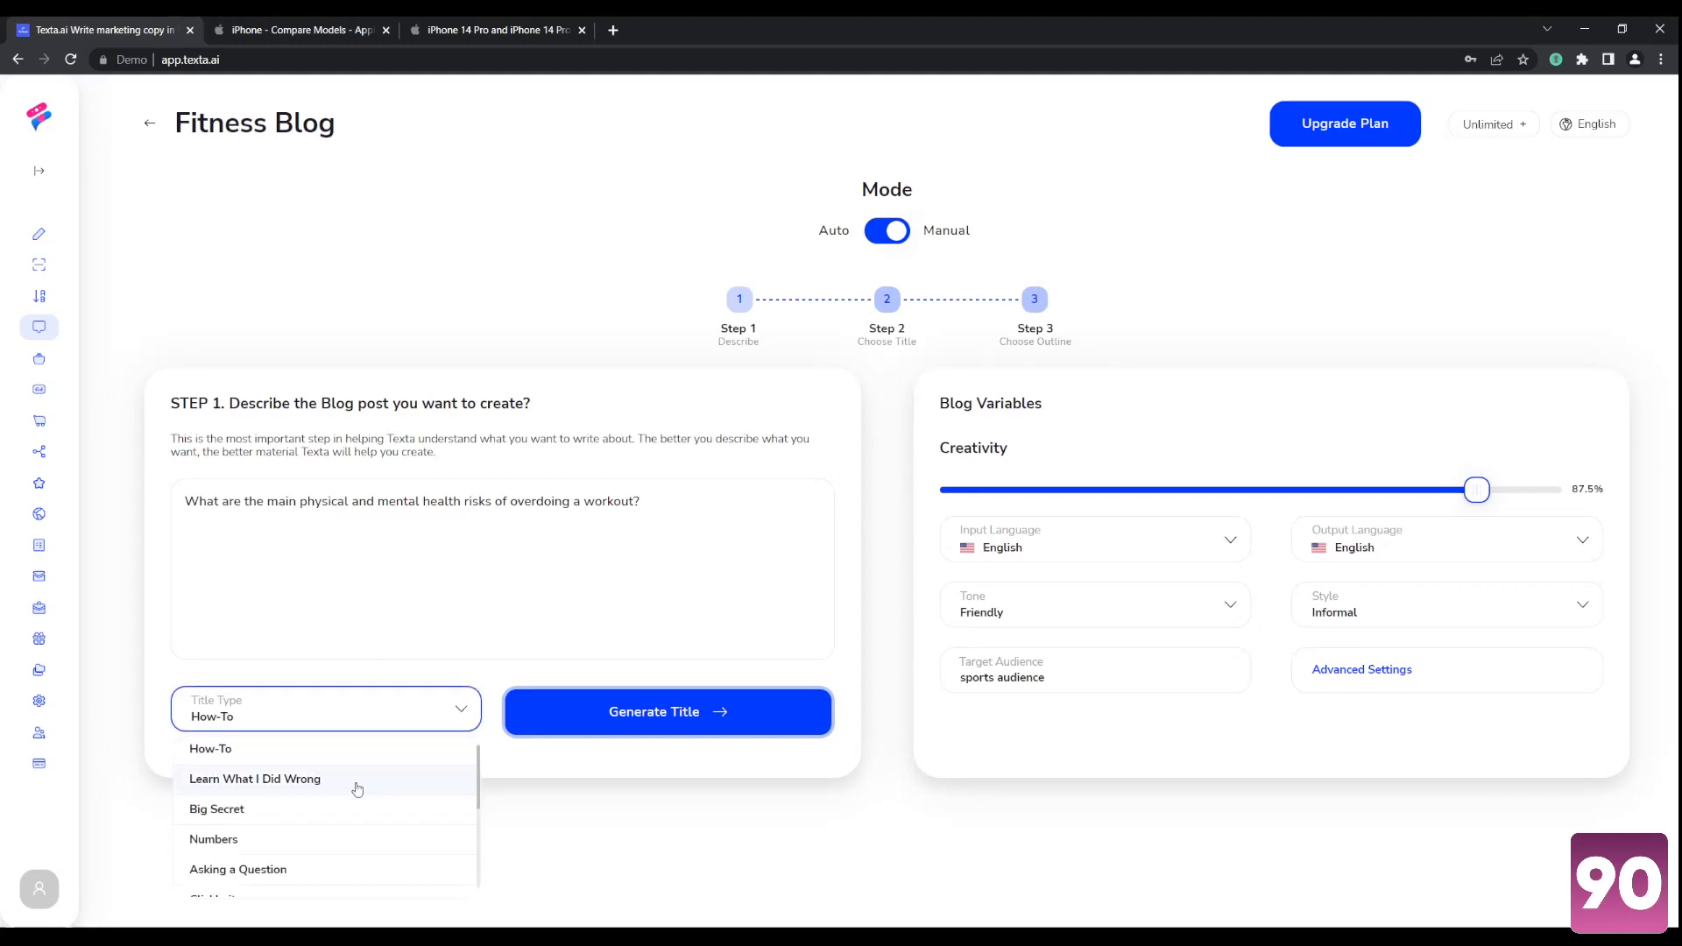
scroll(349, 784, "down", 3)
scroll(334, 833, "up", 4)
scroll(302, 867, "down", 4)
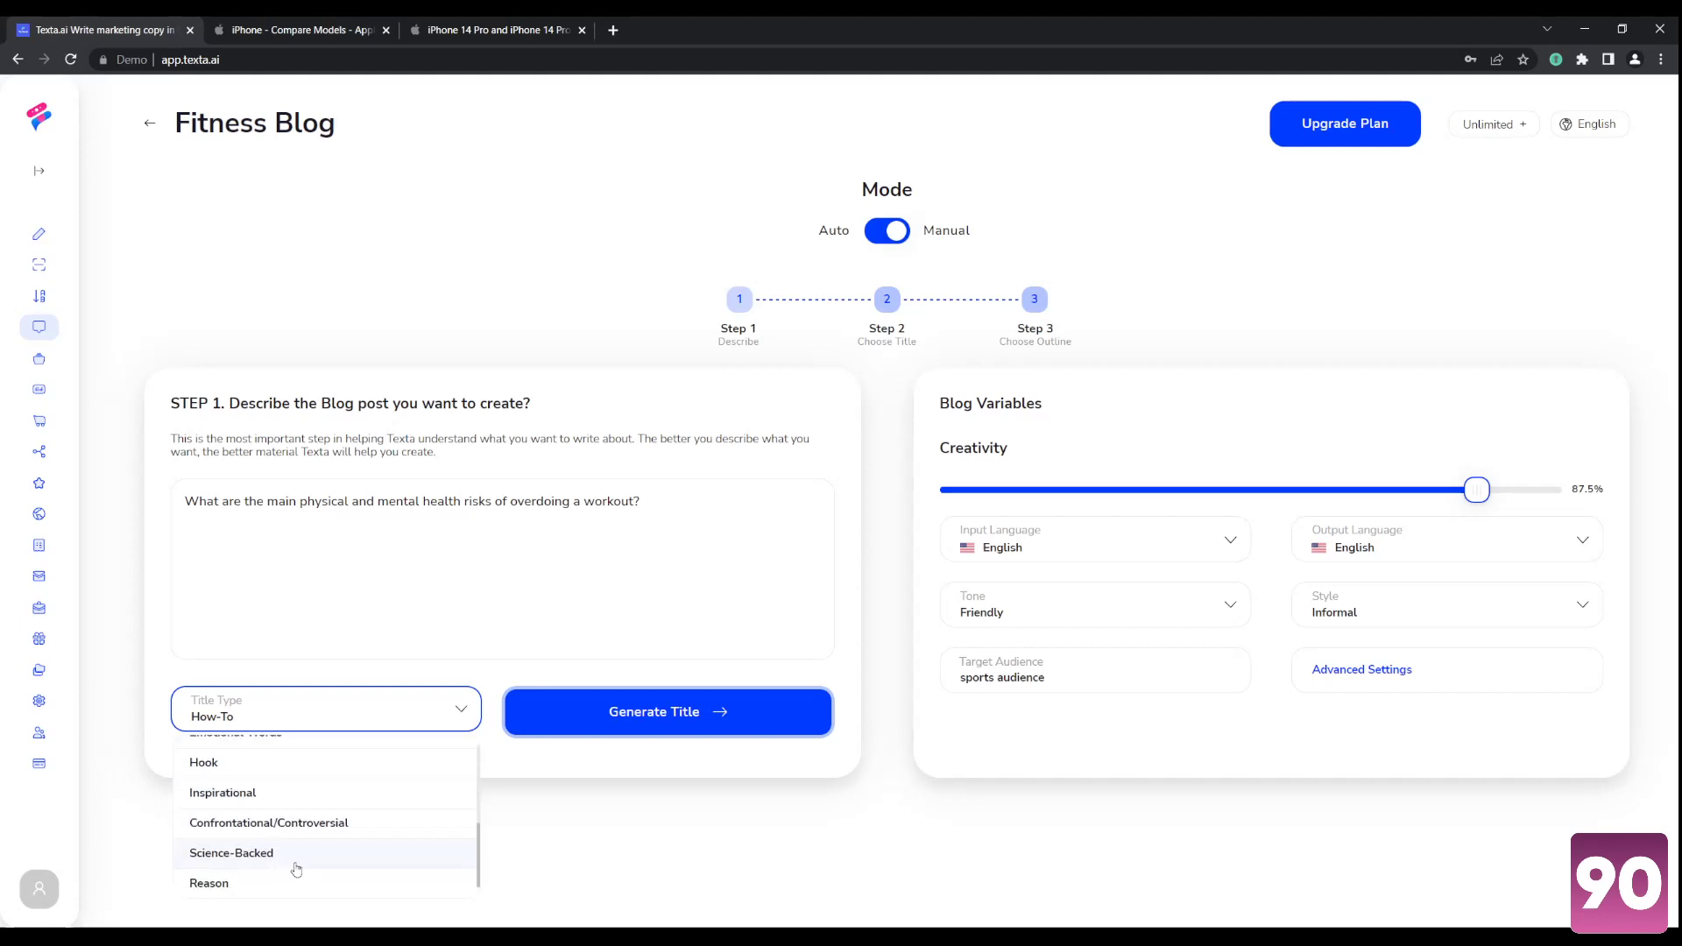
scroll(302, 832, "up", 5)
left_click(314, 748)
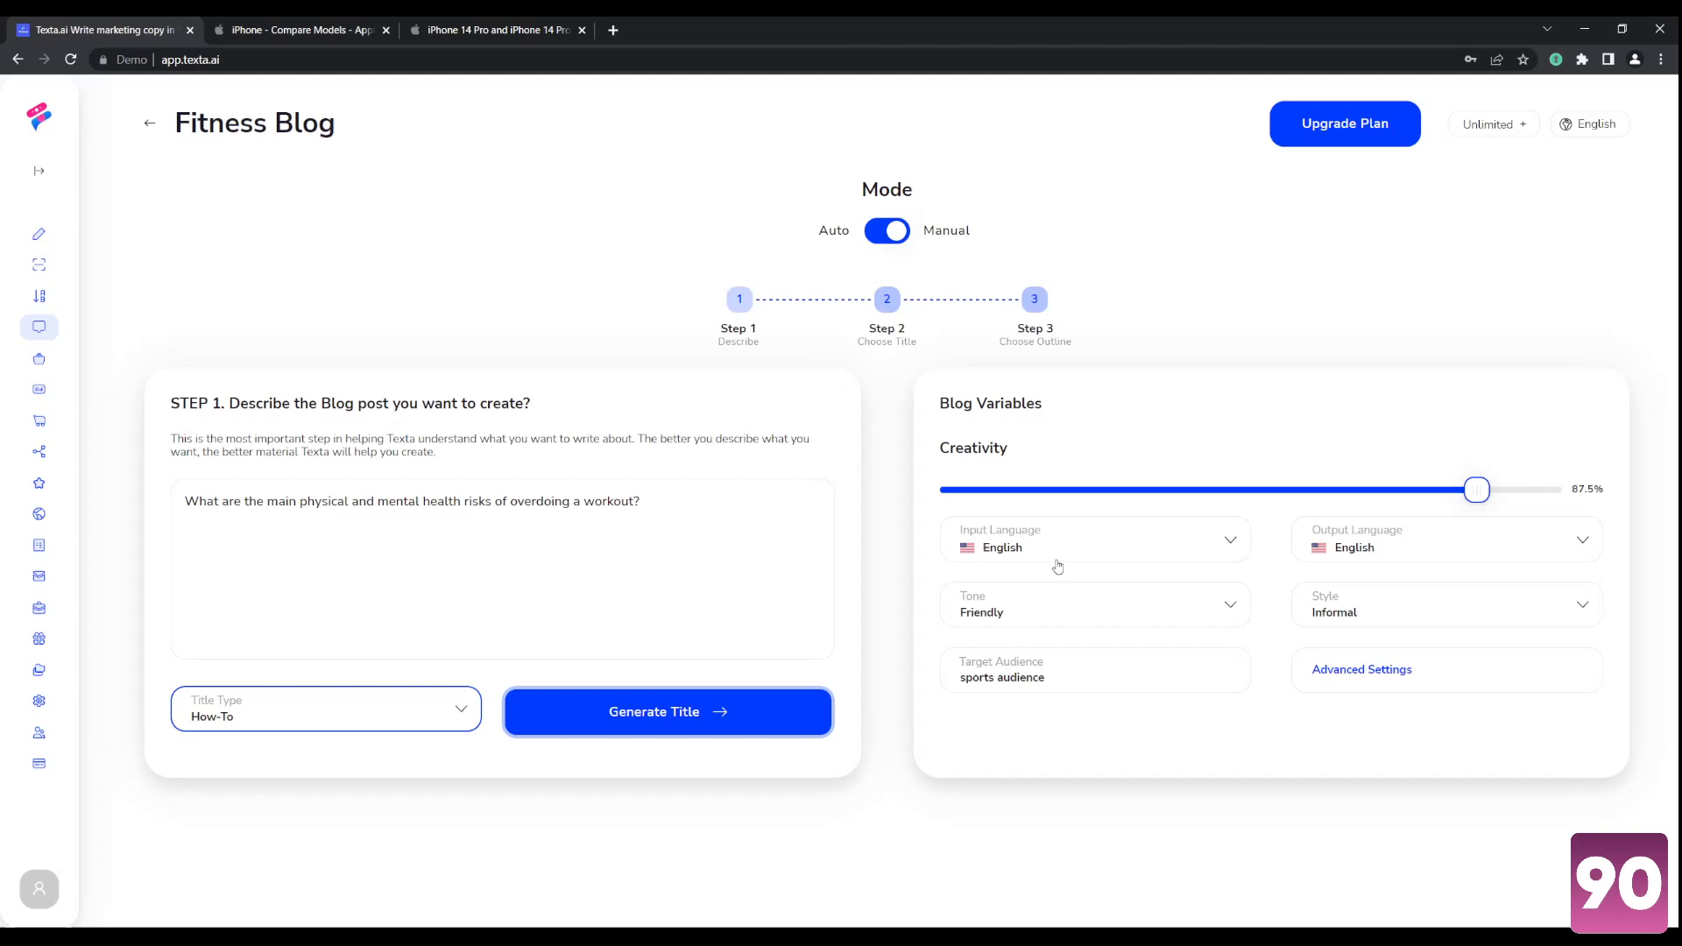
Check the output language options and keep English
left_click(1388, 552)
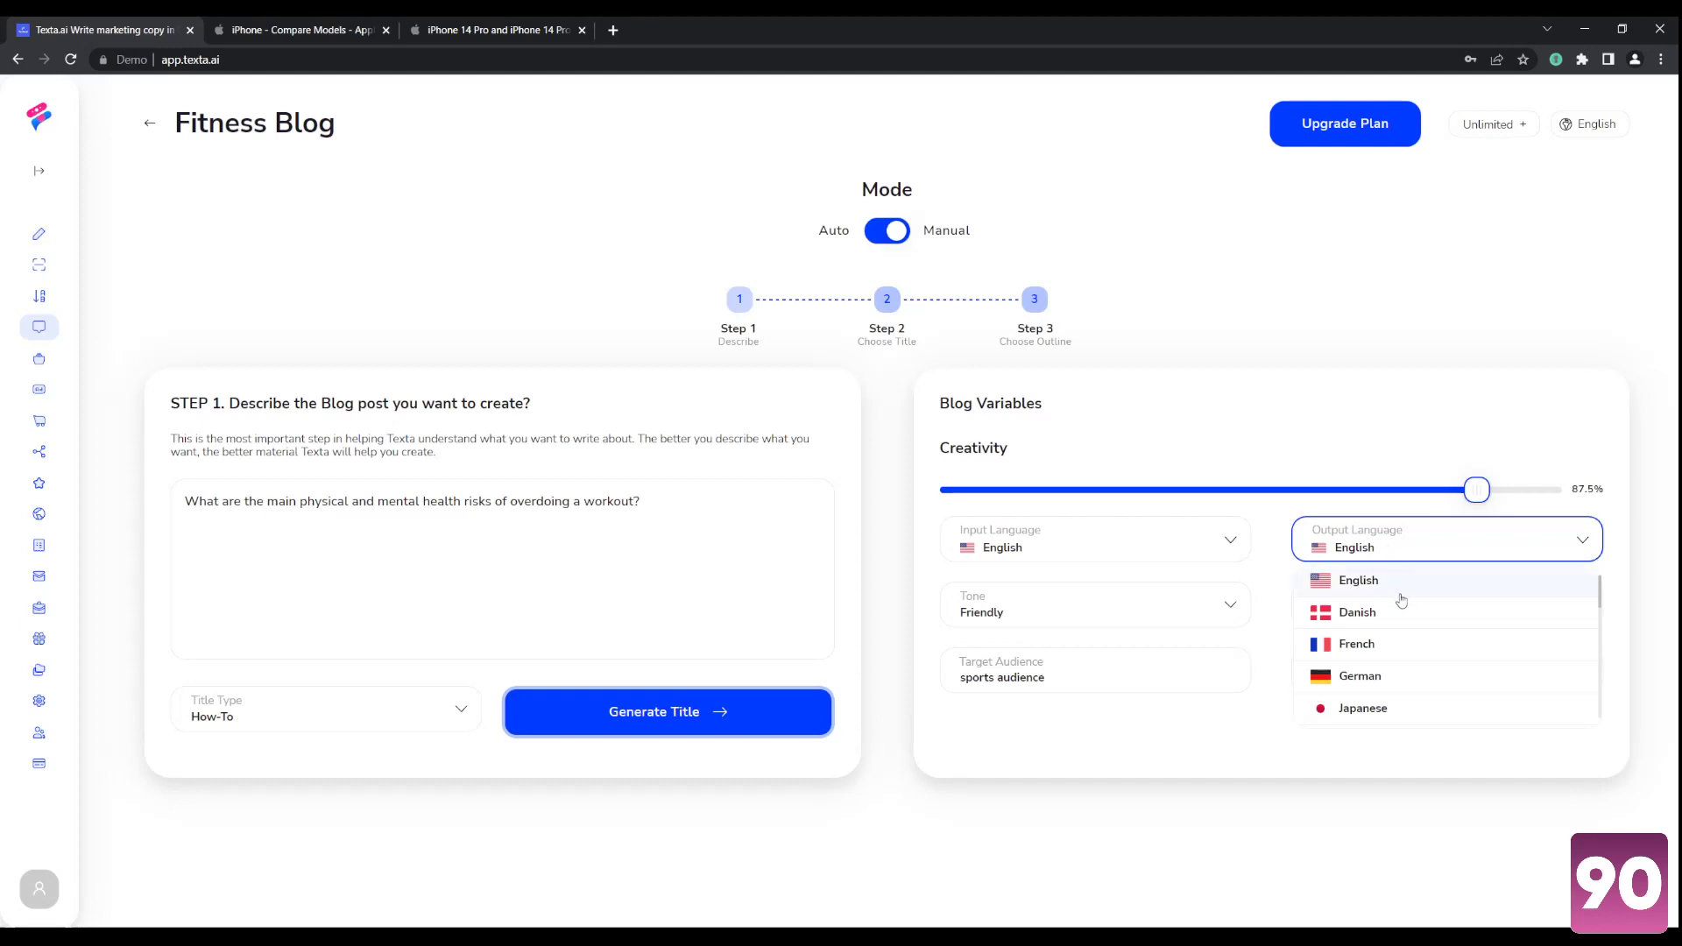
scroll(1399, 600, "down", 10)
scroll(1401, 639, "up", 10)
left_click(1411, 567)
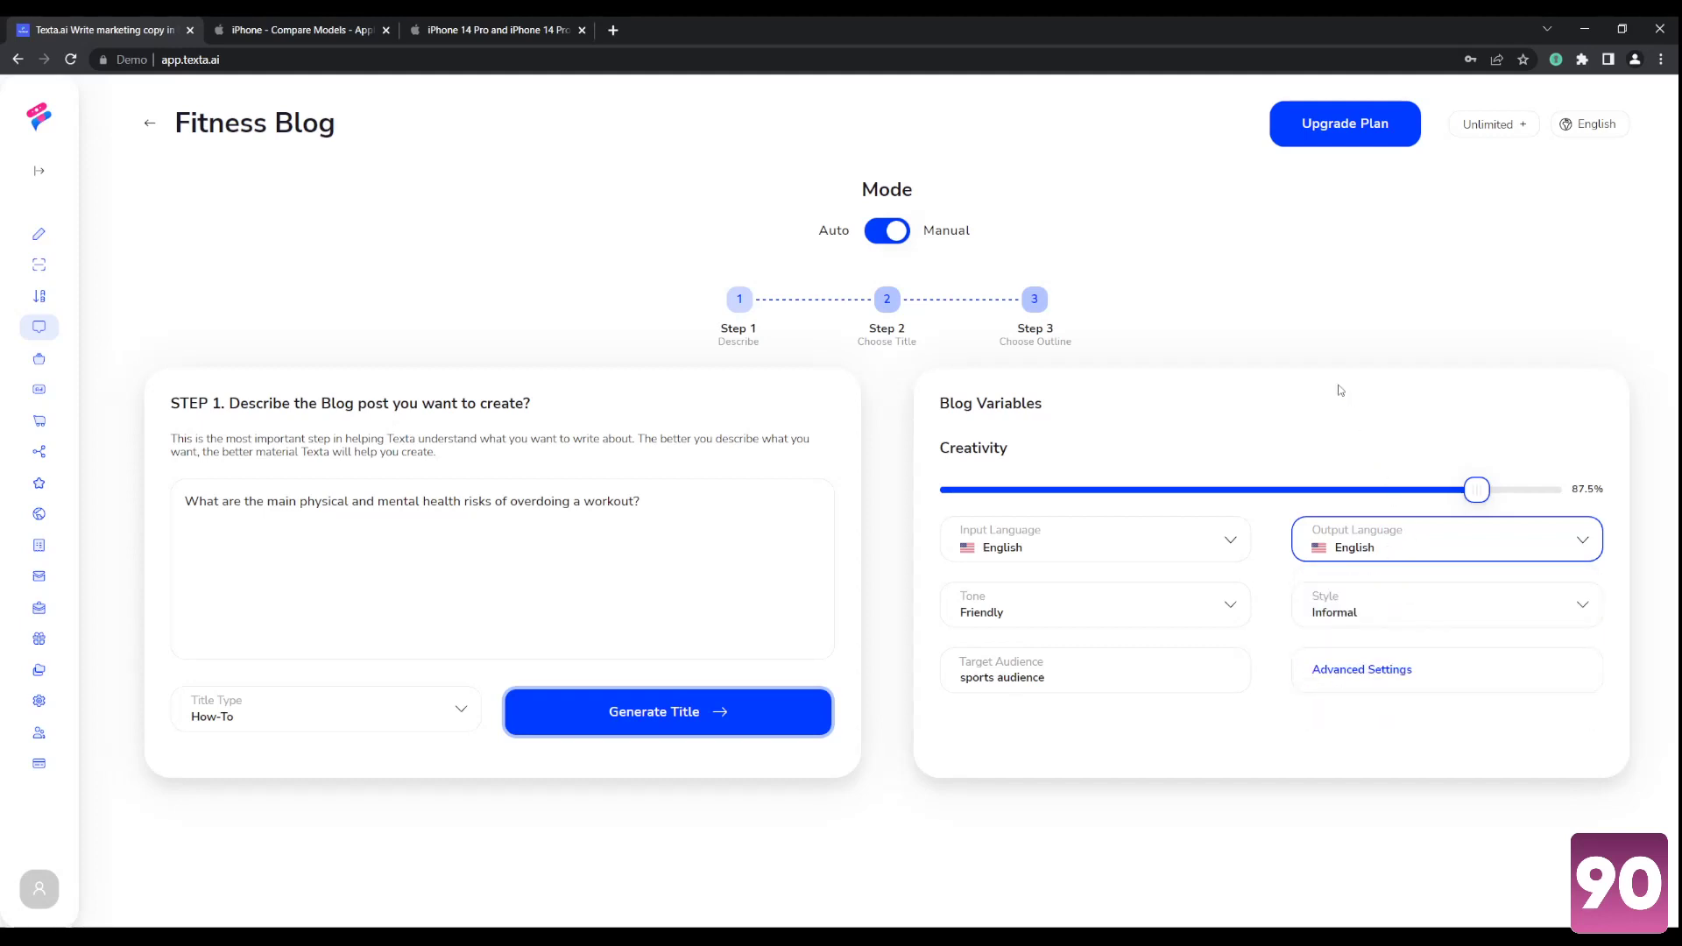
left_click(1451, 557)
scroll(1432, 639, "down", 10)
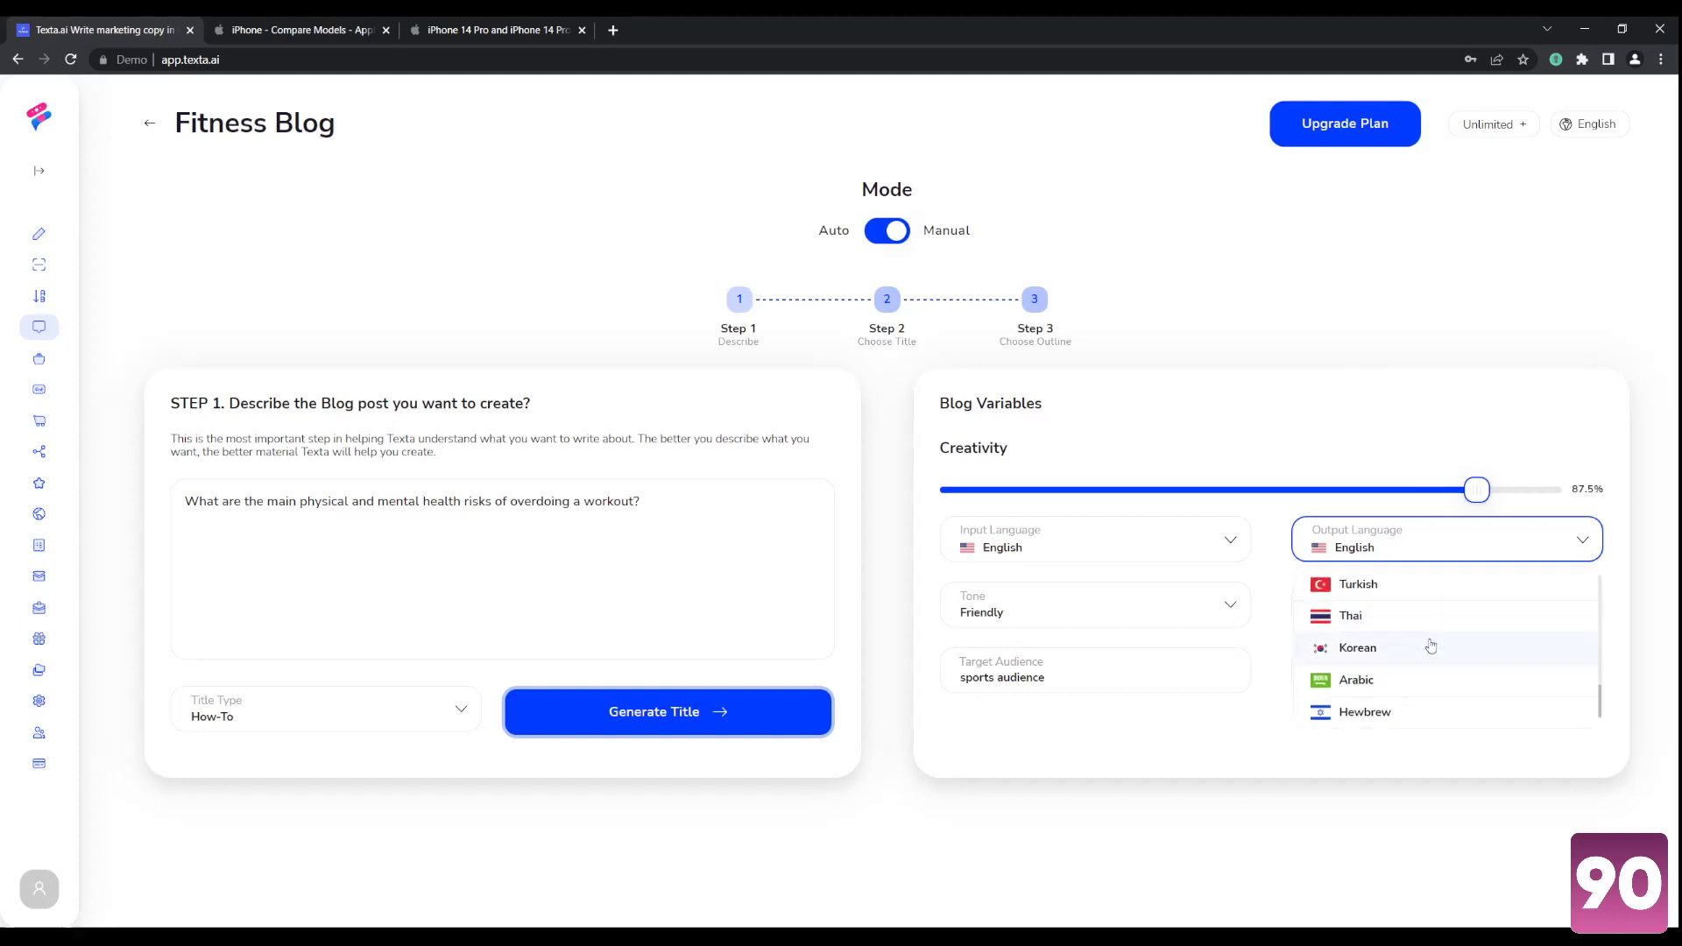
left_click(1438, 551)
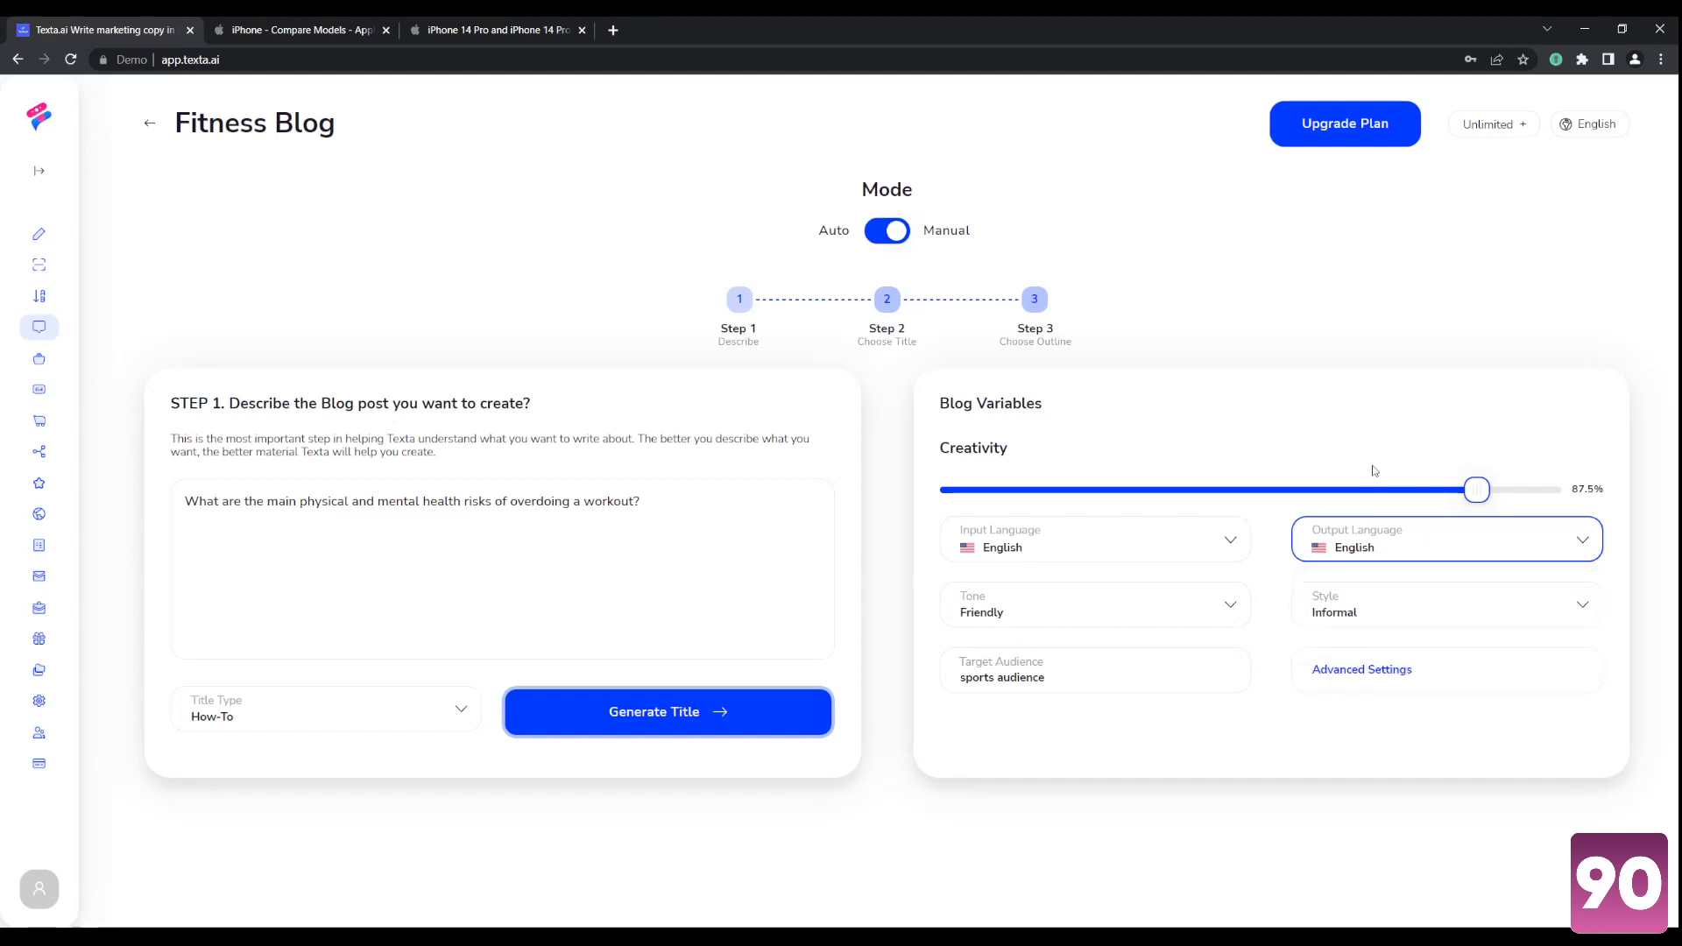
Set the tone to Friendly and the writing style to Informal
left_click(1217, 607)
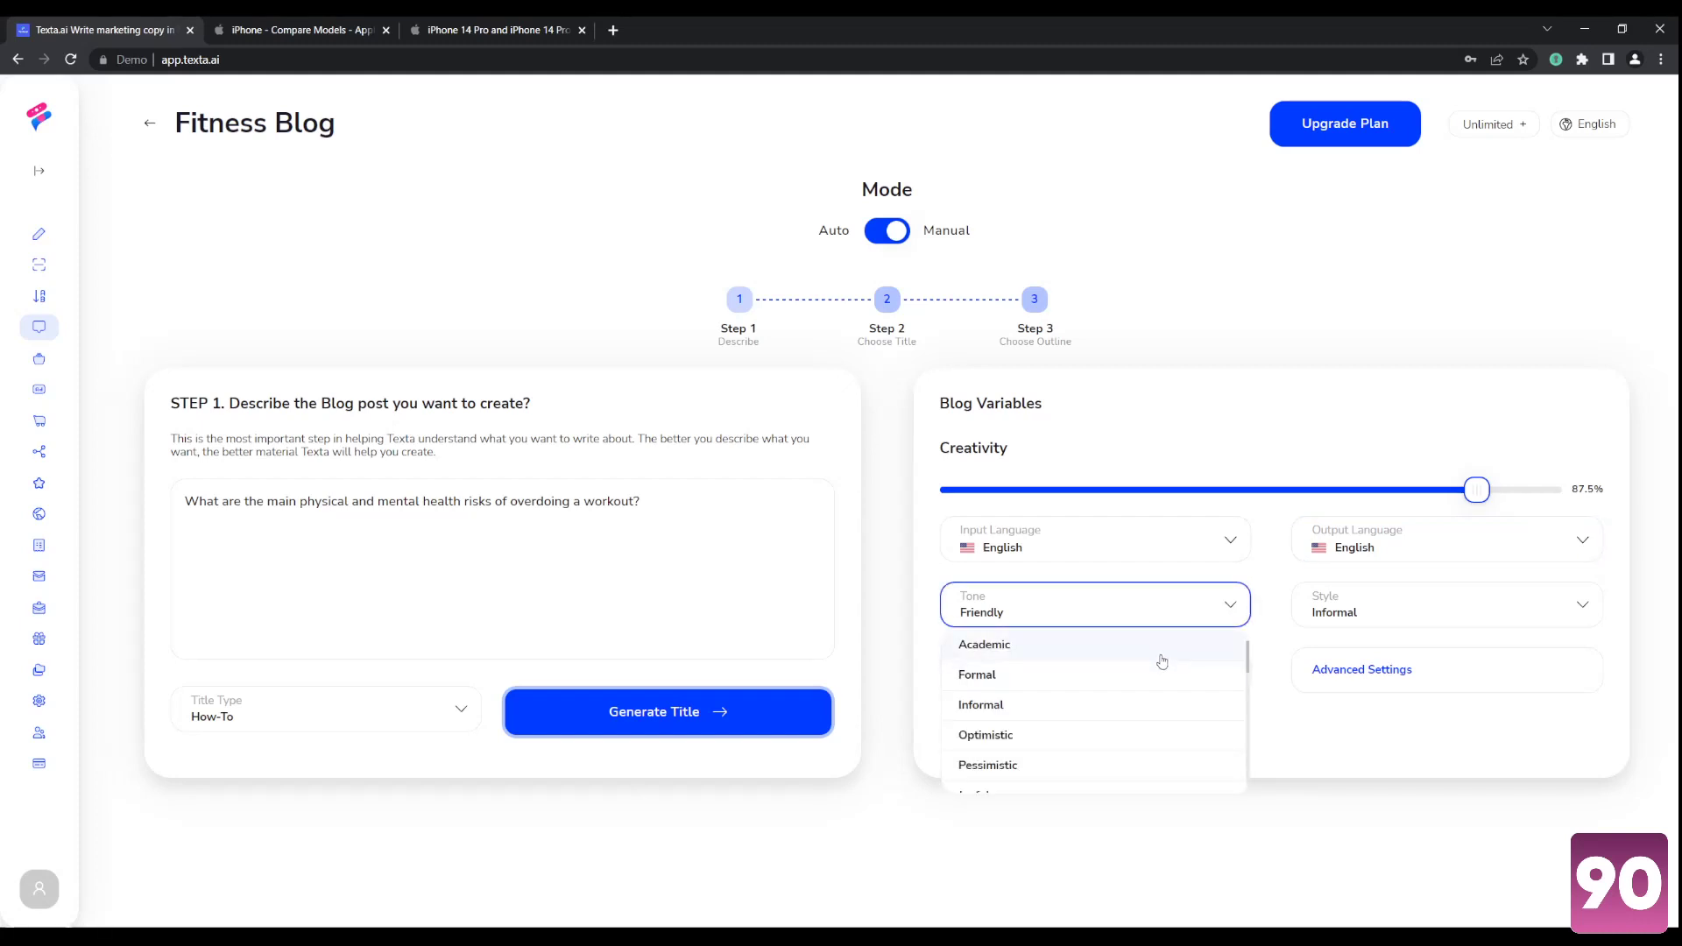
scroll(1130, 687, "down", 2)
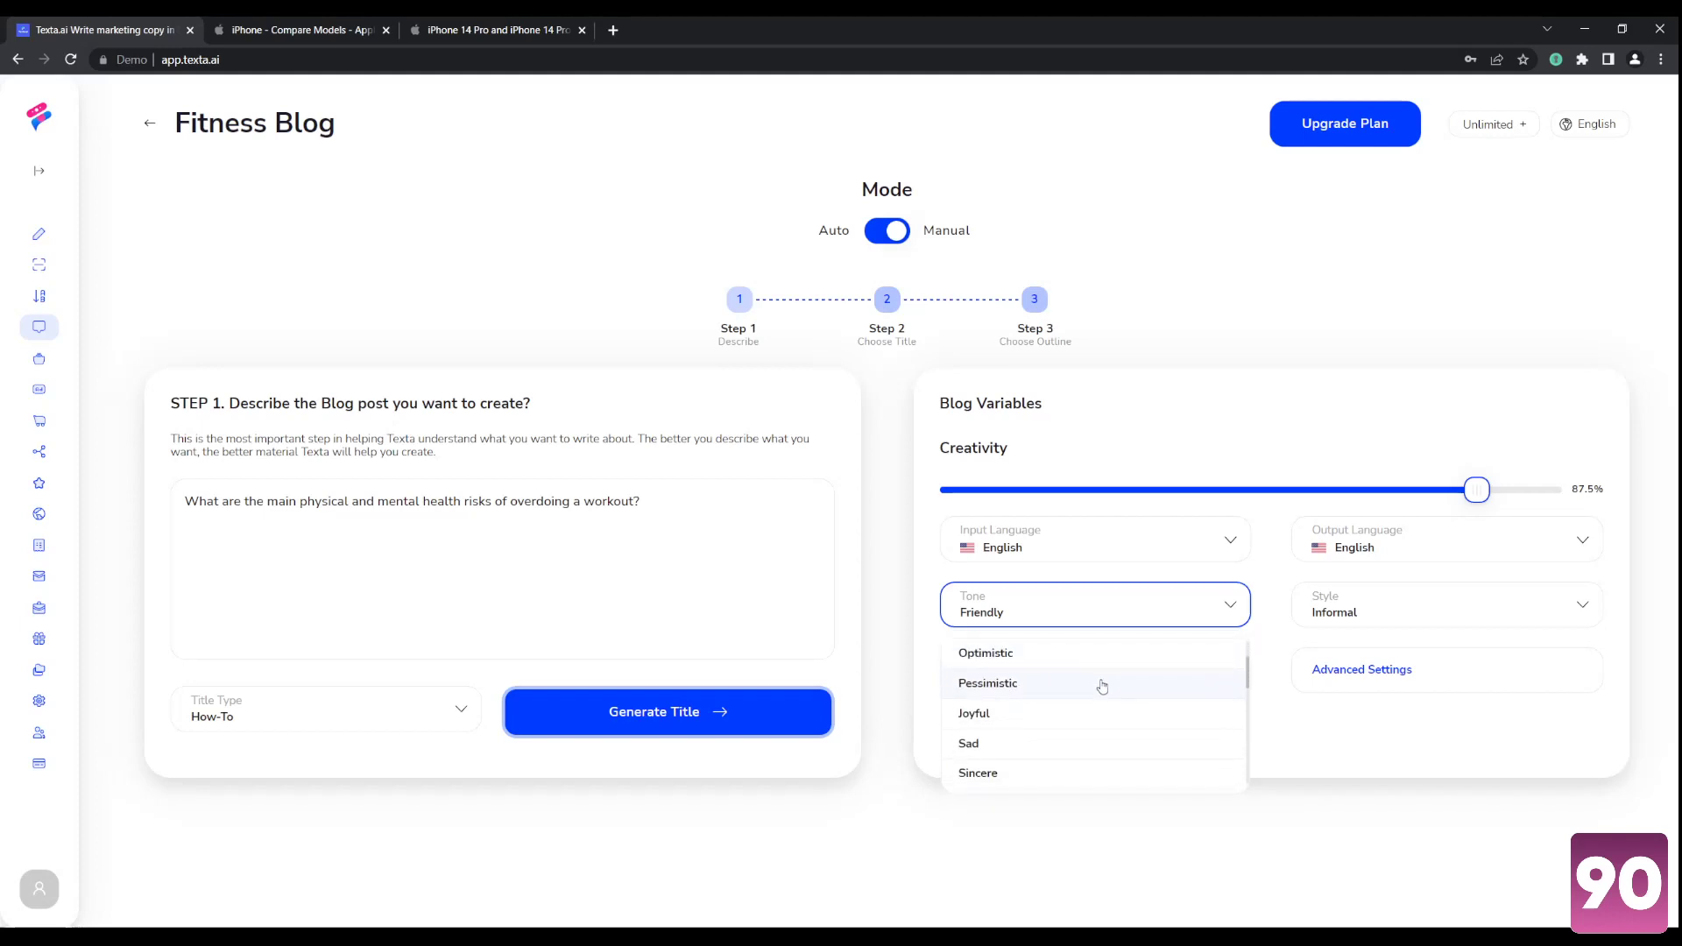
scroll(1093, 727, "down", 3)
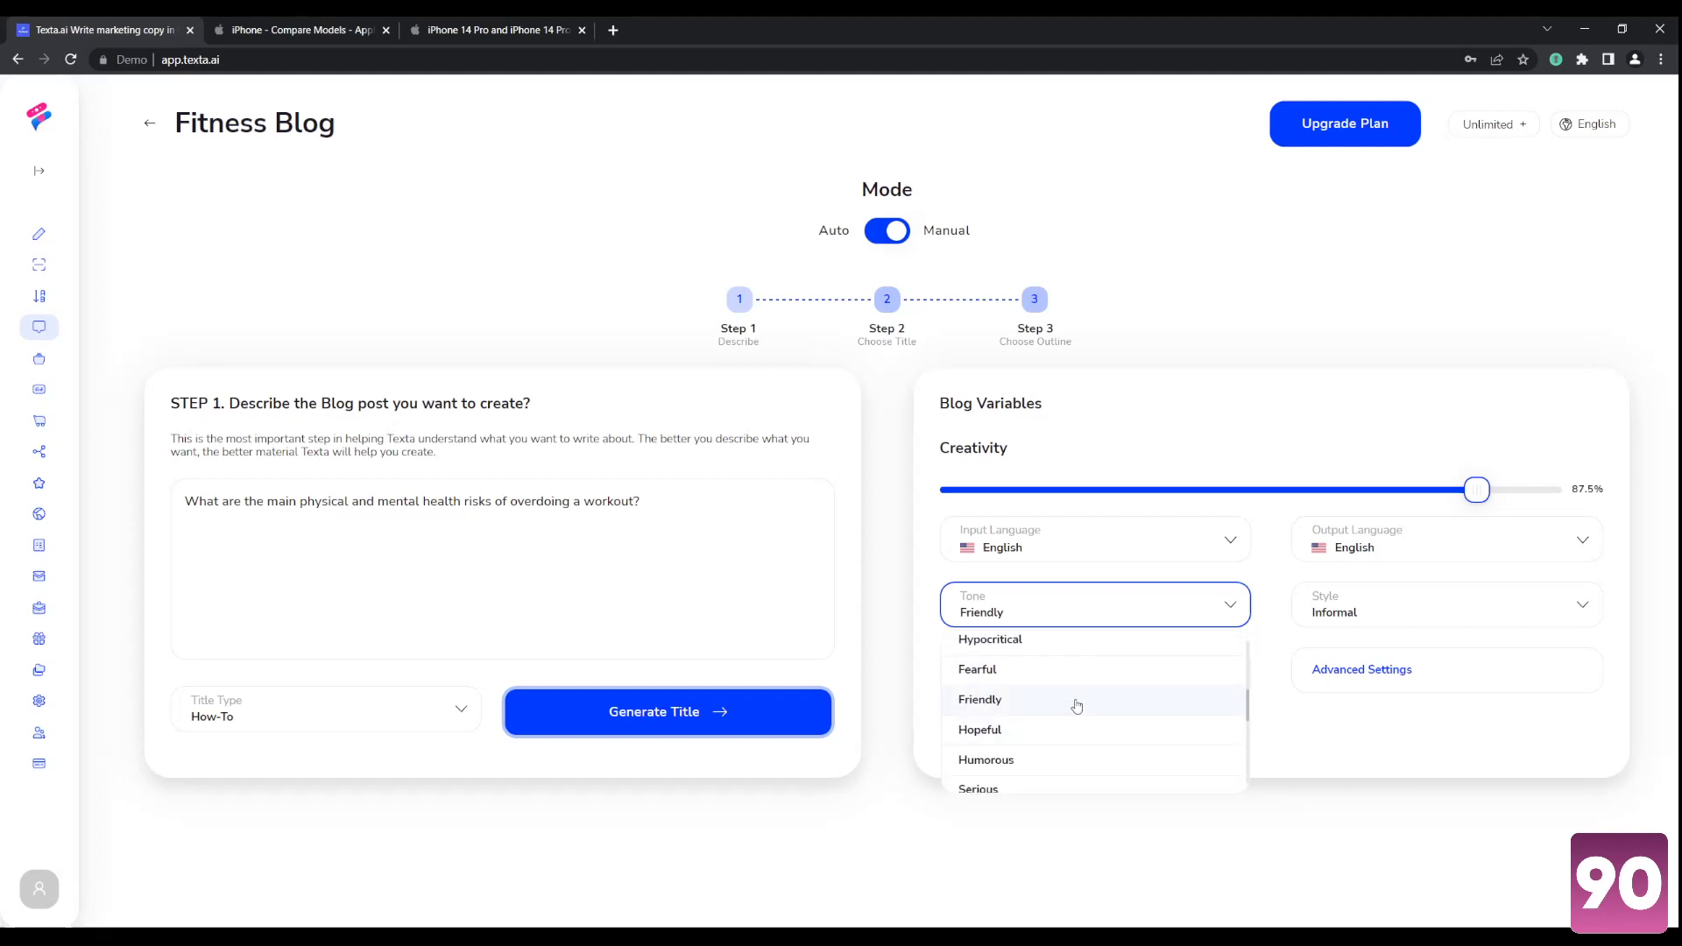
left_click(1077, 705)
left_click(1375, 627)
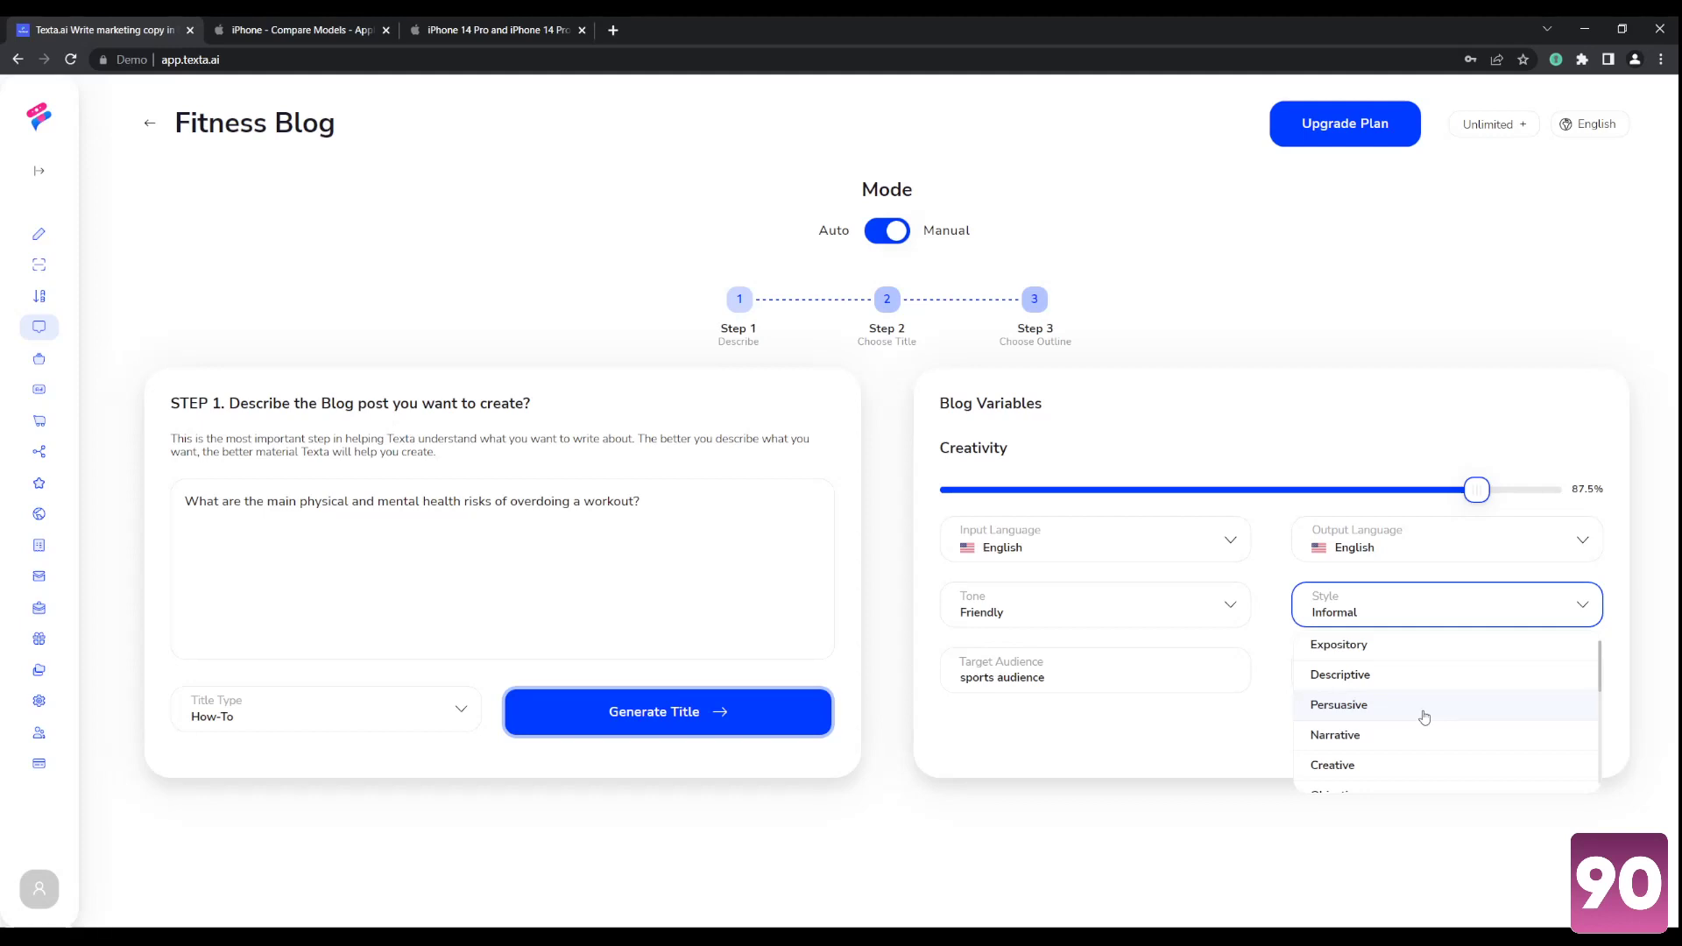
scroll(1401, 711, "down", 1)
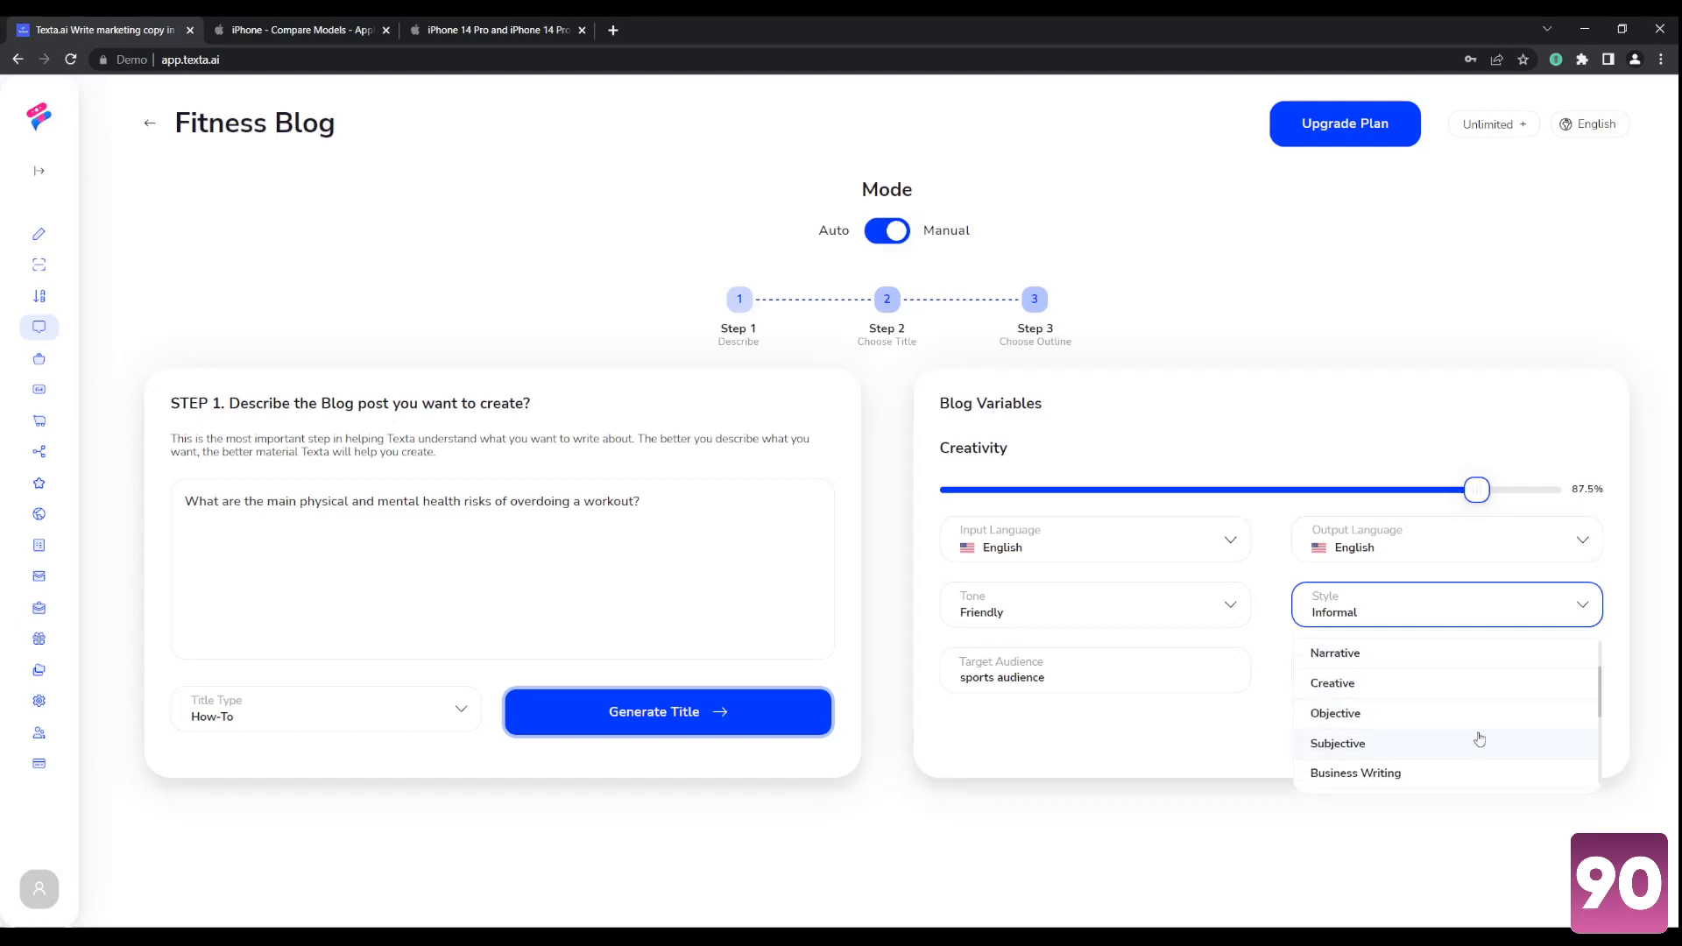
scroll(1427, 726, "down", 2)
left_click(1378, 702)
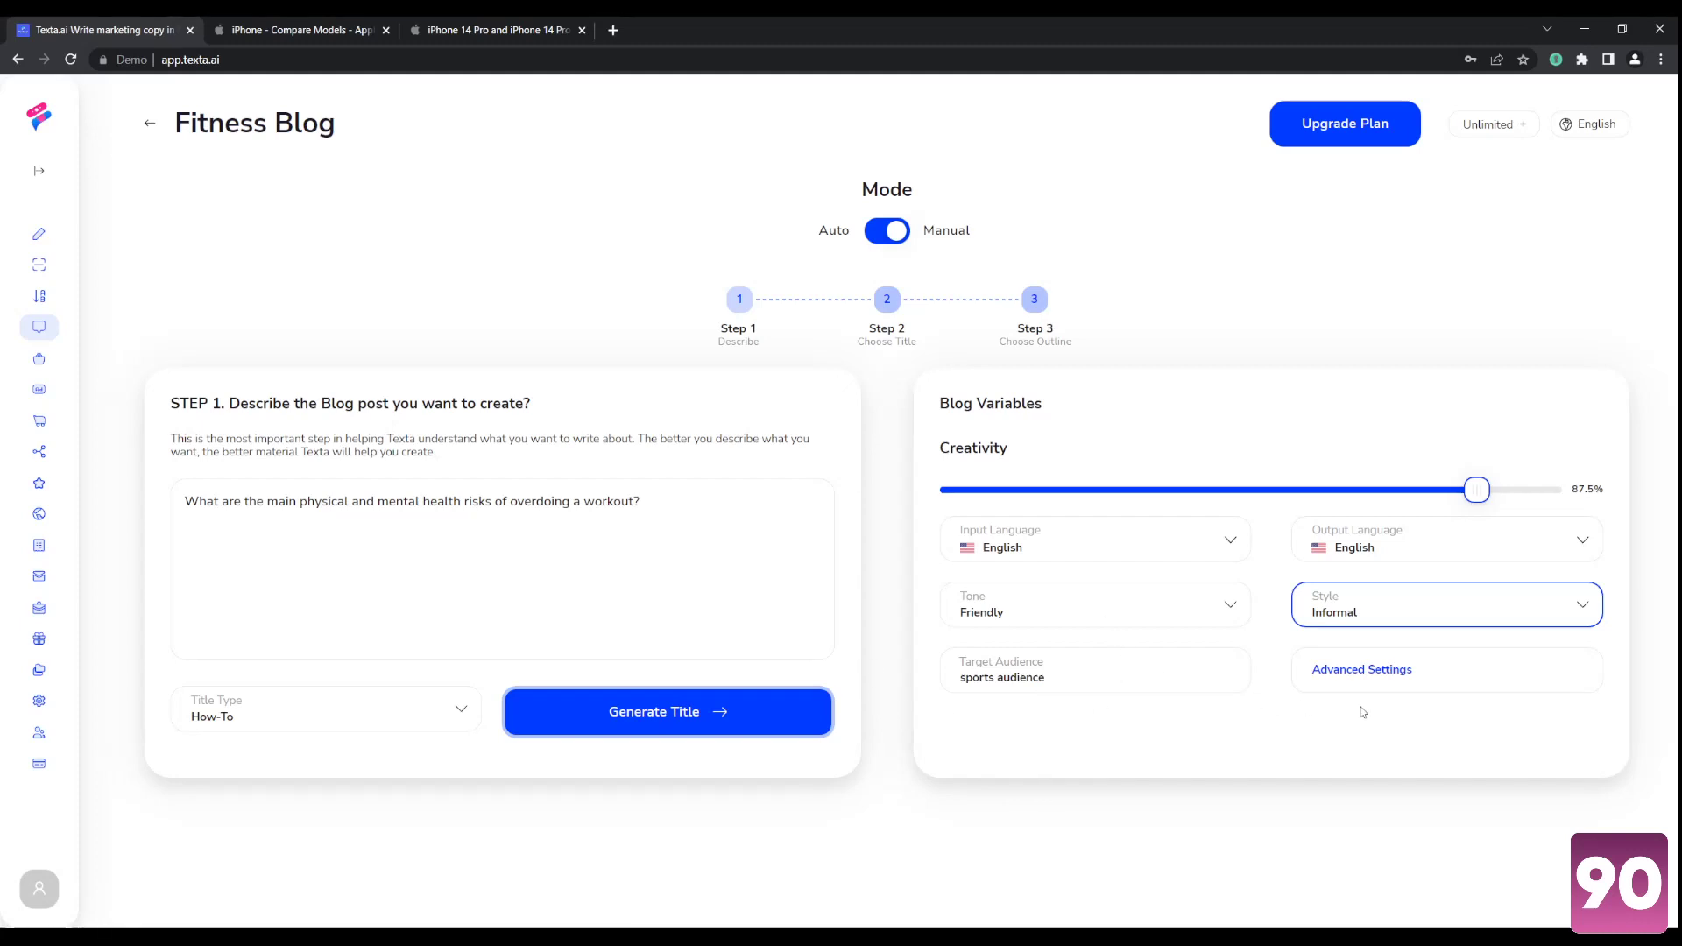
Drag Article Length toward Large in Advanced Settings and apply
left_click(1371, 668)
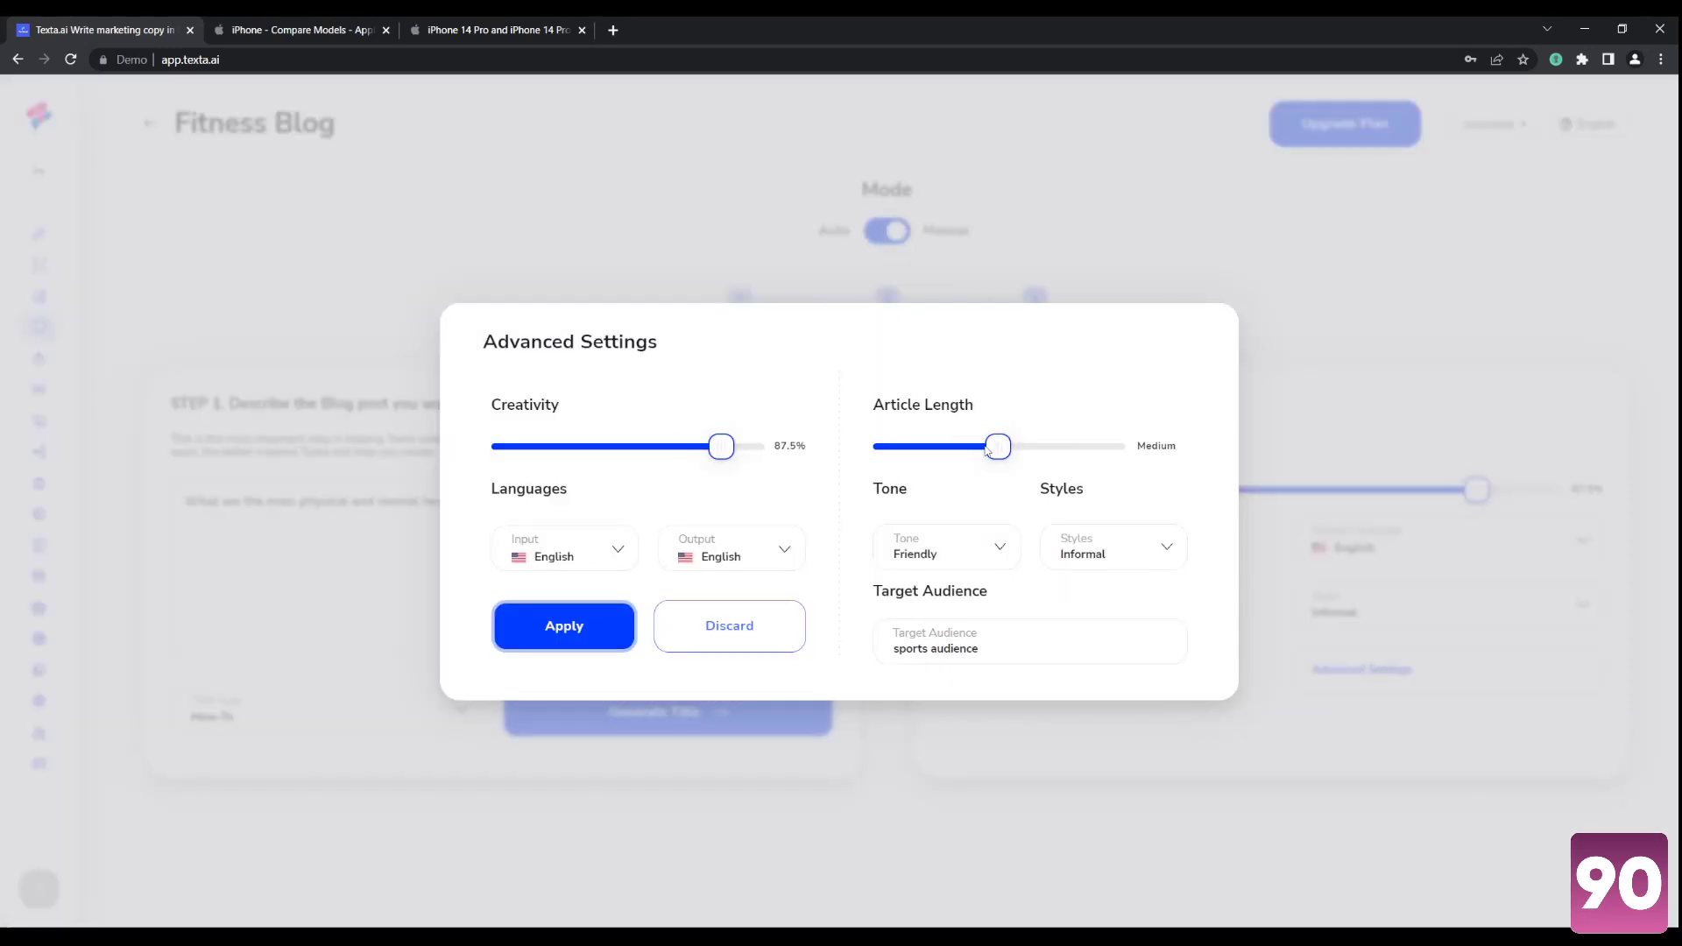
mouse_move(997, 447)
left_mouse_down()
mouse_move(1089, 448)
mouse_move(946, 448)
mouse_move(1082, 466)
mouse_move(893, 451)
mouse_move(1206, 455)
mouse_move(1010, 447)
left_mouse_up()
left_click(567, 635)
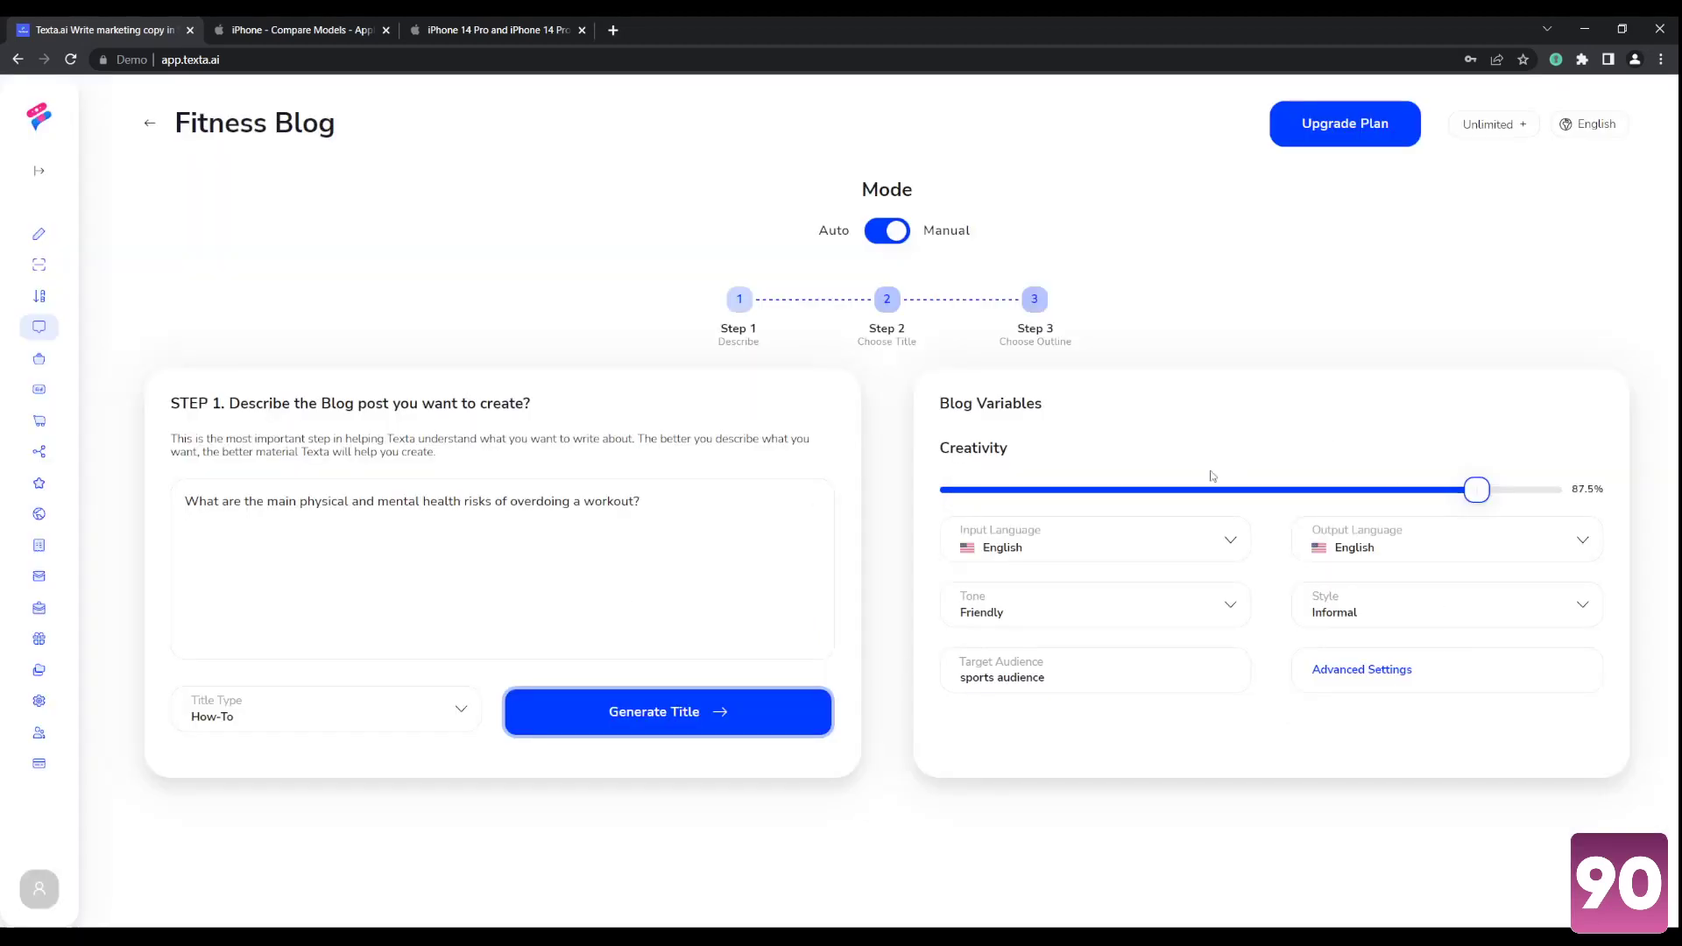
Generate titles, outline 'Overworking can cause physical and mental health risks', and start the full post
left_click(729, 723)
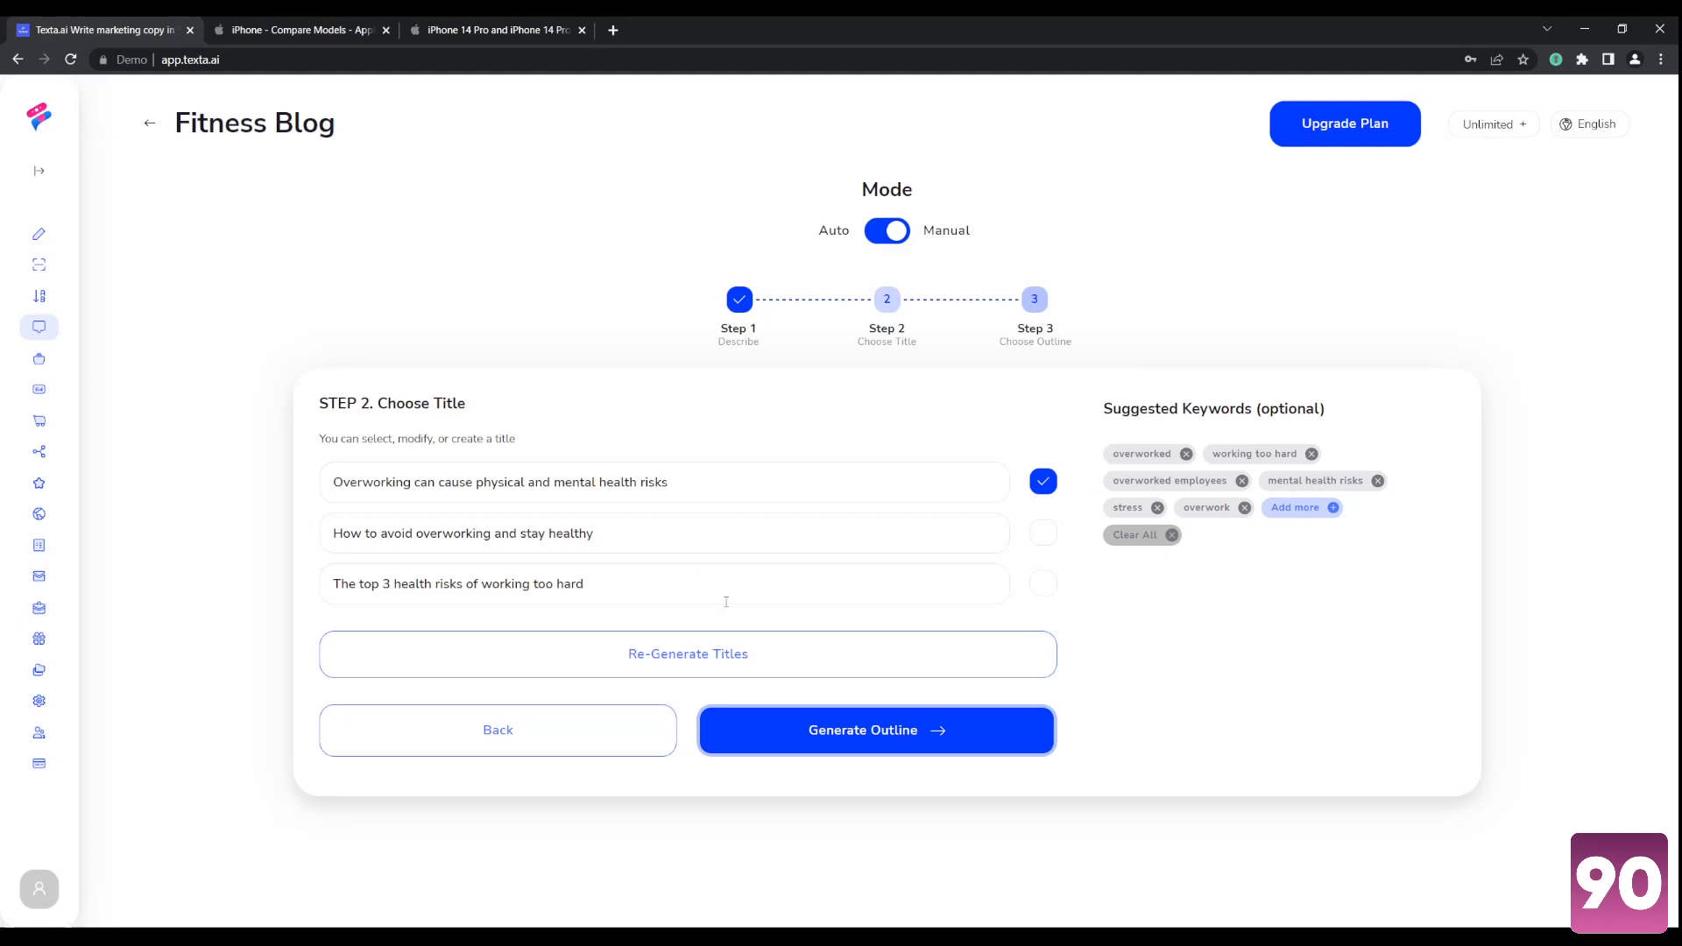
left_click(858, 734)
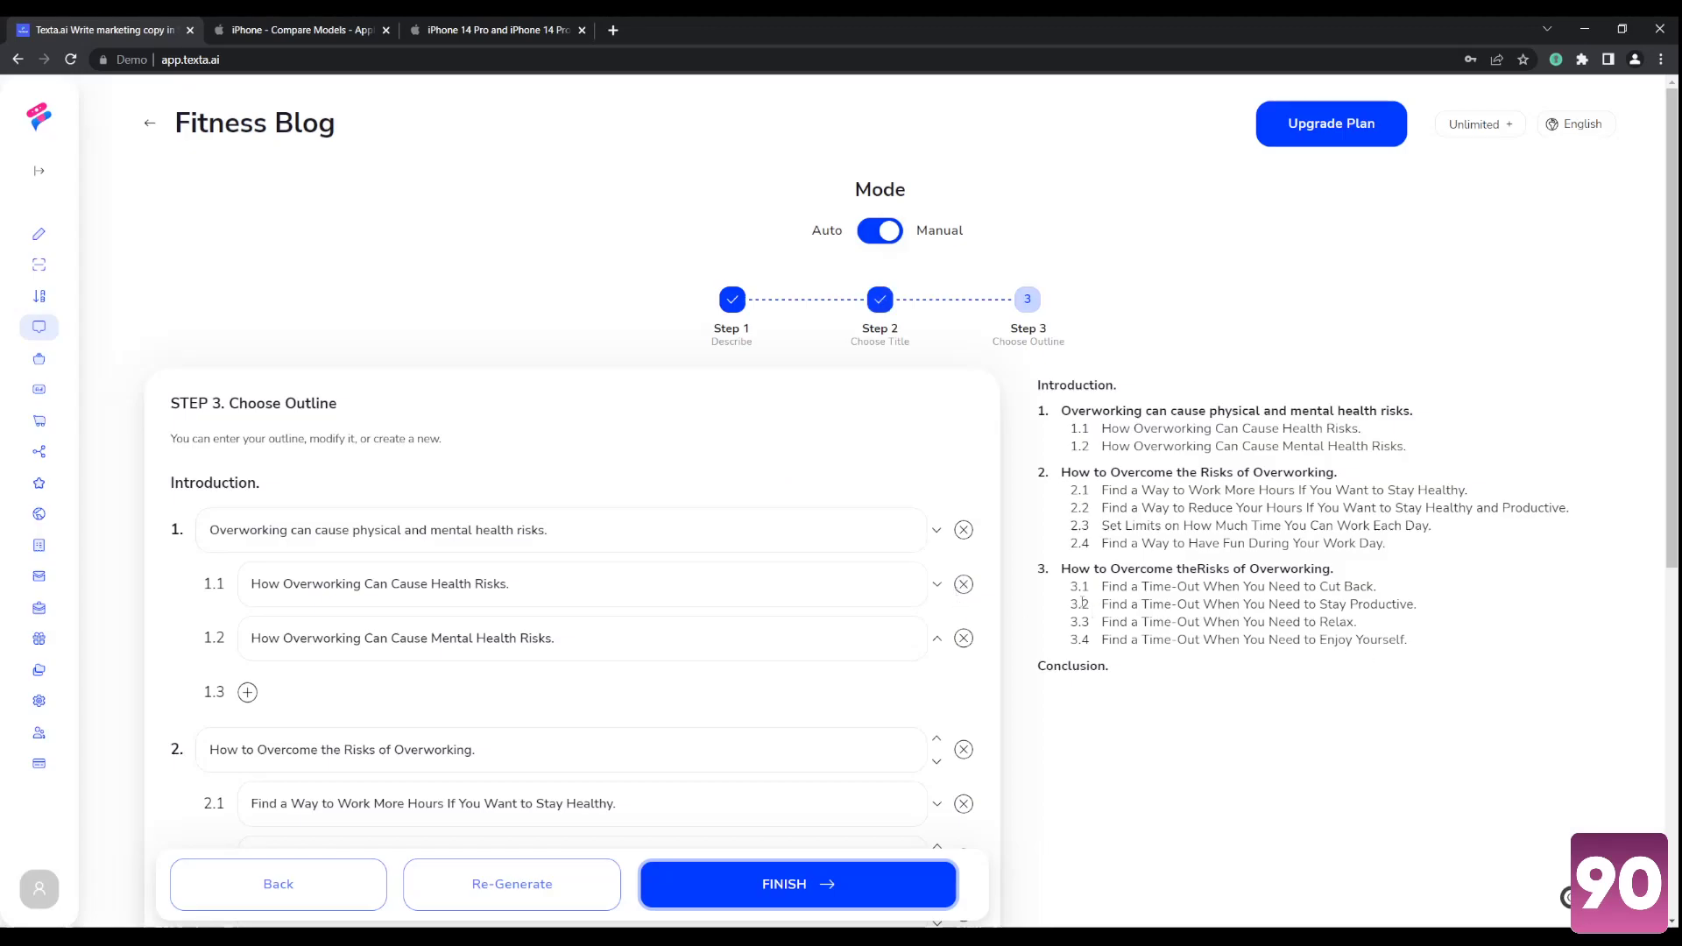
scroll(1082, 603, "down", 7)
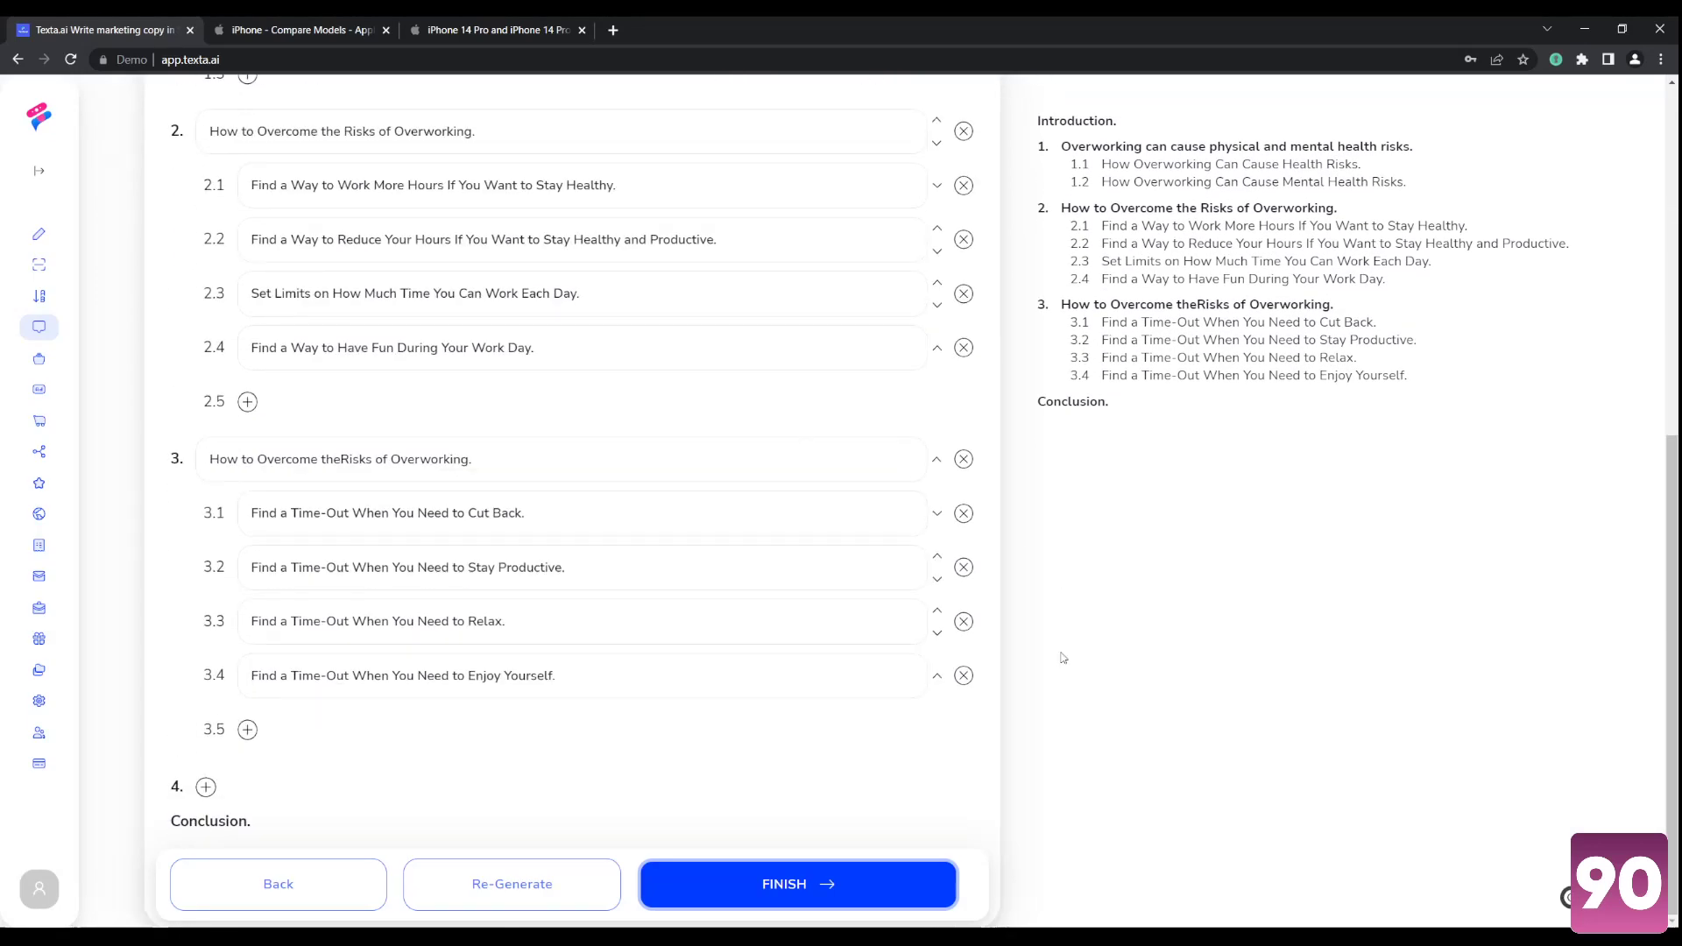
left_click(832, 885)
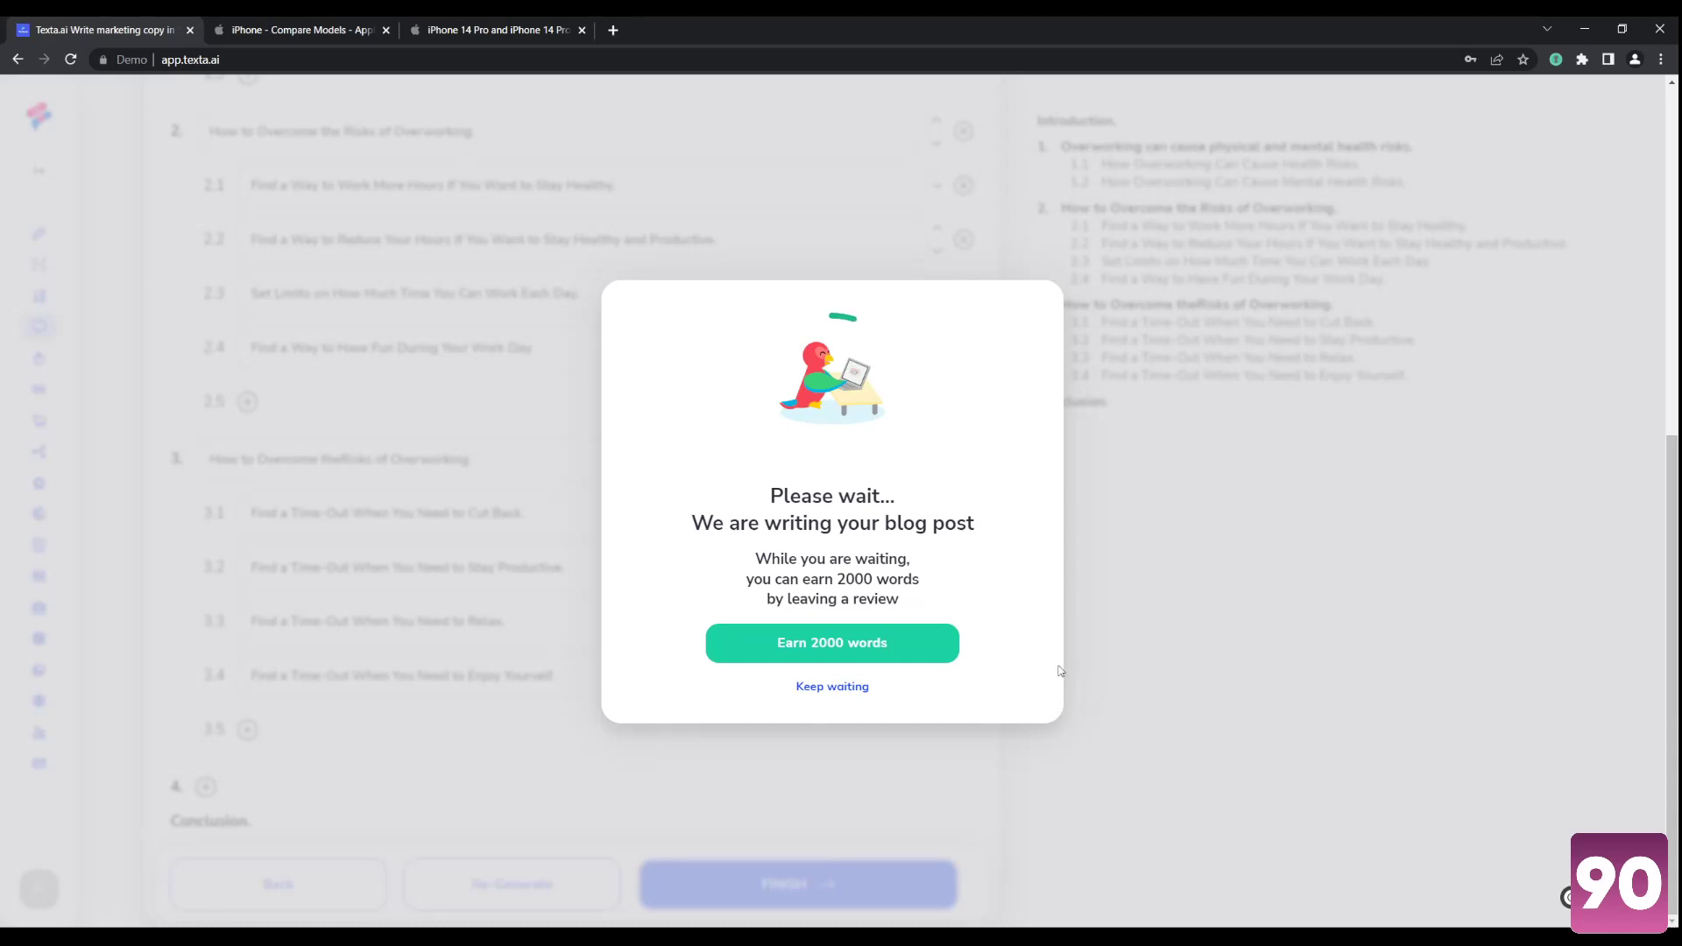
Review the 808-word overworking post, then go Back to save it to Autosaved texts
left_click(848, 690)
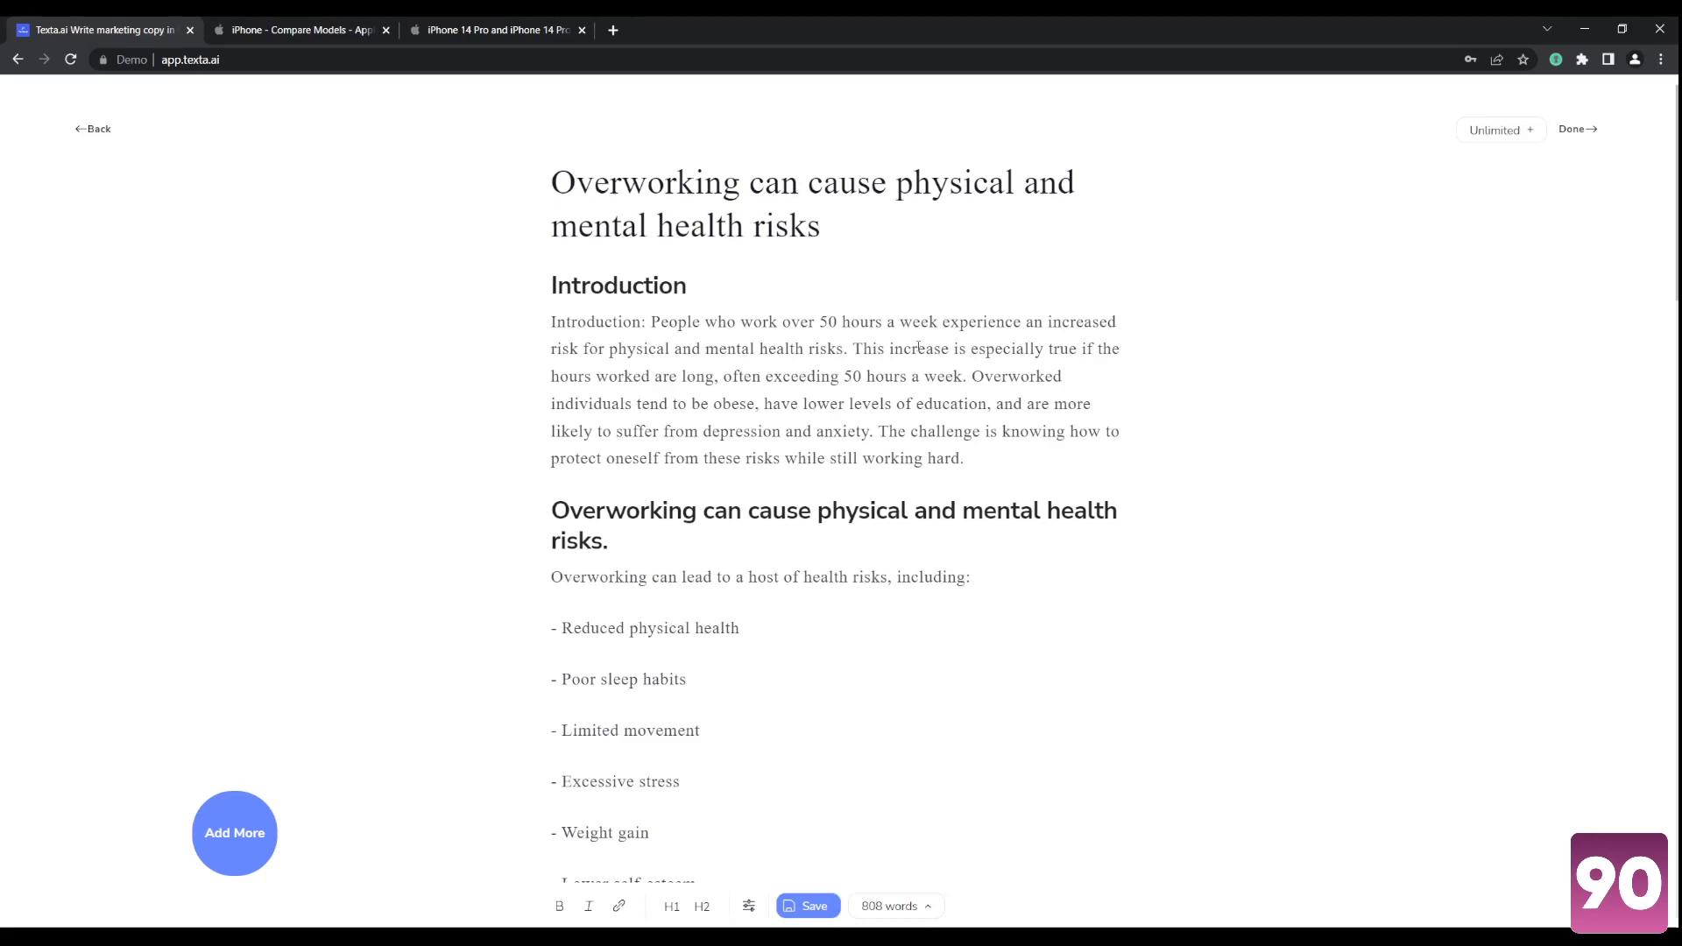
scroll(714, 323, "down", 5)
scroll(714, 323, "down", 20)
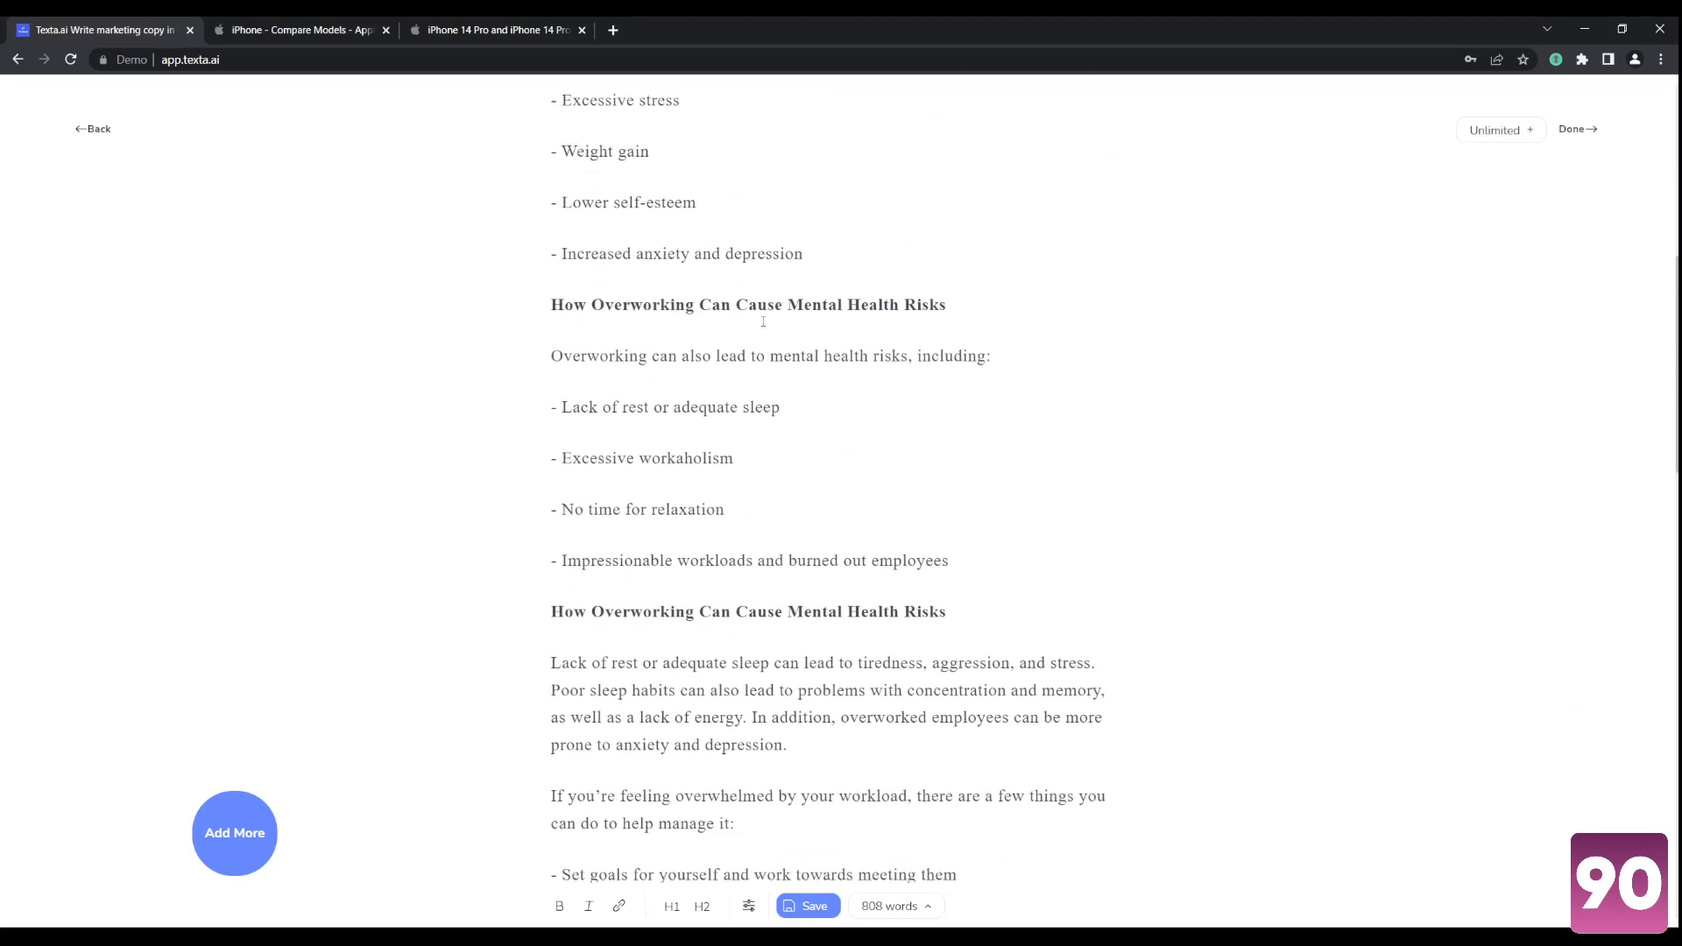
scroll(880, 330, "down", 3)
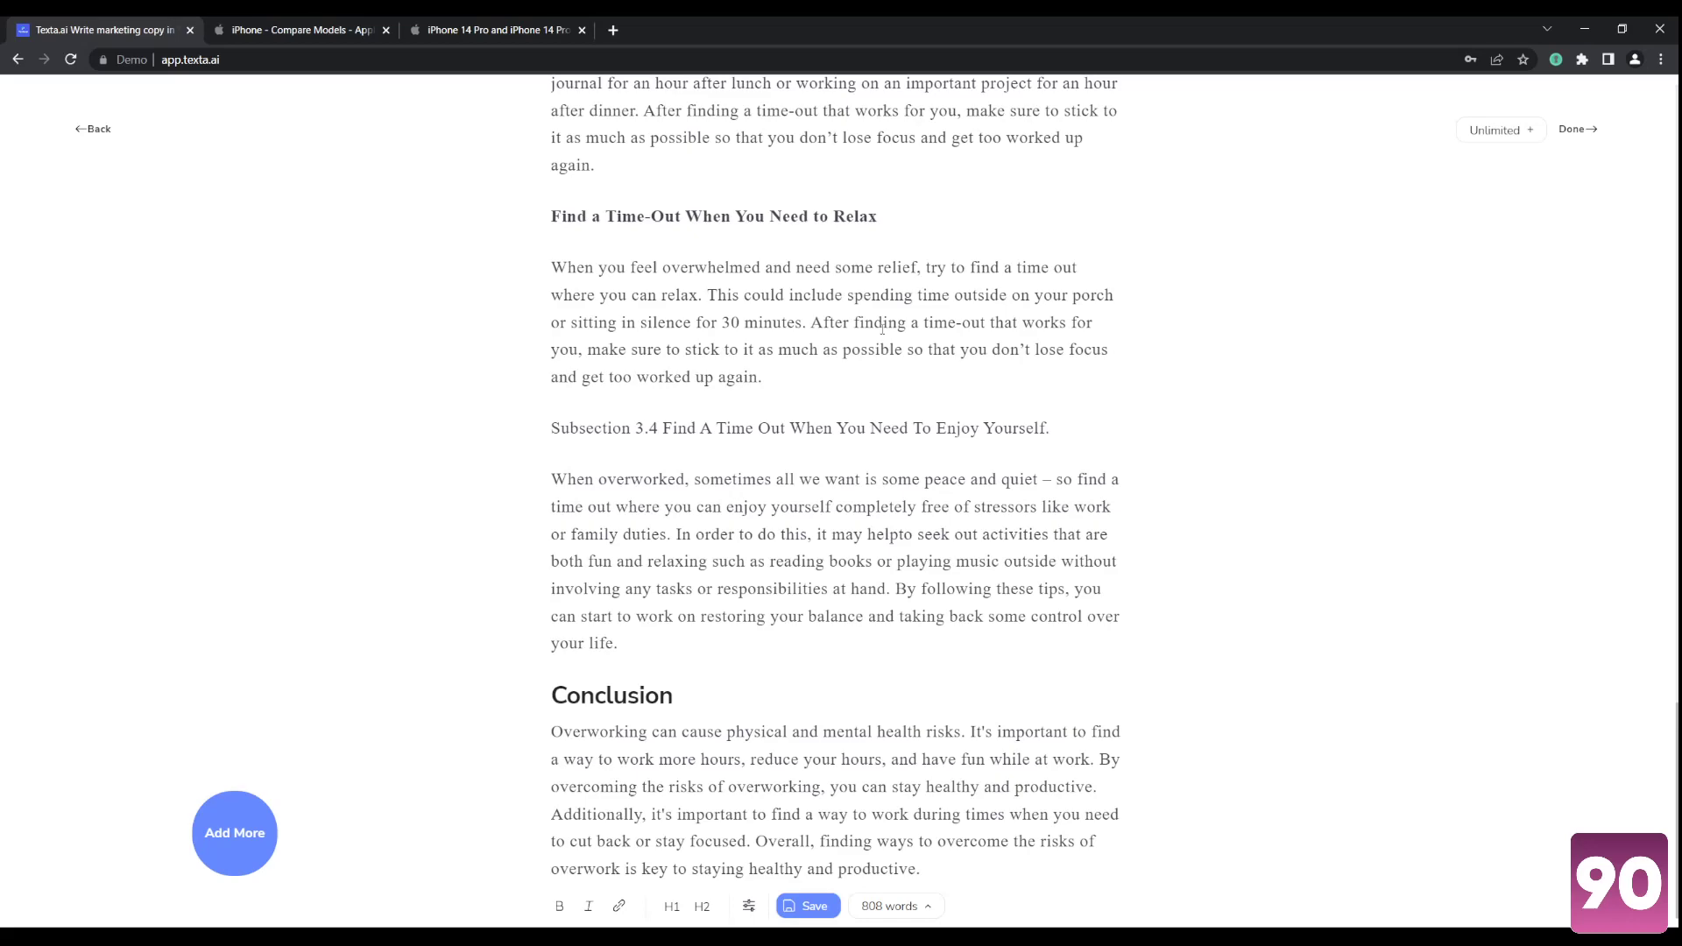
scroll(902, 395, "up", 20)
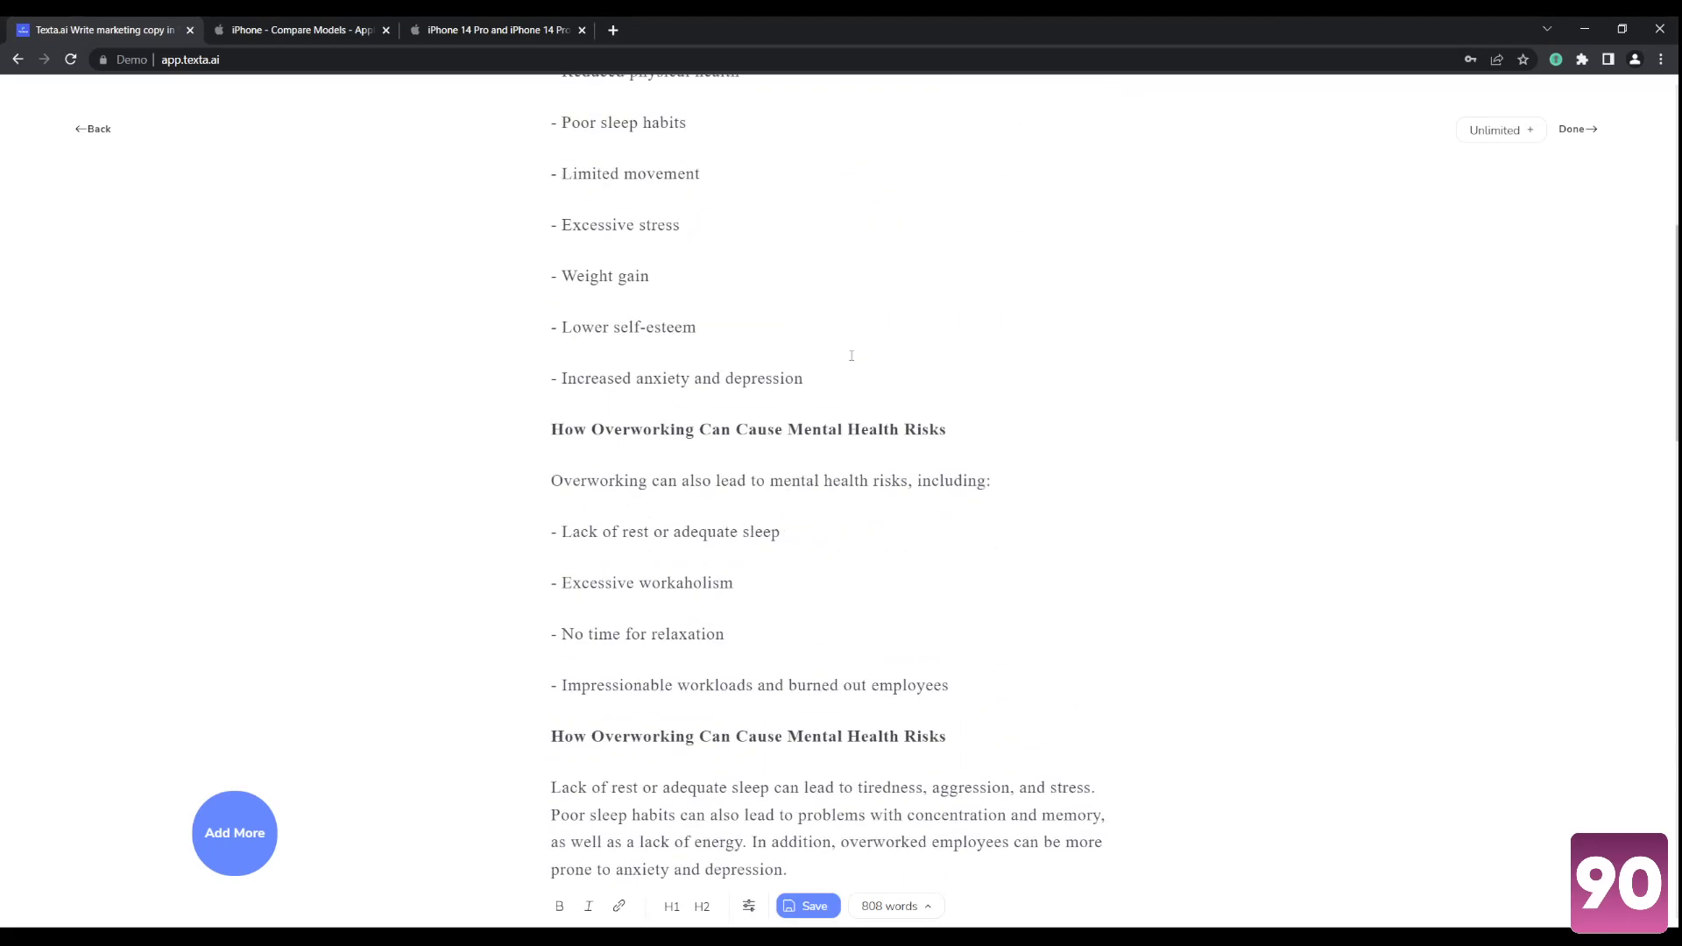
key("ctrl+a")
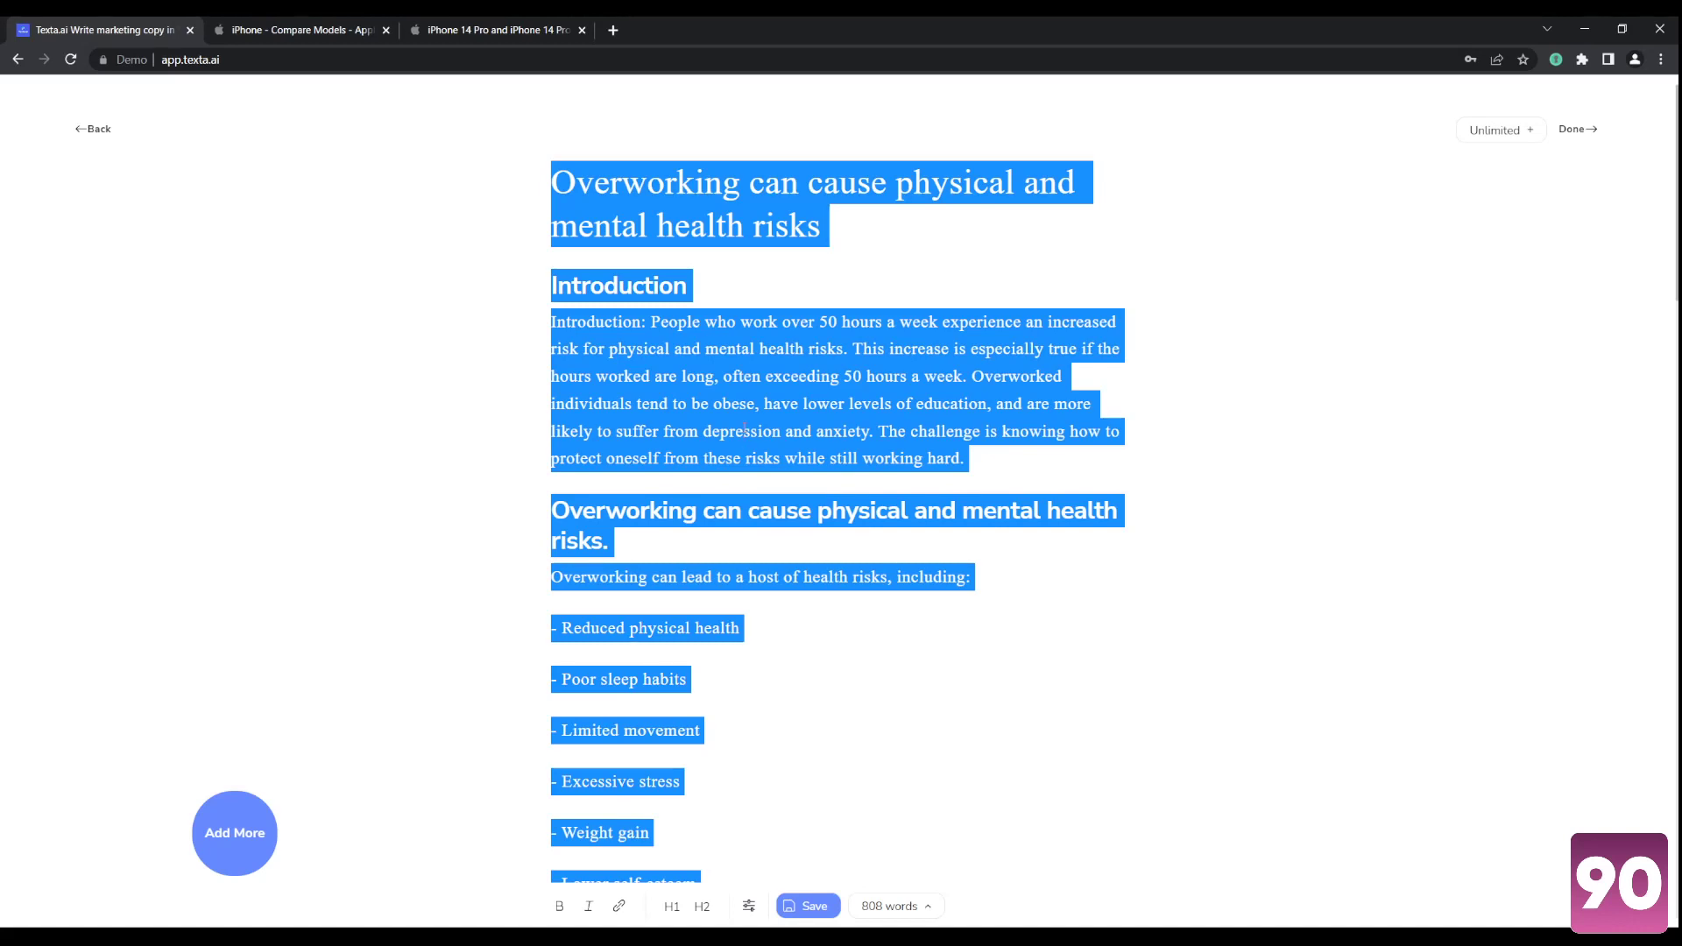
left_click(1002, 452)
type("sdasd")
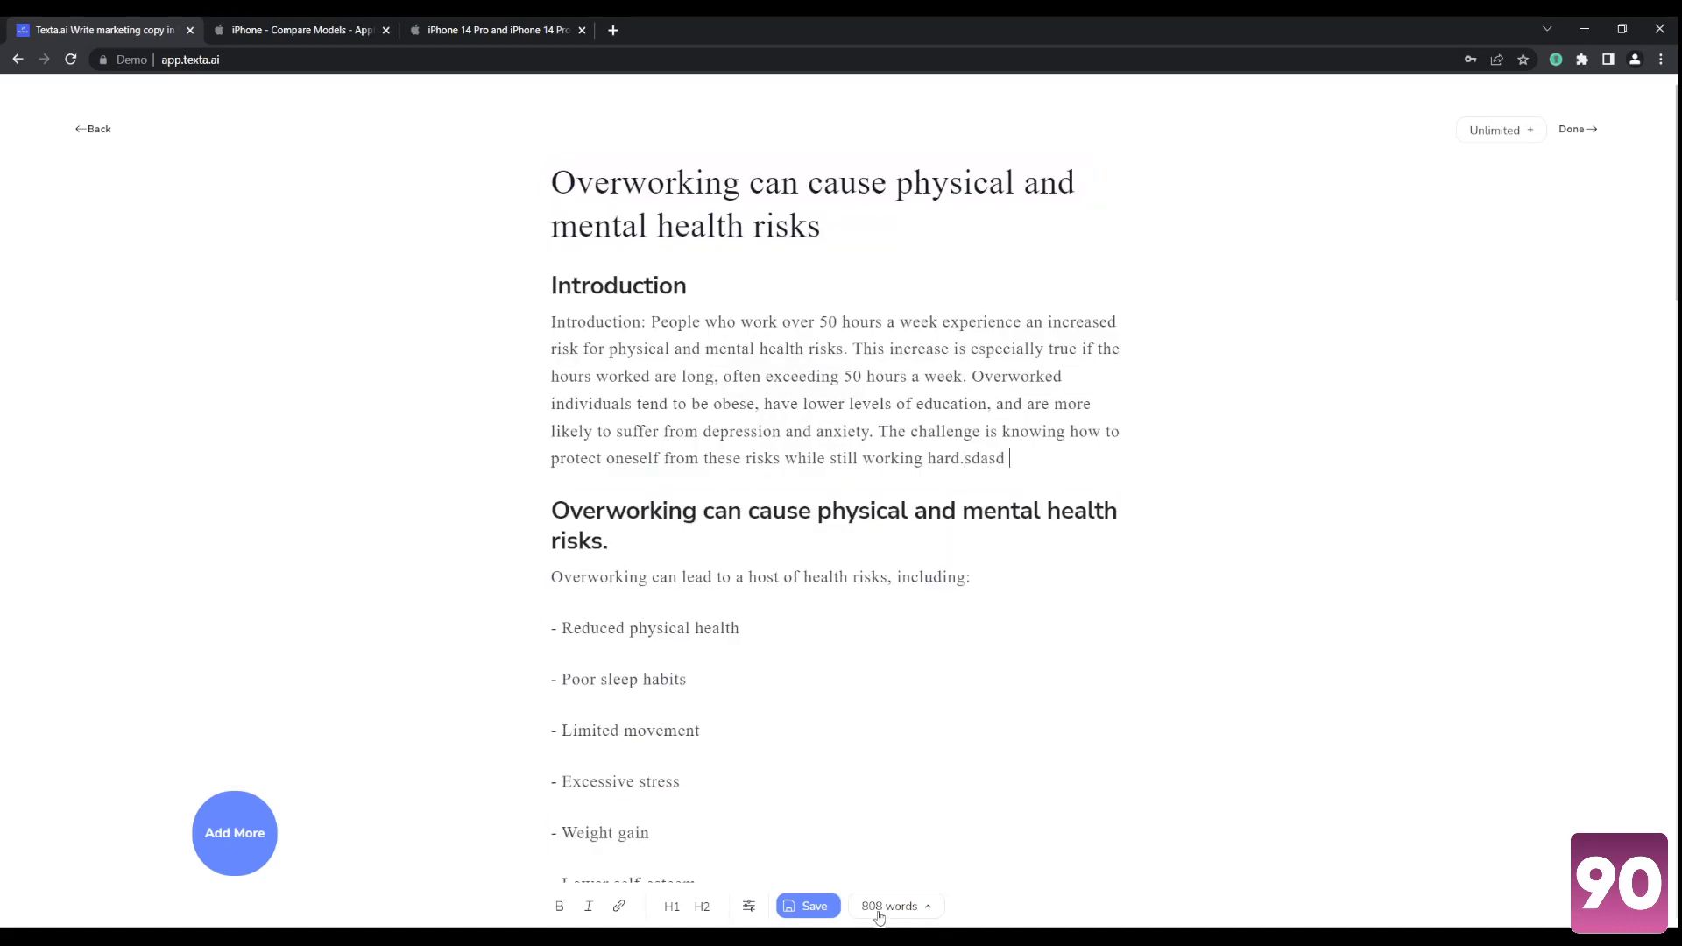
left_click(93, 129)
mouse_move(65, 340)
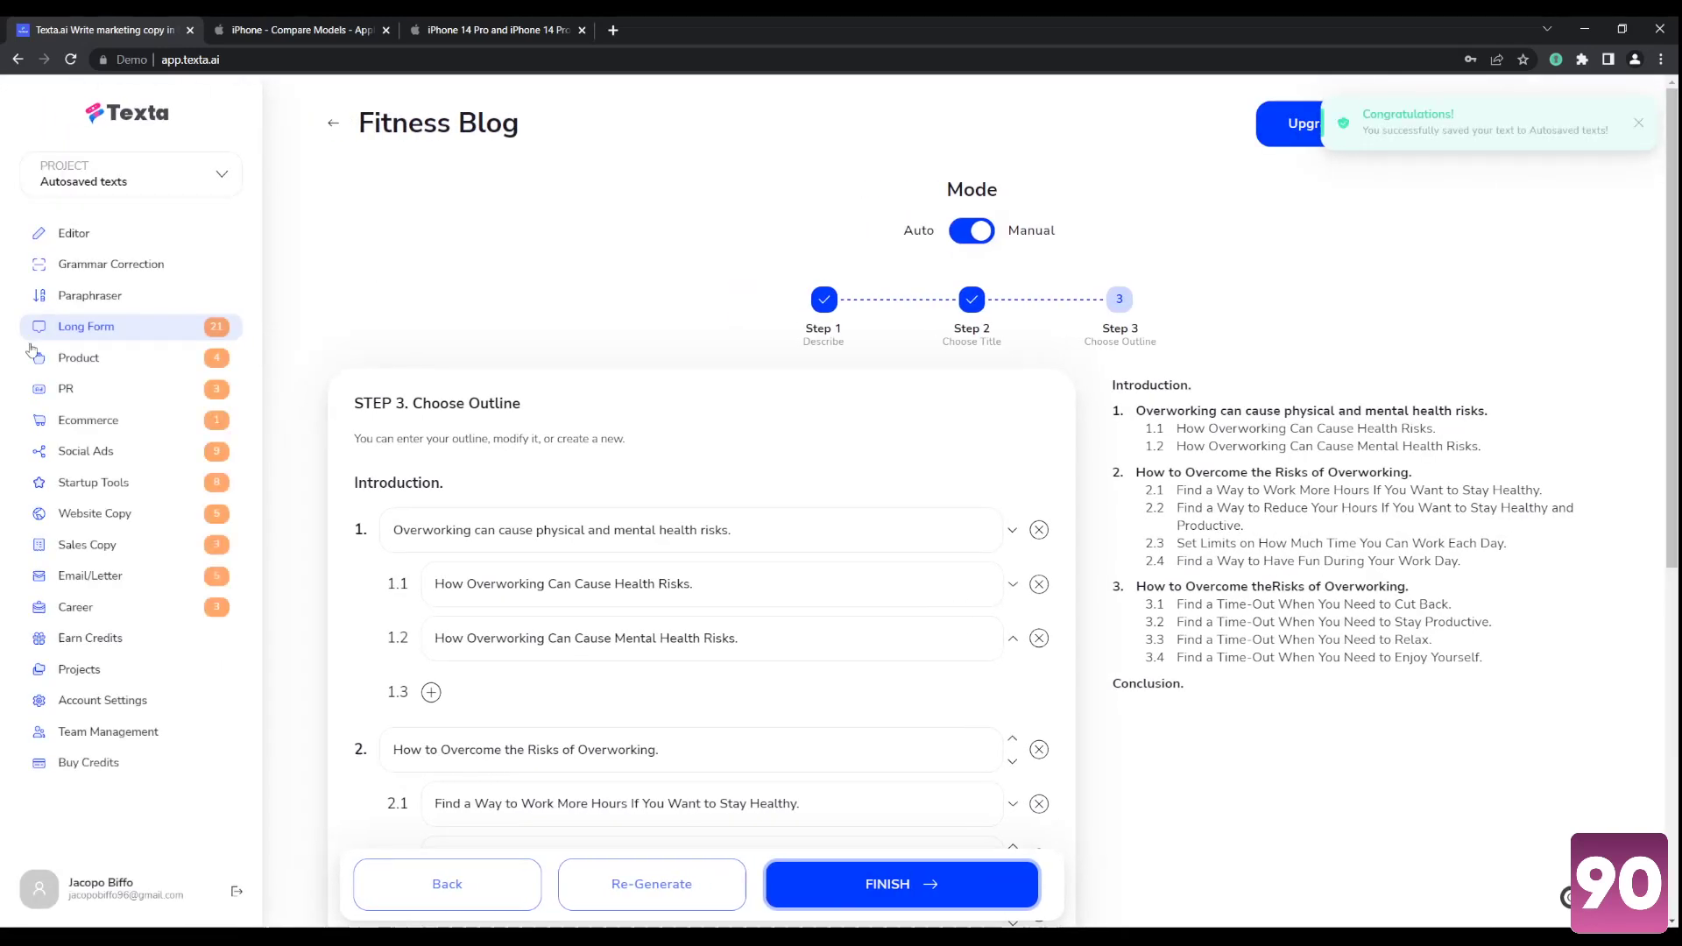
Browse the Product, PR and Ecommerce templates, then open Amazon Product Description
left_click(114, 362)
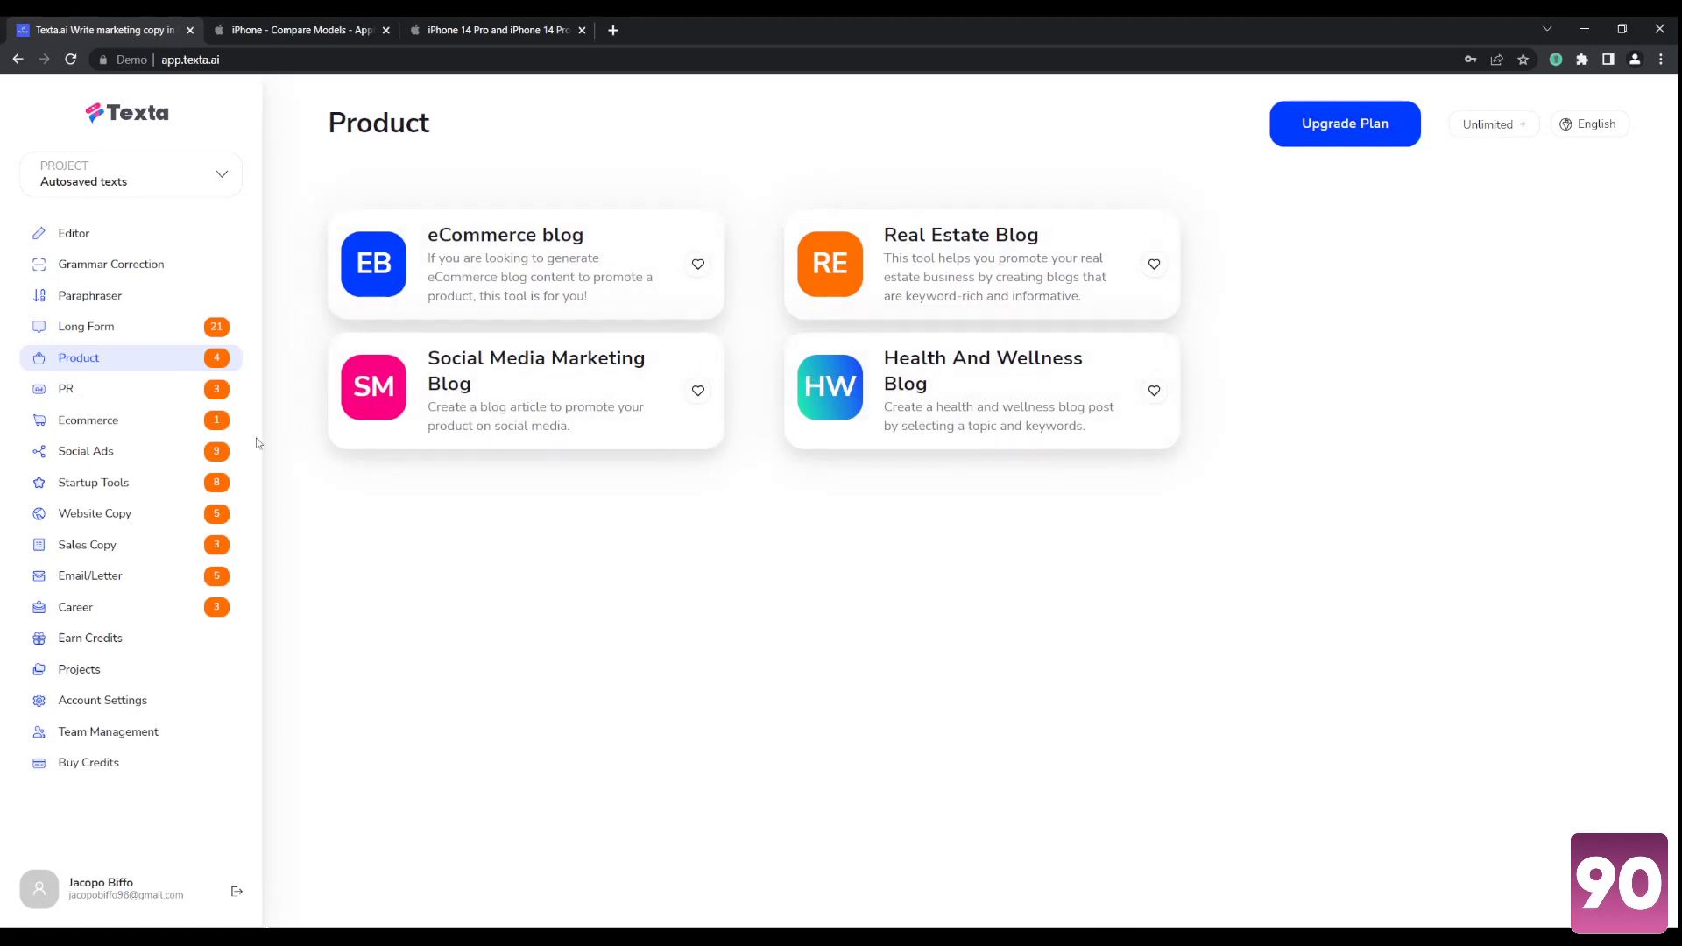
left_click(132, 391)
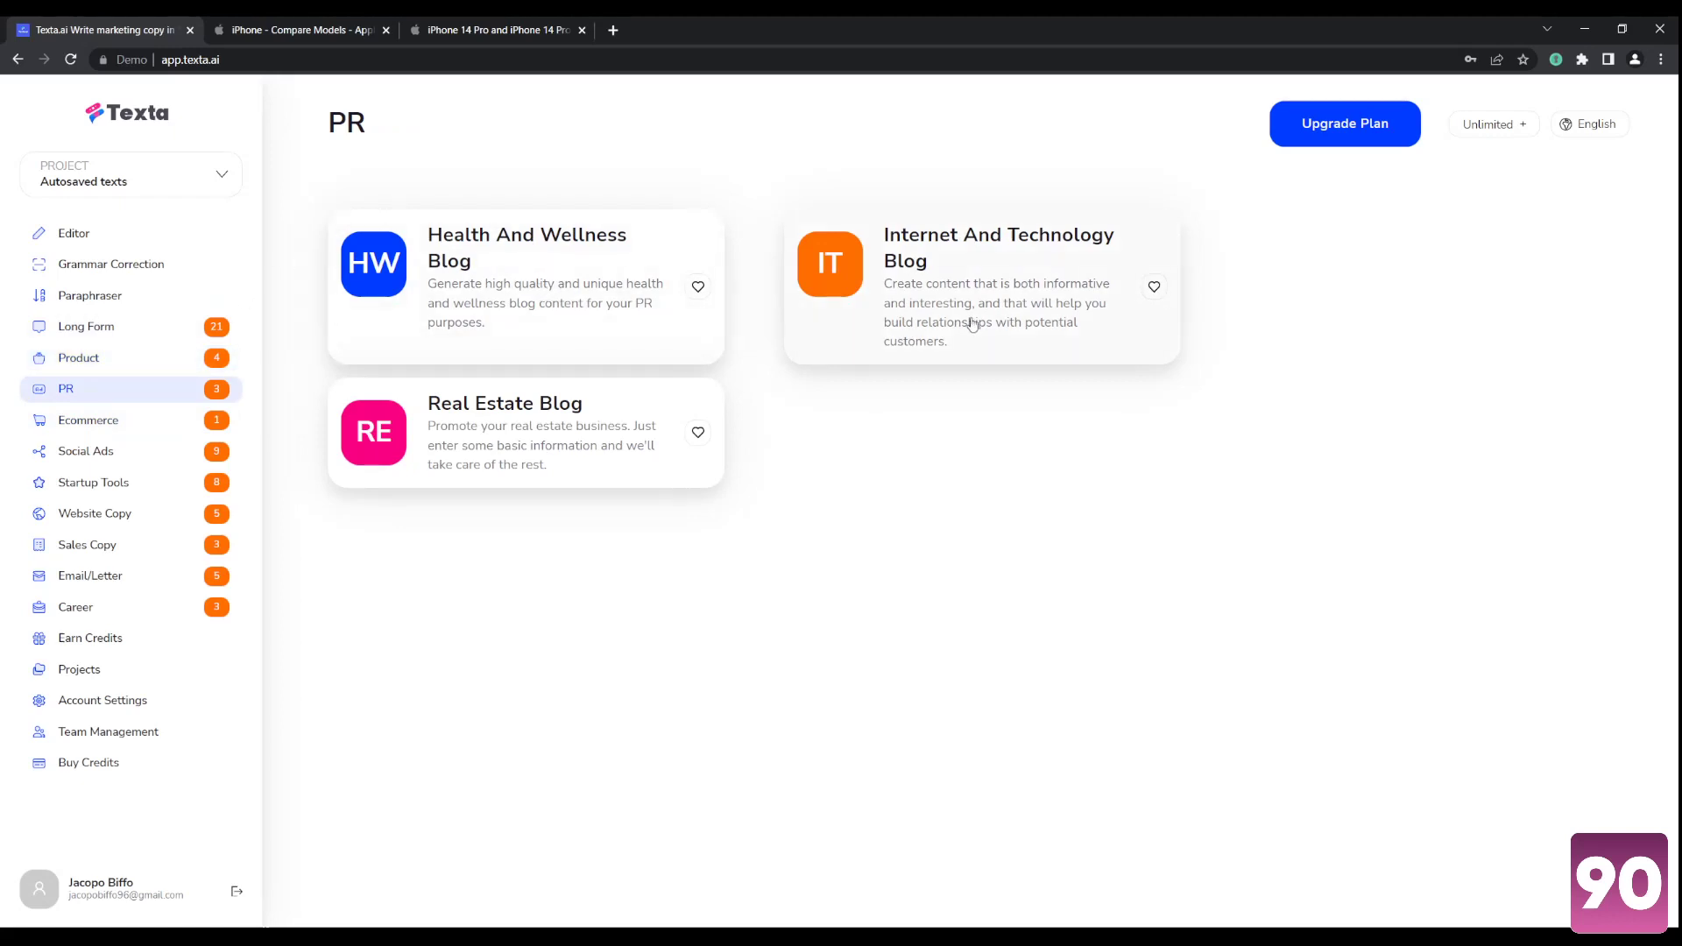
left_click(114, 424)
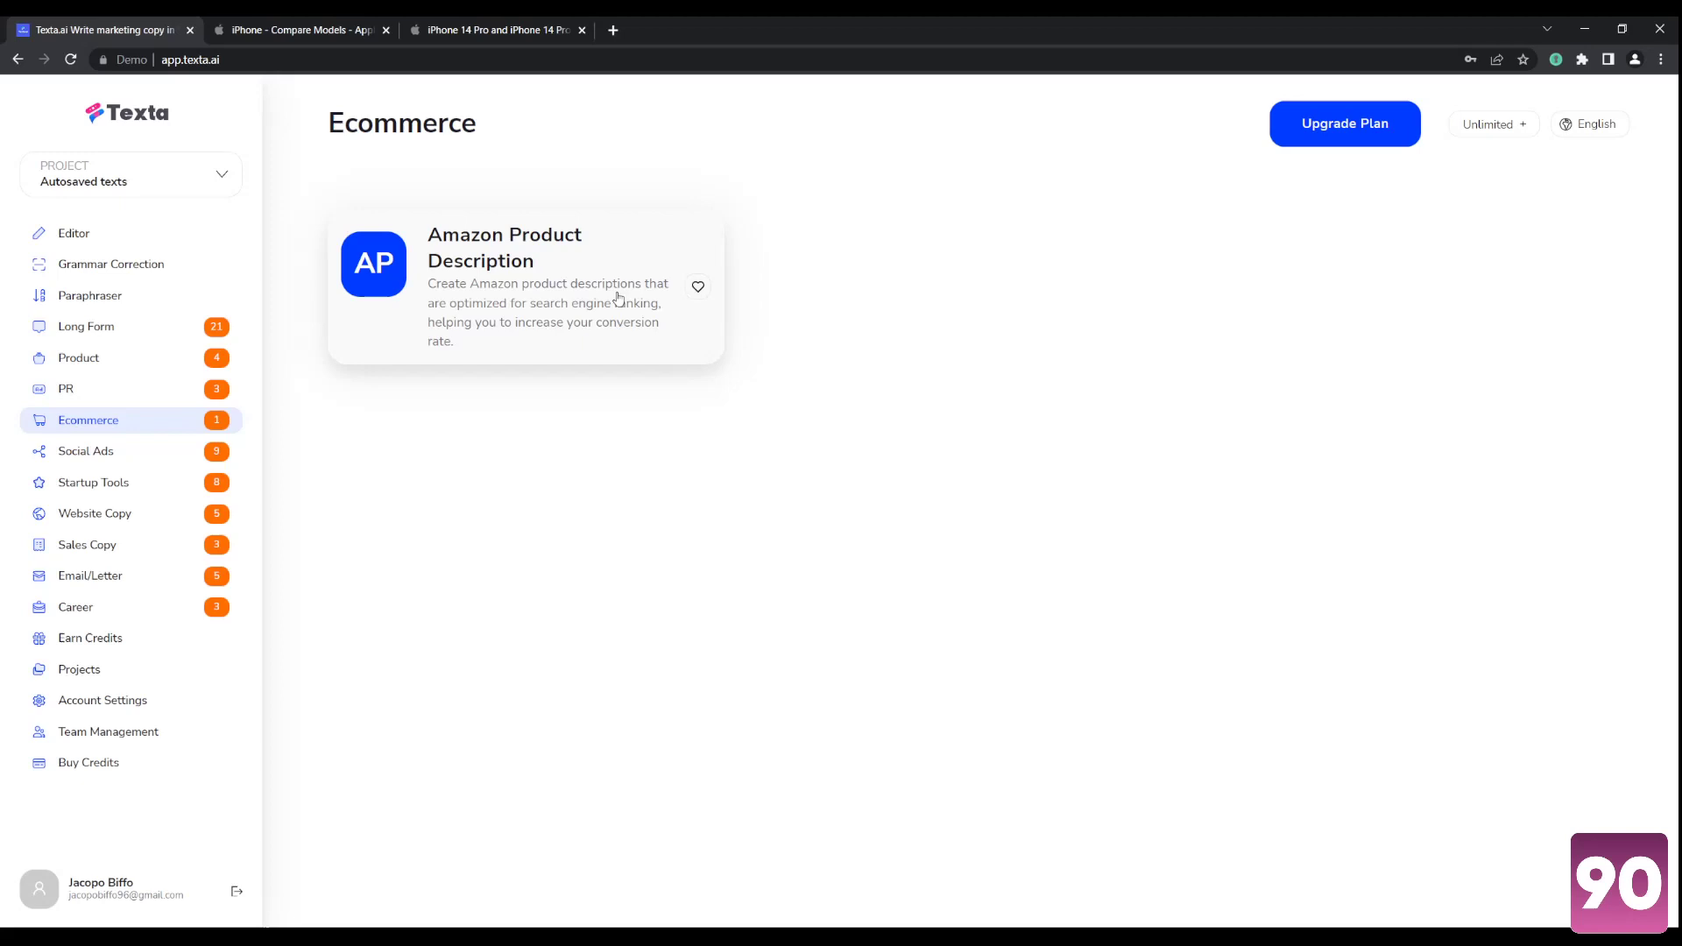
left_click(551, 259)
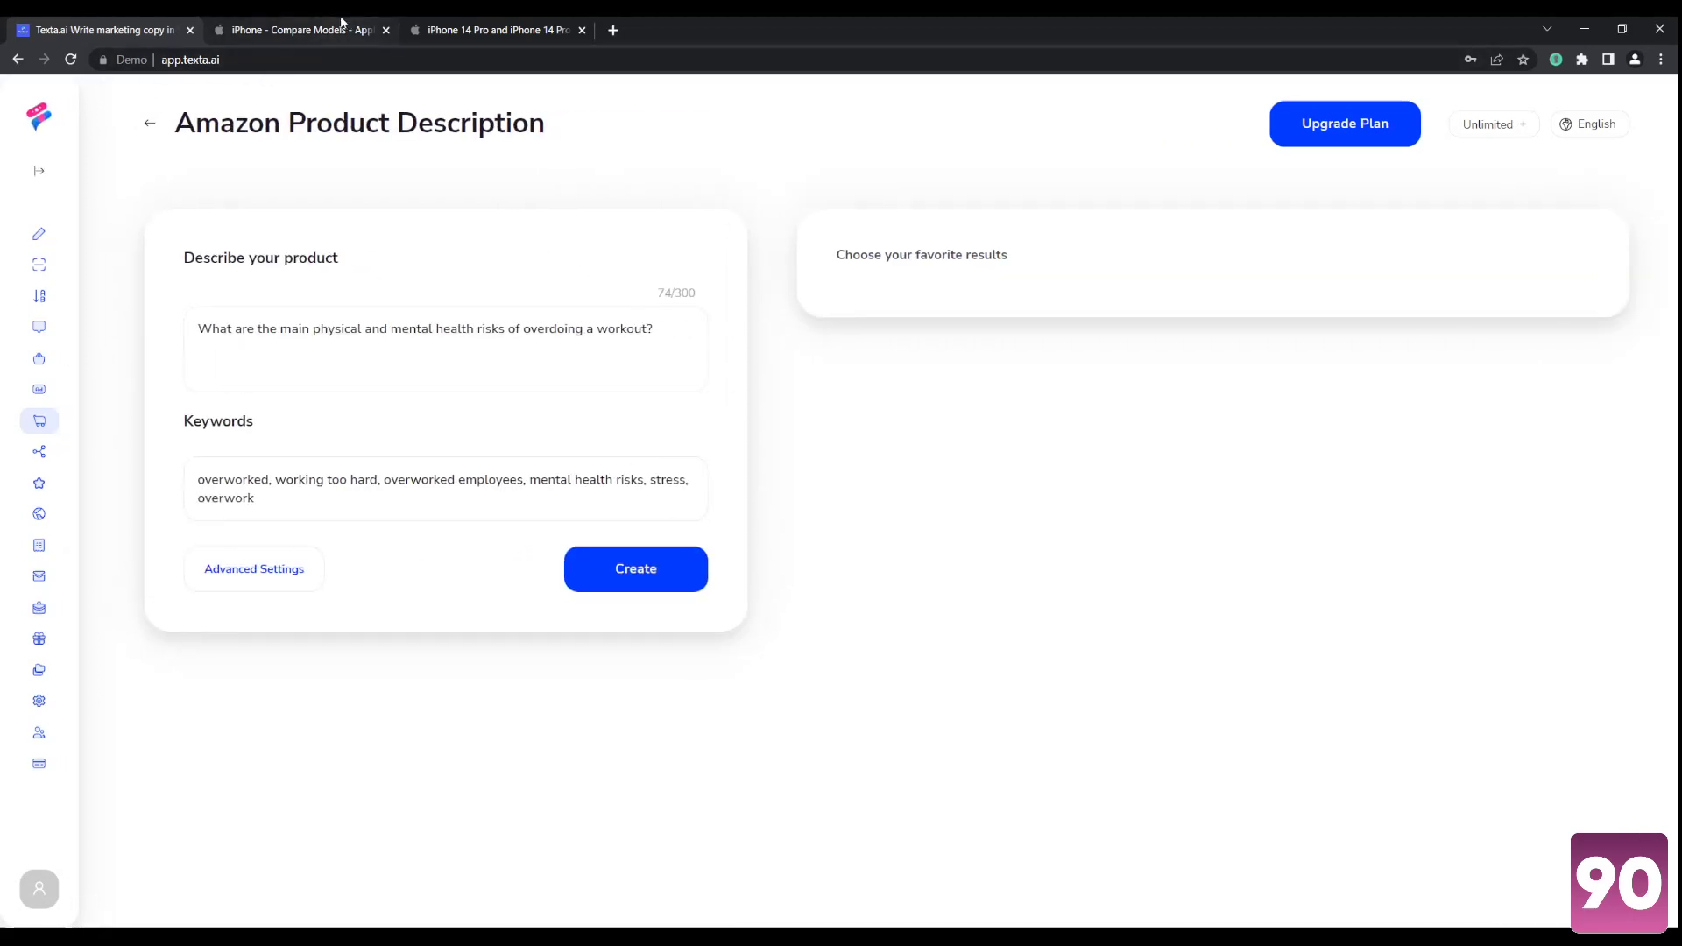
Copy the iPhone 14 Pro camera features from Apple's Compare Models page and return to Texta.ai
left_click(341, 27)
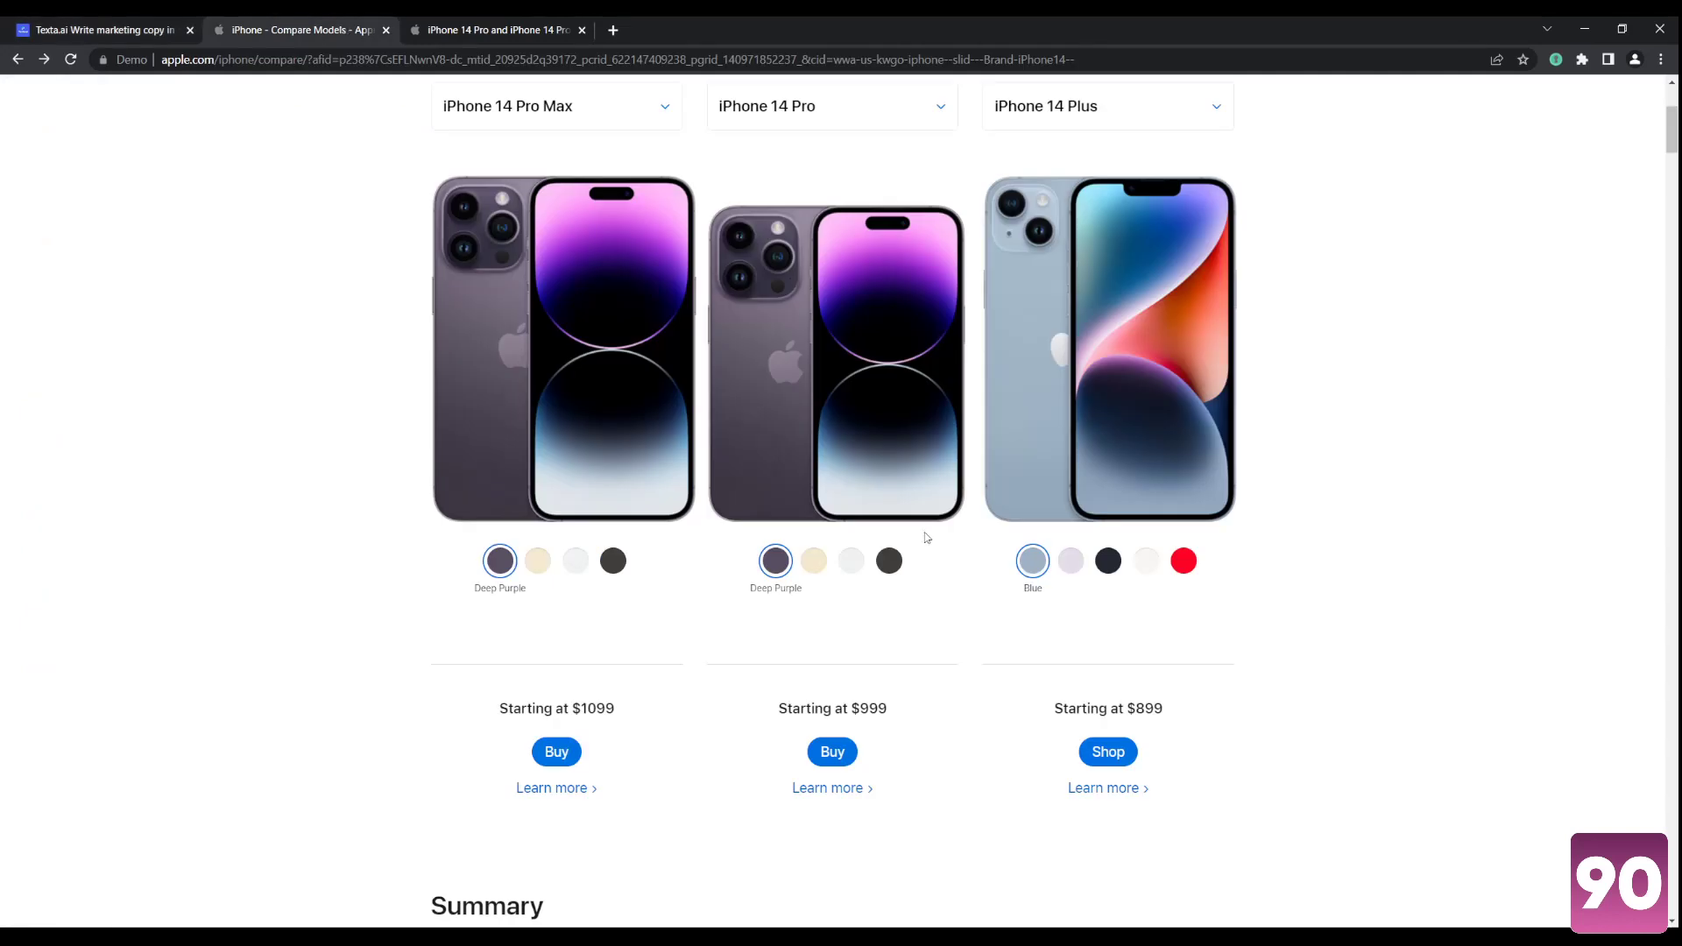
scroll(924, 543, "down", 10)
scroll(919, 549, "down", 2)
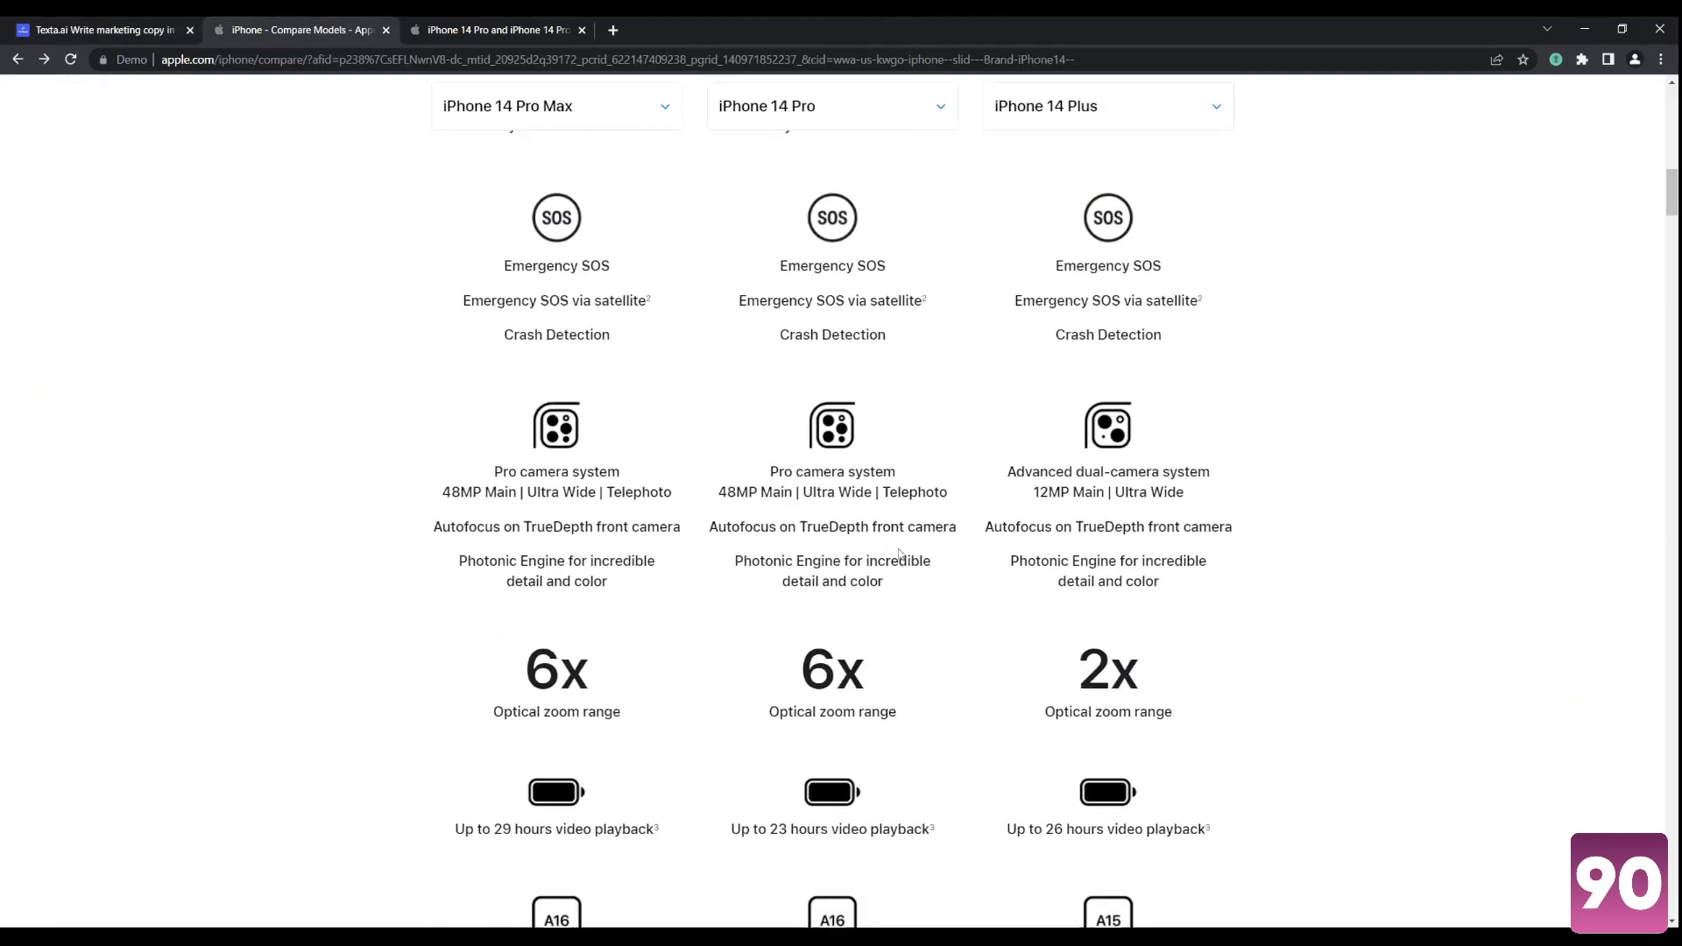
left_click_drag(920, 588, 746, 491)
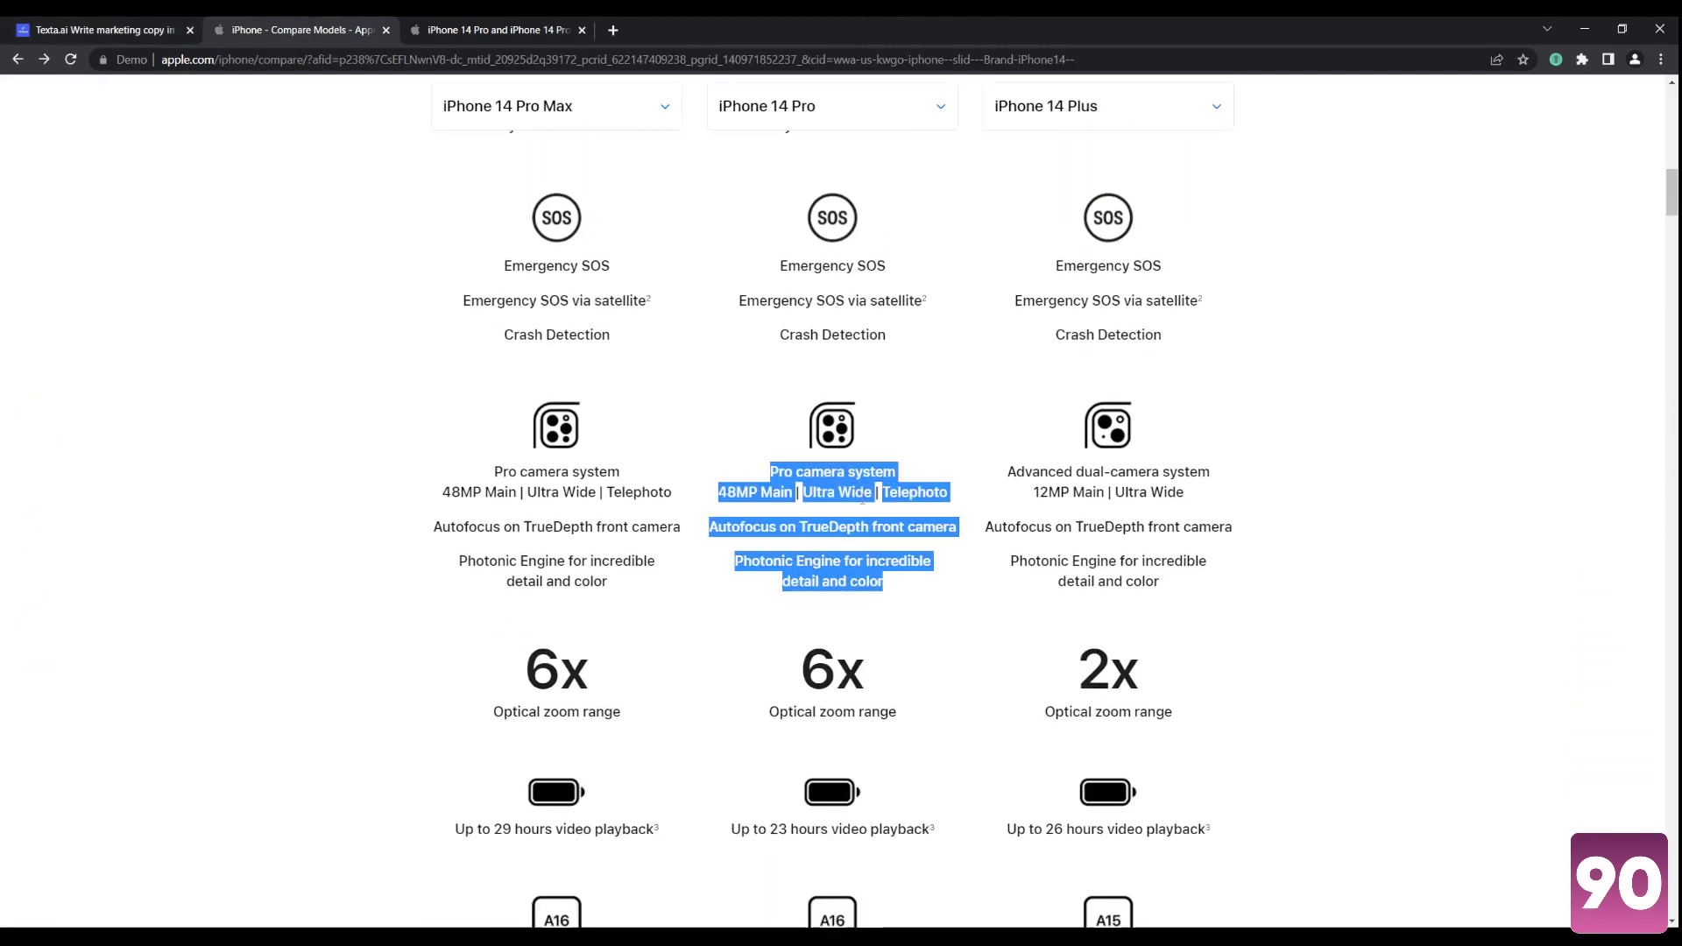
left_click(749, 488)
scroll(861, 324, "up", 15)
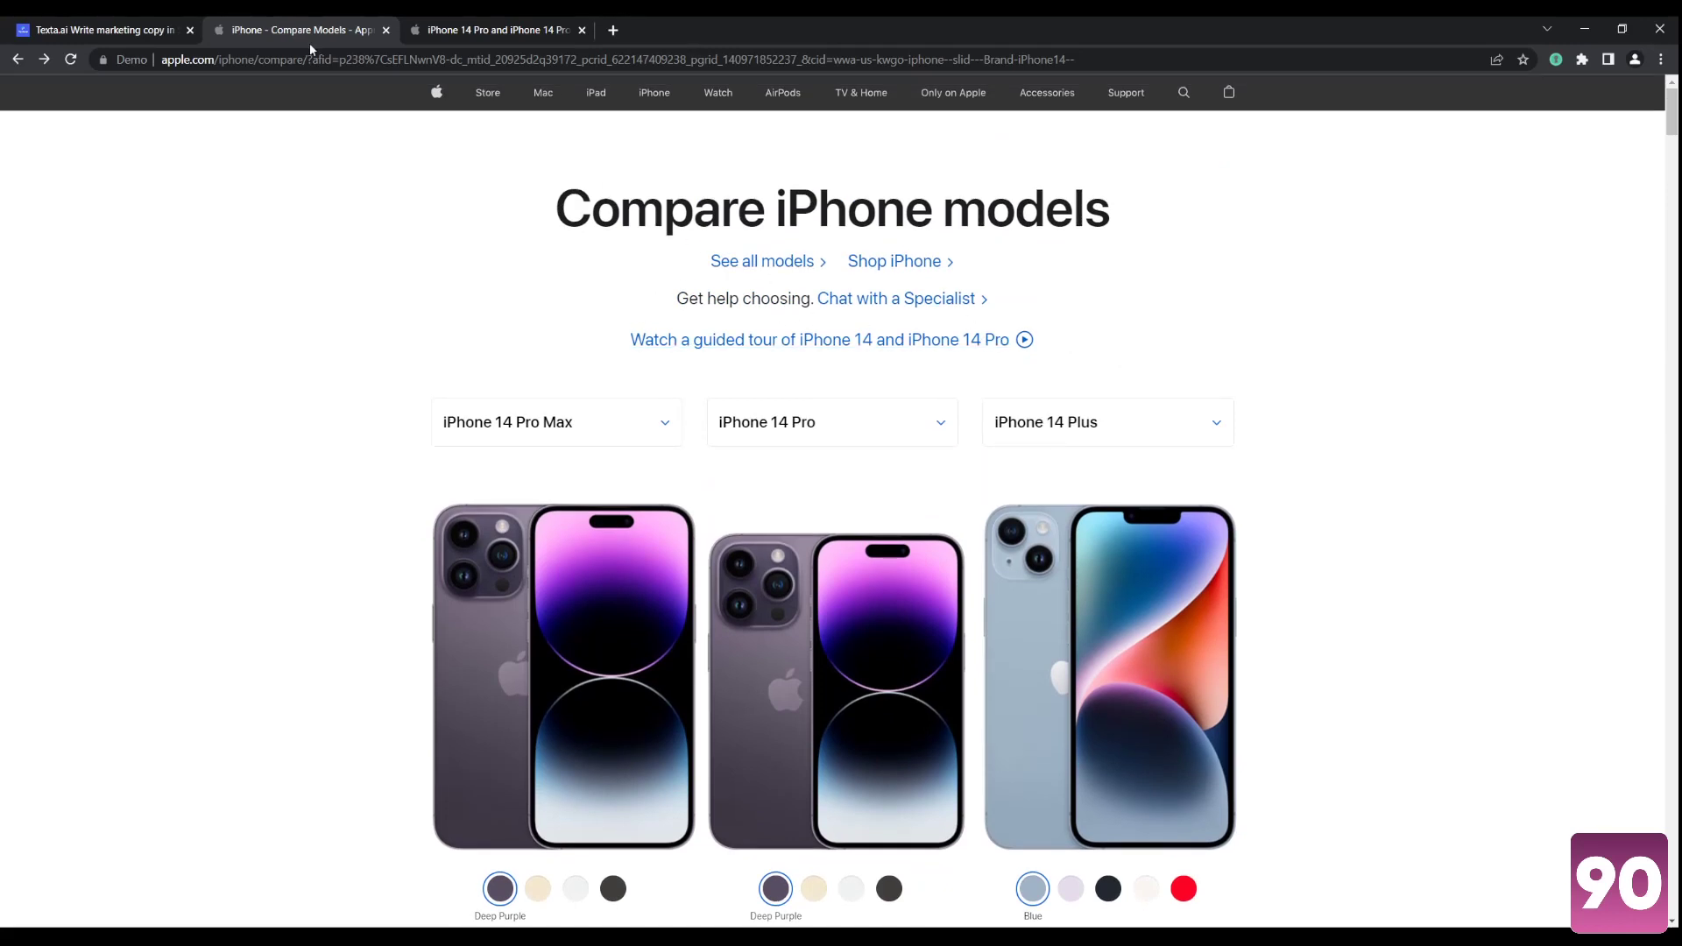
left_click(143, 29)
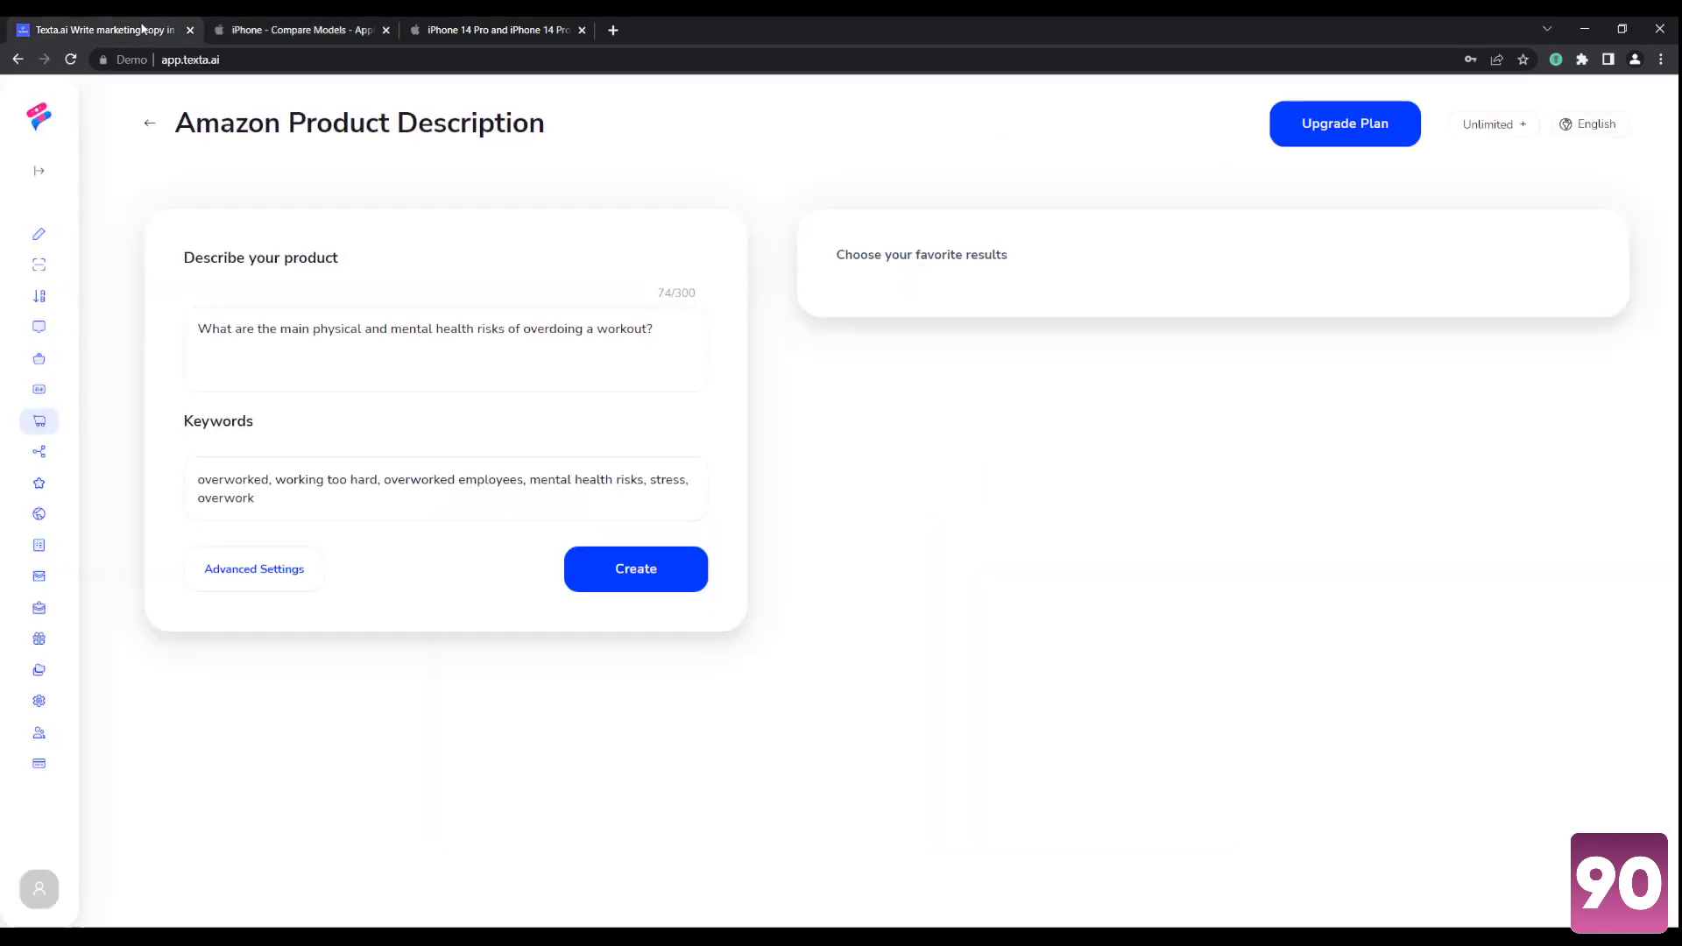
Paste the camera features as the description, set keyword 'Iphone 14 Pro', and create the listing
left_click(526, 372)
key("ctrl+a")
type("Pro camera system 48MP Main Ultra Wide Telephoto Autofocus on TrueDepth front camera Photonic Engine for incredible detail and color")
scroll(525, 369, "up", 1)
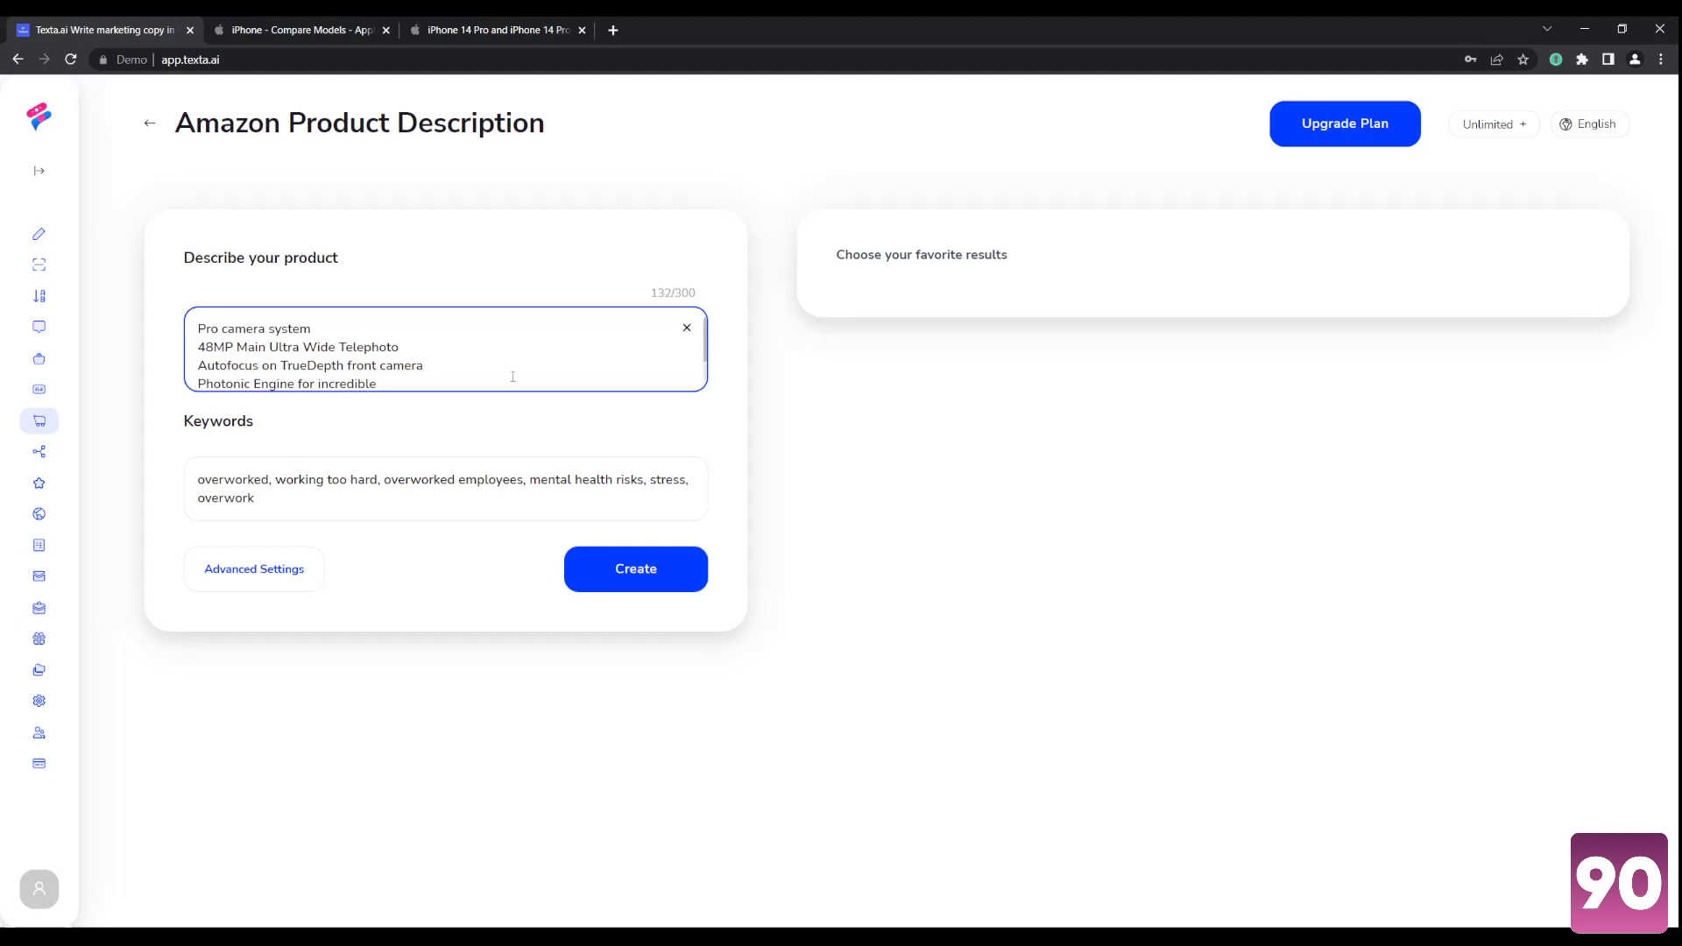
left_click_drag(421, 501, 148, 471)
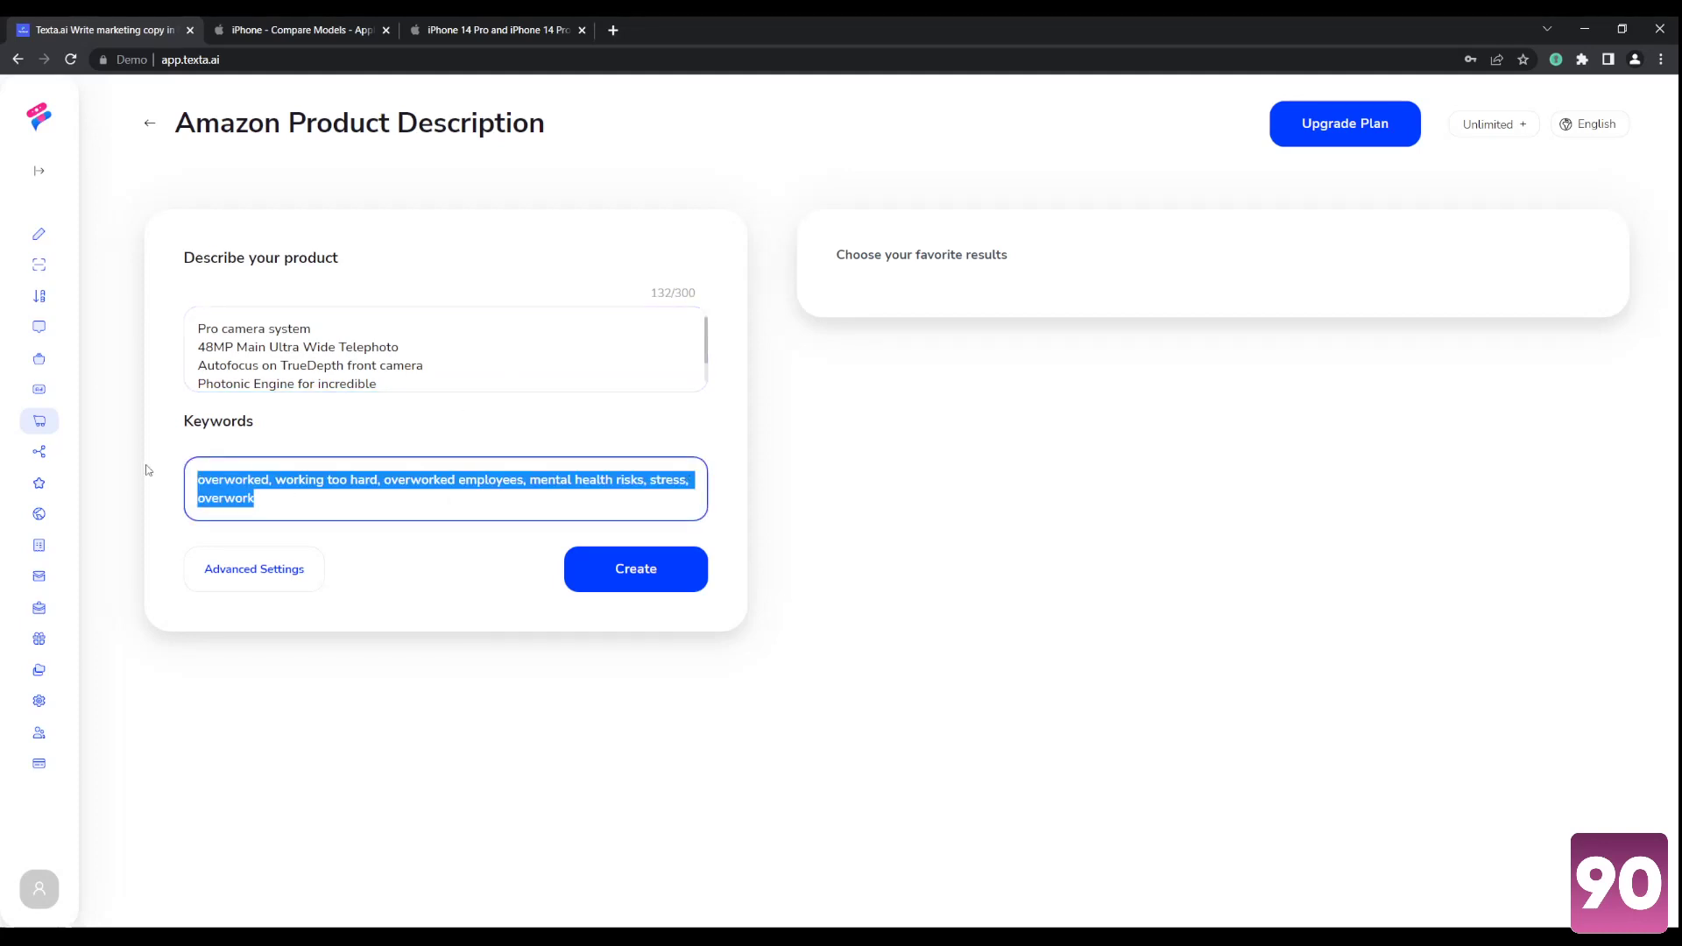
type("Iphone 14 P")
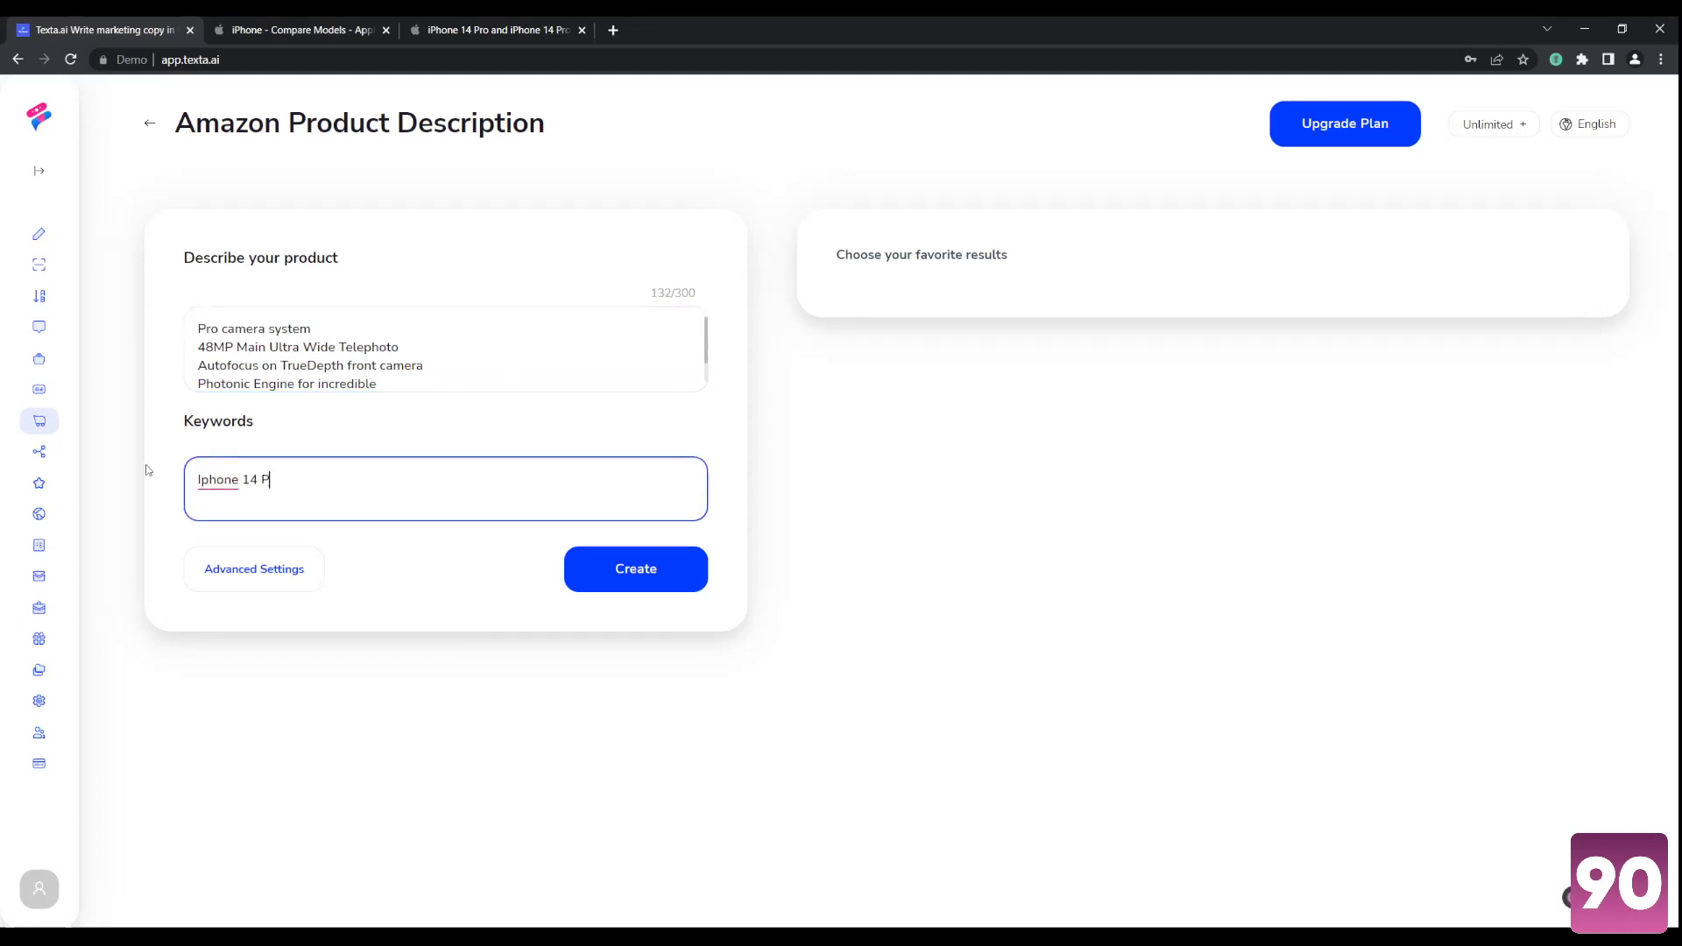
type("ro")
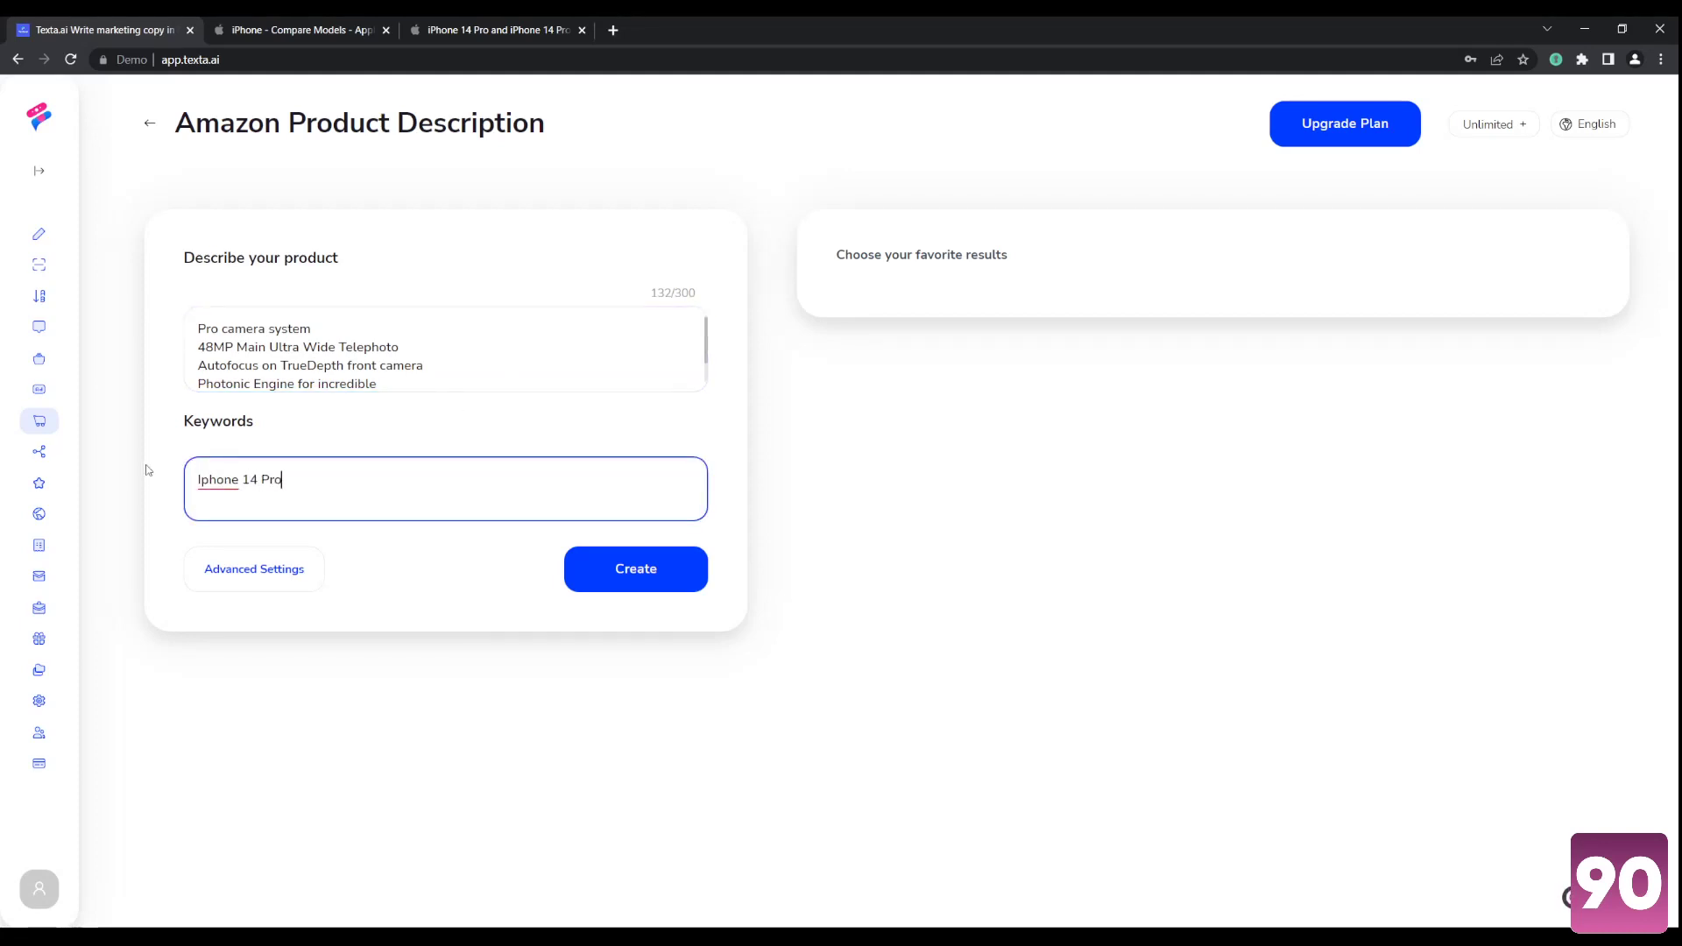
left_click(636, 570)
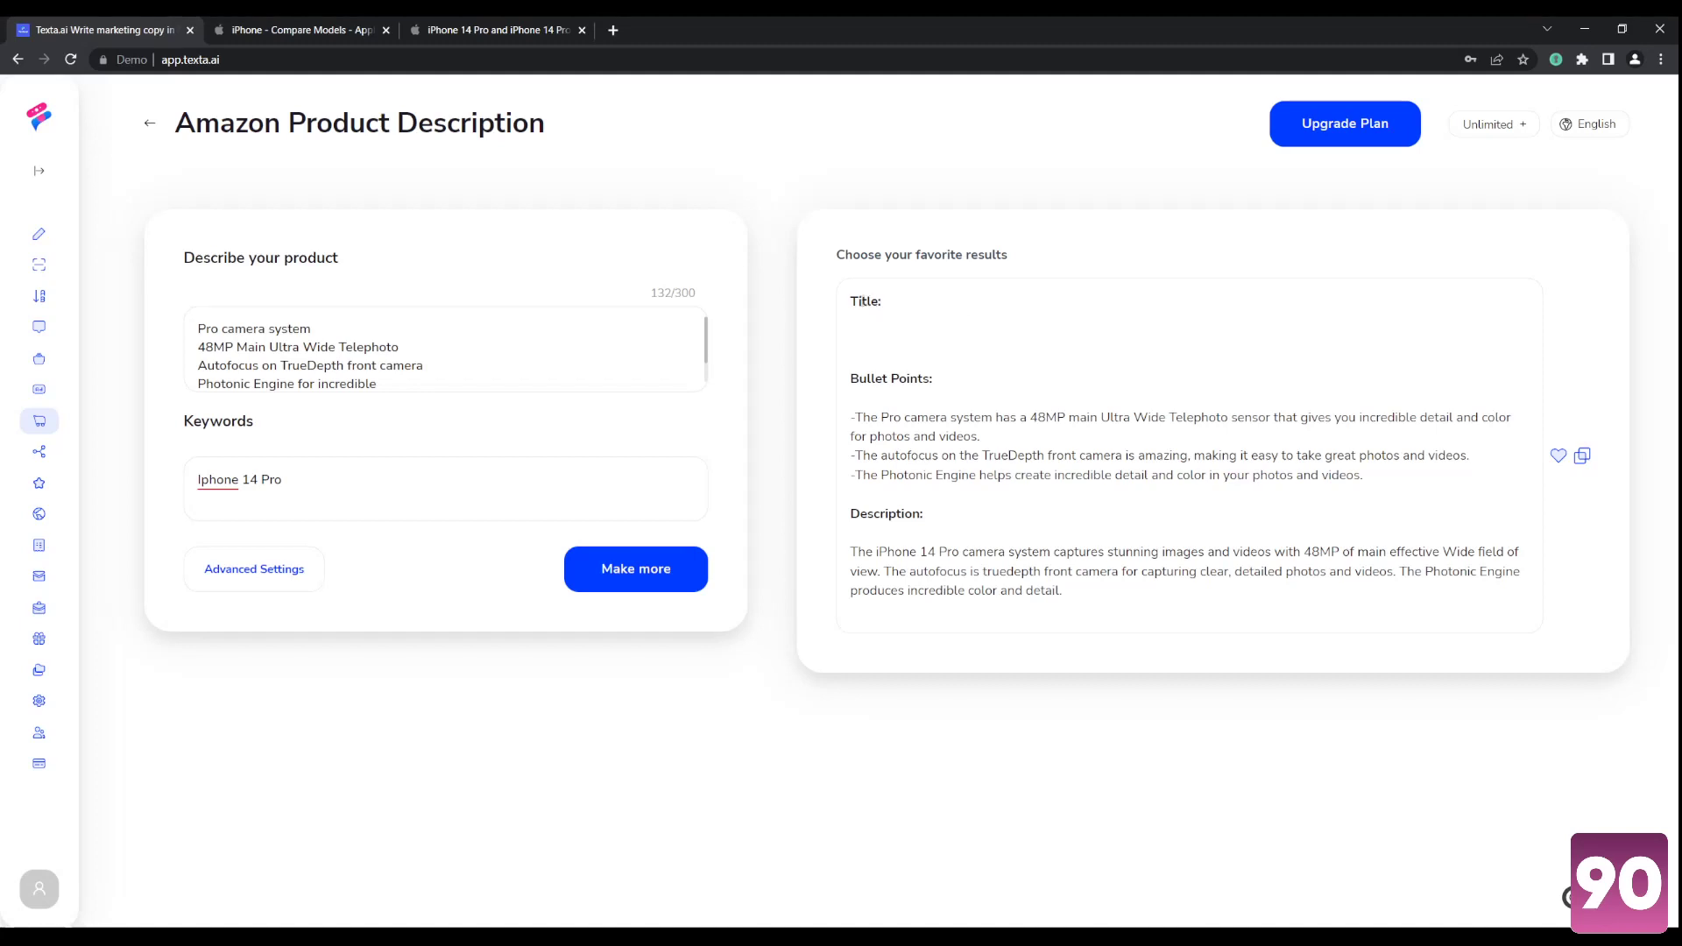
Copy the generated Amazon description and paste it into a new blank editor document
left_click_drag(852, 303, 1131, 585)
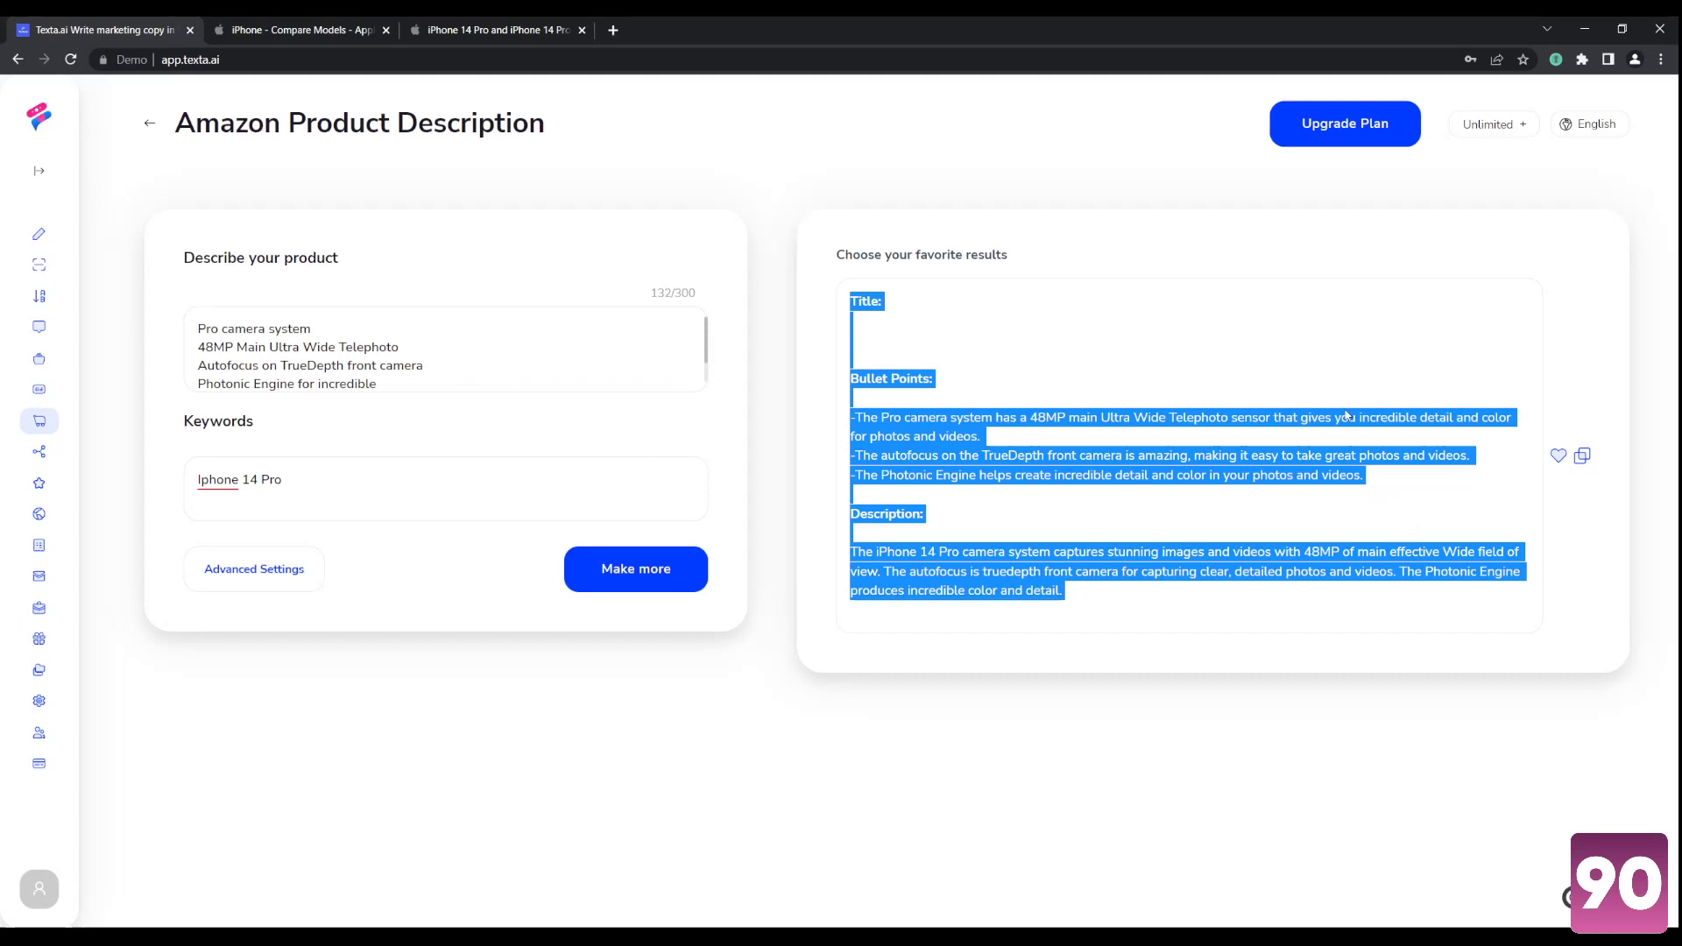
left_click(1582, 457)
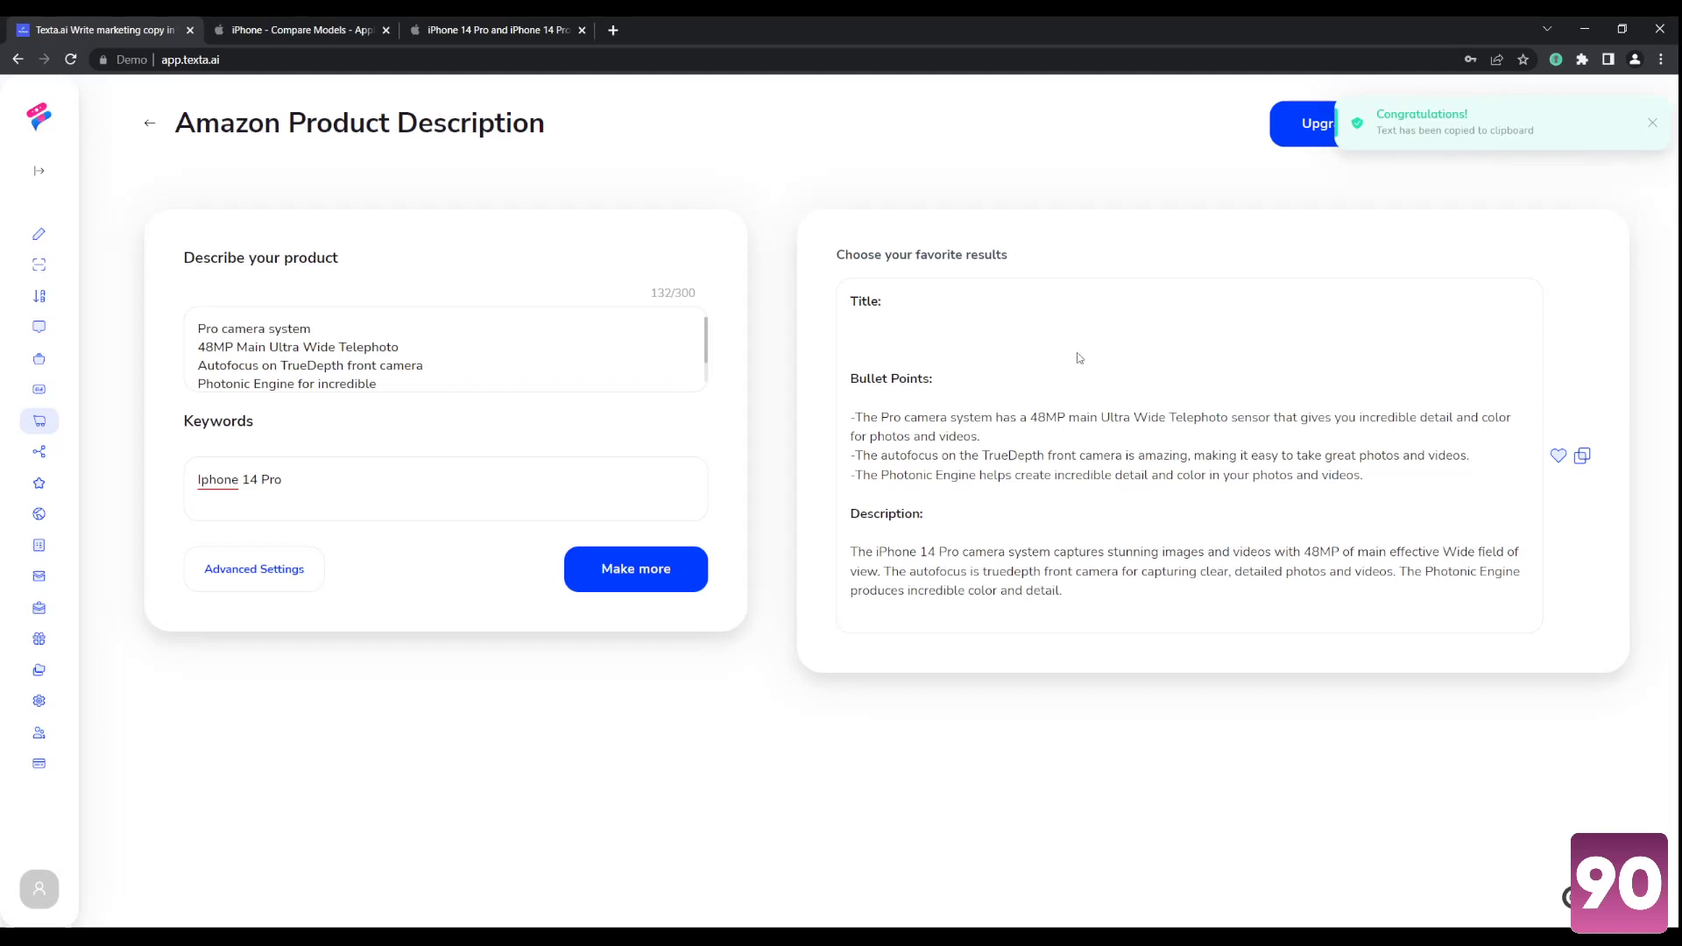
mouse_move(48, 190)
left_click(66, 233)
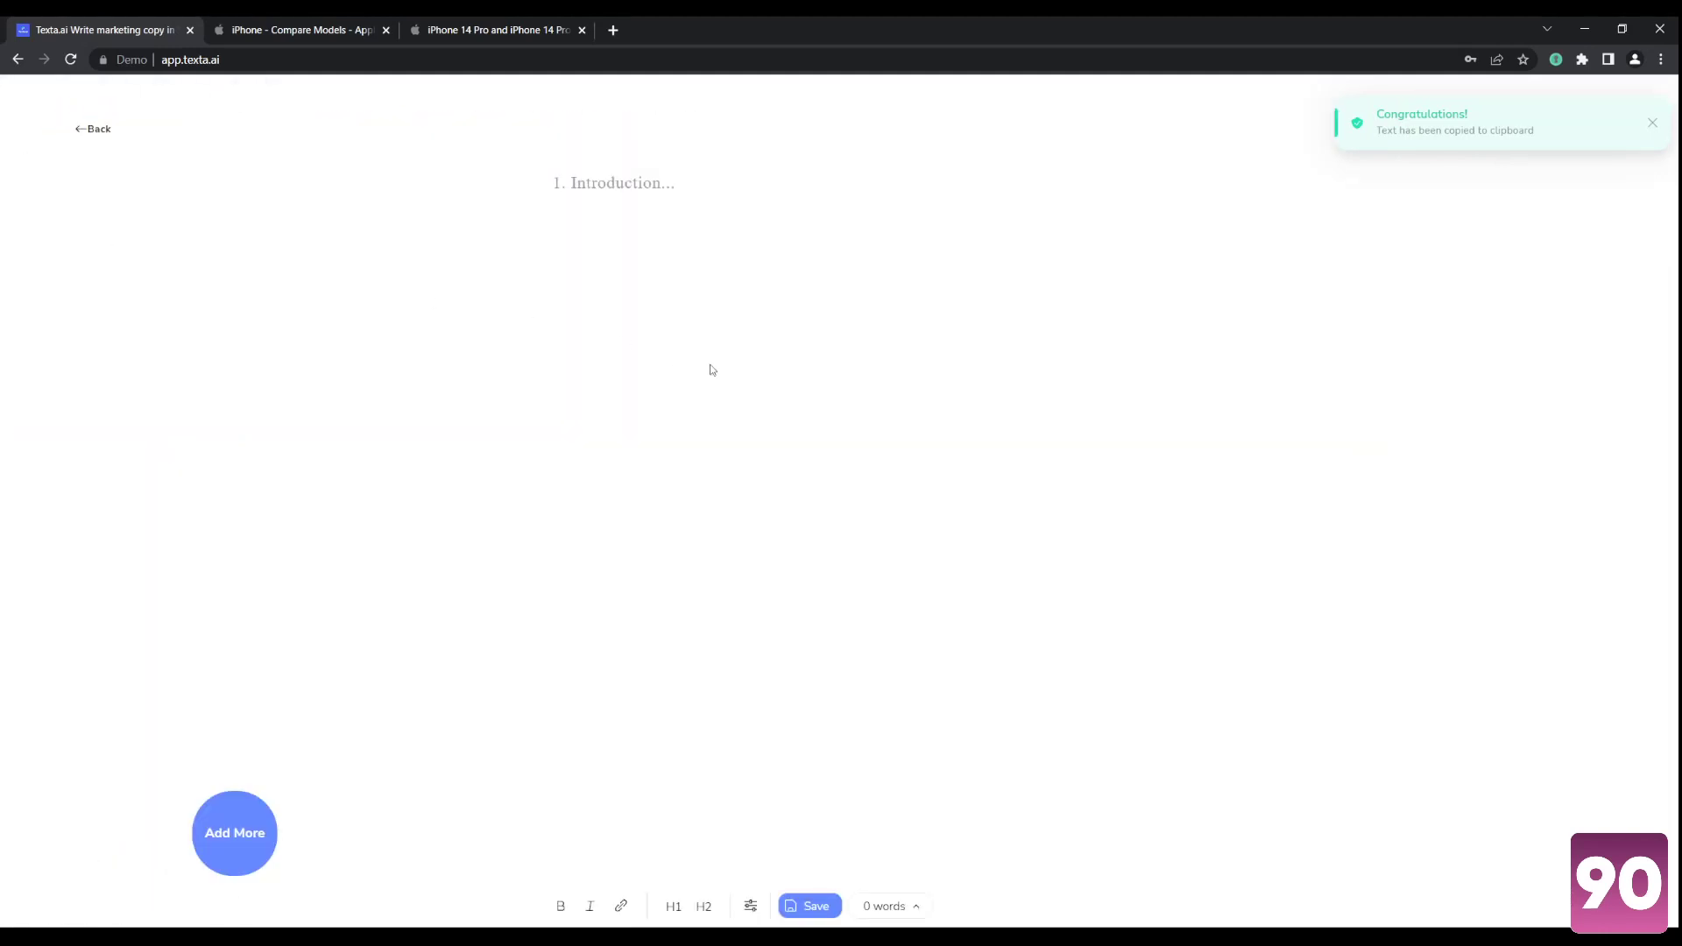
left_click(616, 199)
key("ctrl+v")
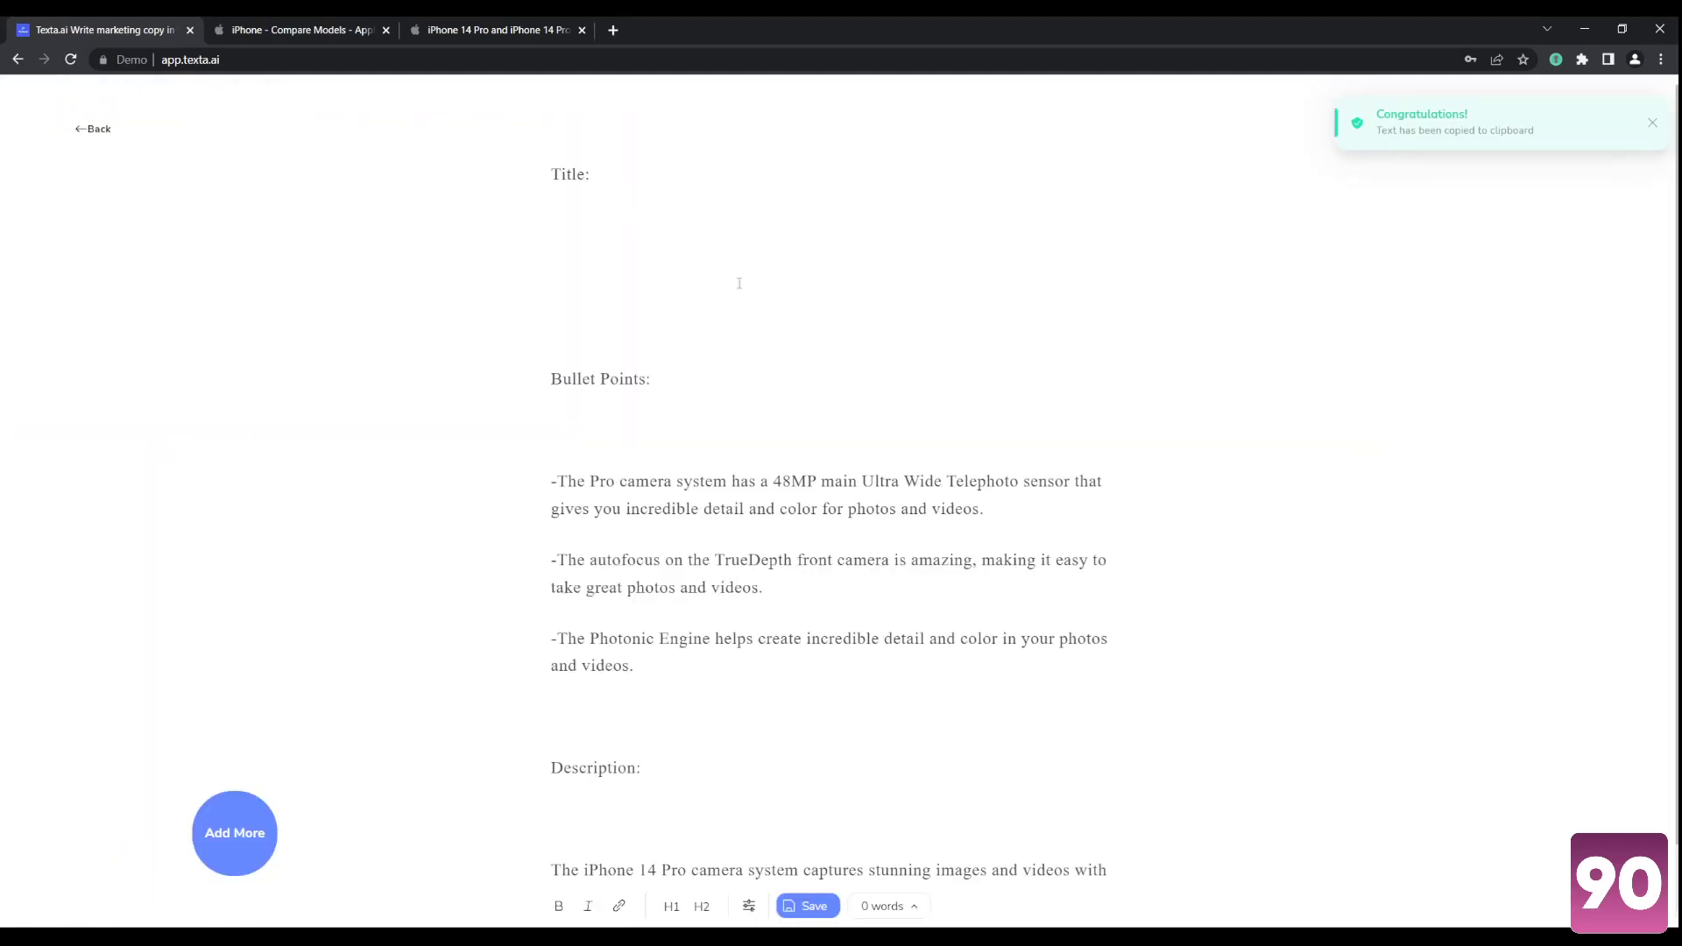
Title the document 'Iphone 14' and return to the writing tools
scroll(688, 729, "up", 1)
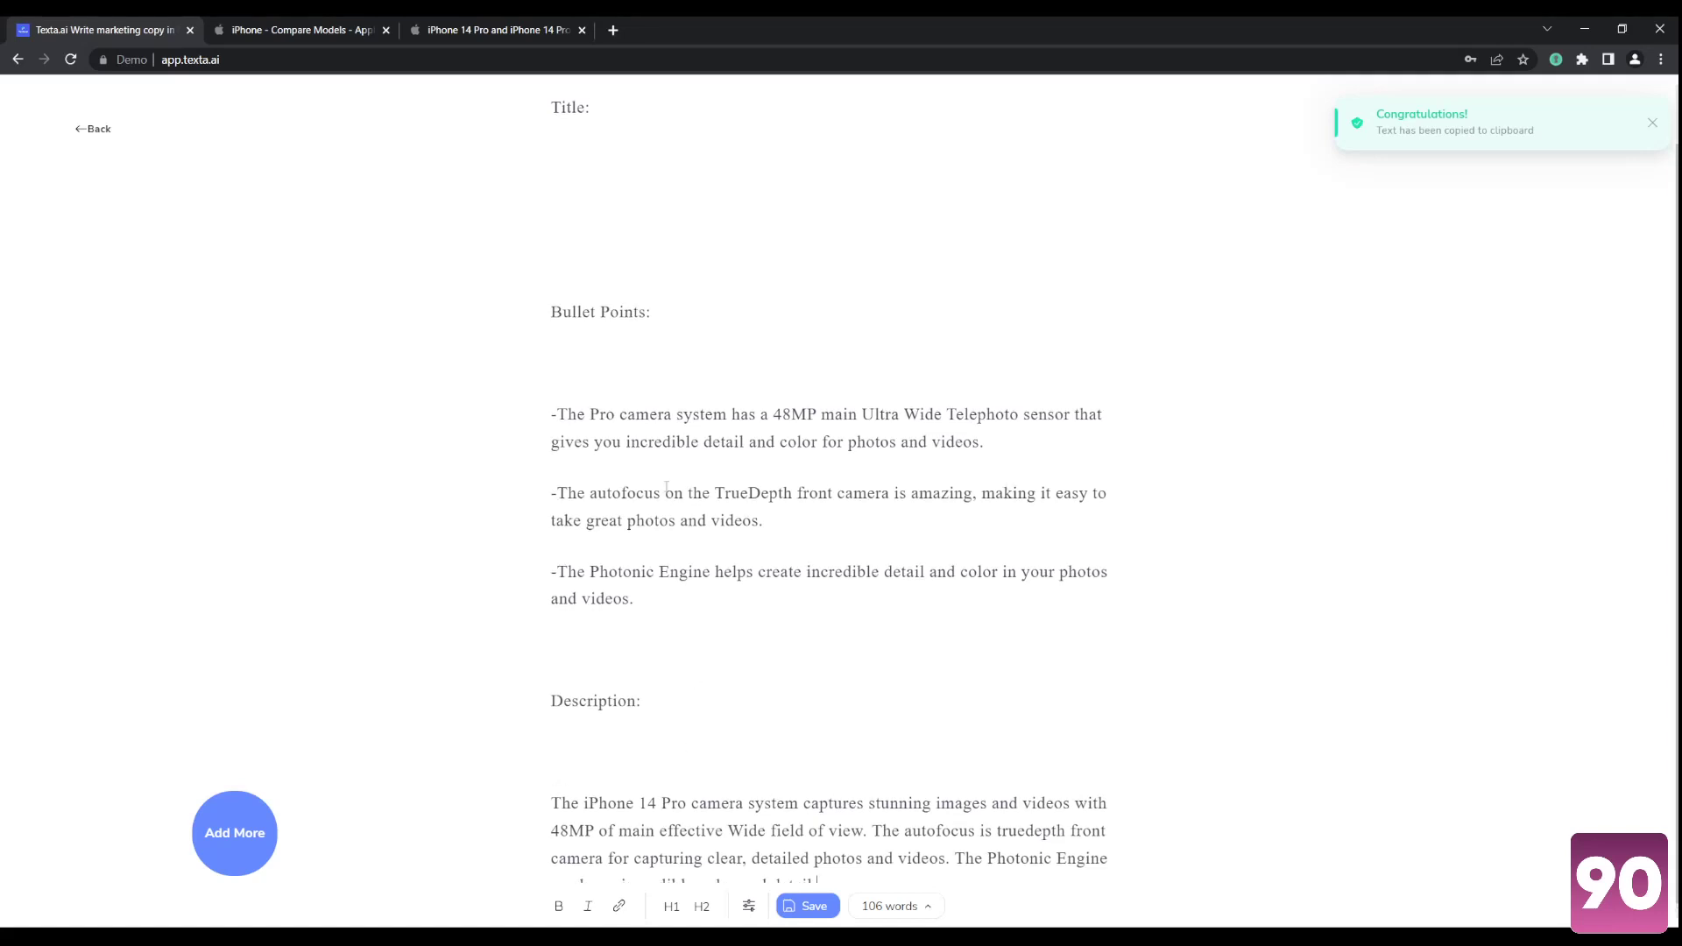
left_click(626, 281)
key("BackSpace")
key("BackSpace")
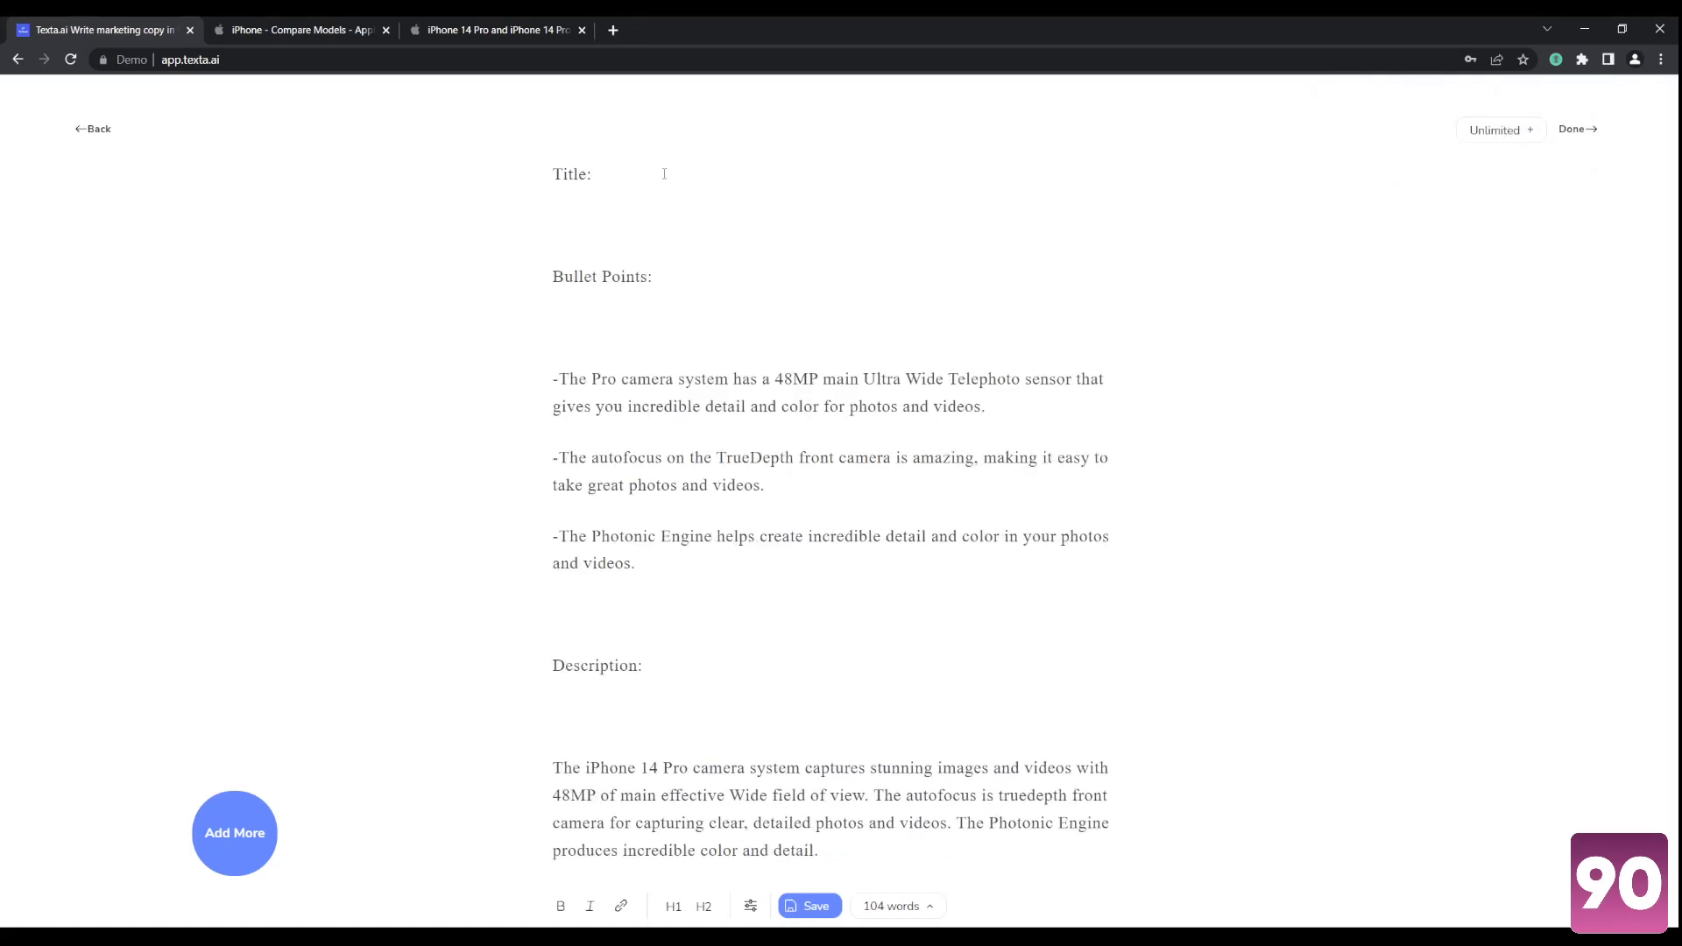
type("Iphone 14")
left_click(96, 139)
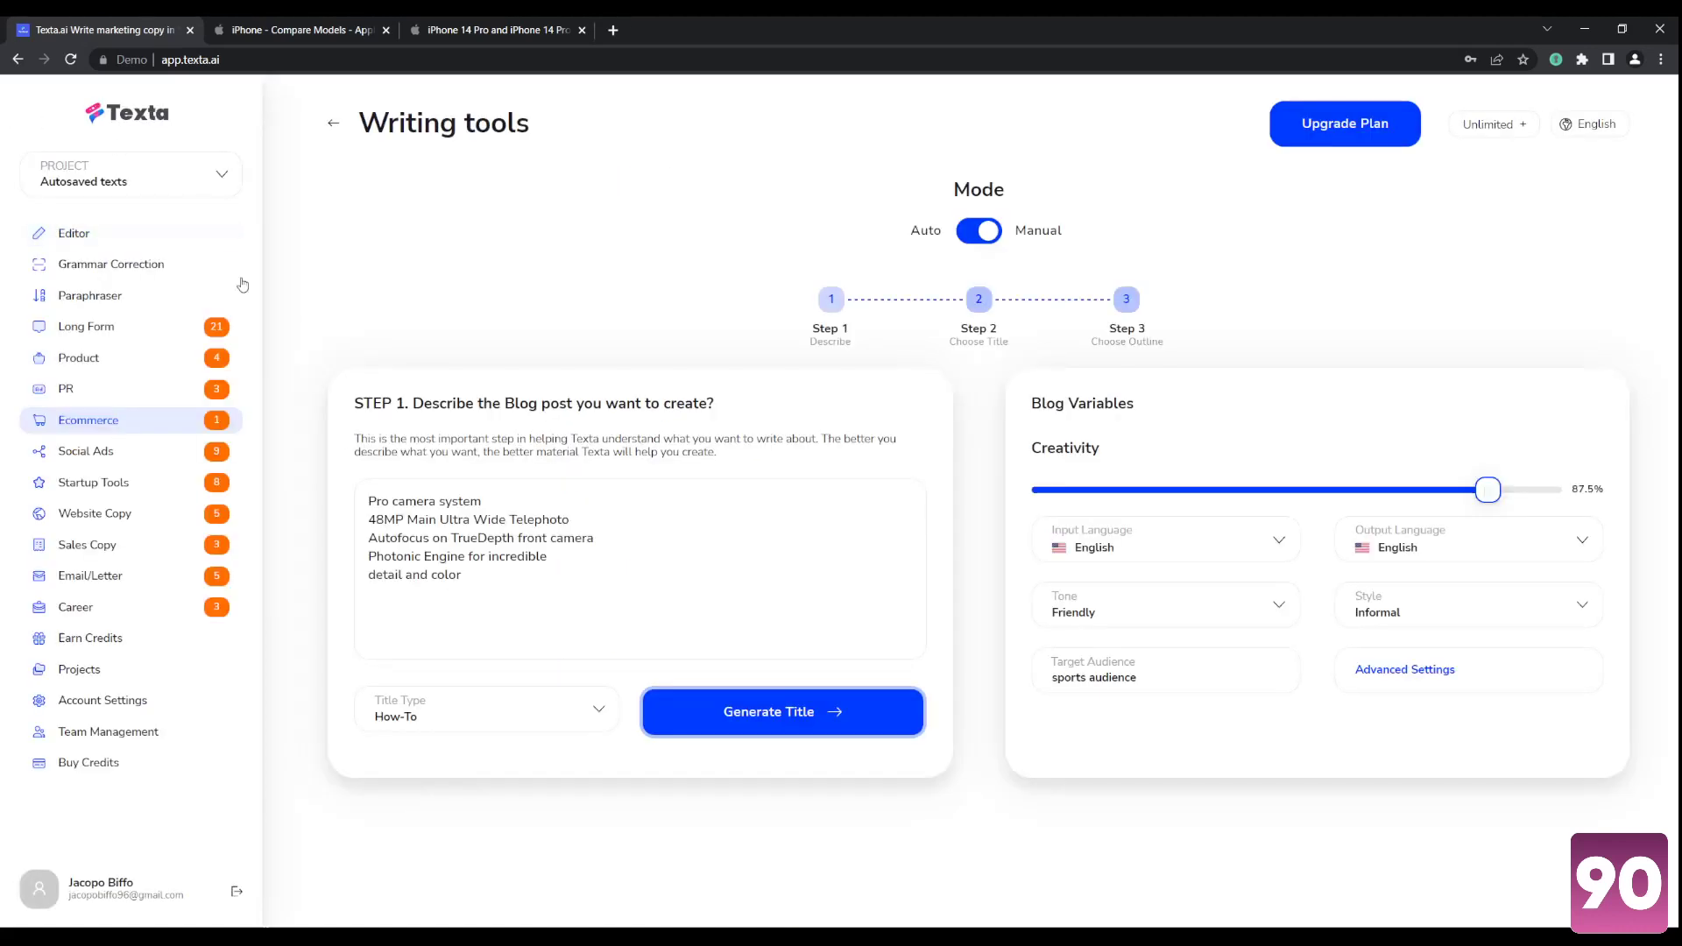
Open Social Ads' Facebook Product Description tool and set the product name to 'Iphone 14 Pro'
left_click(115, 457)
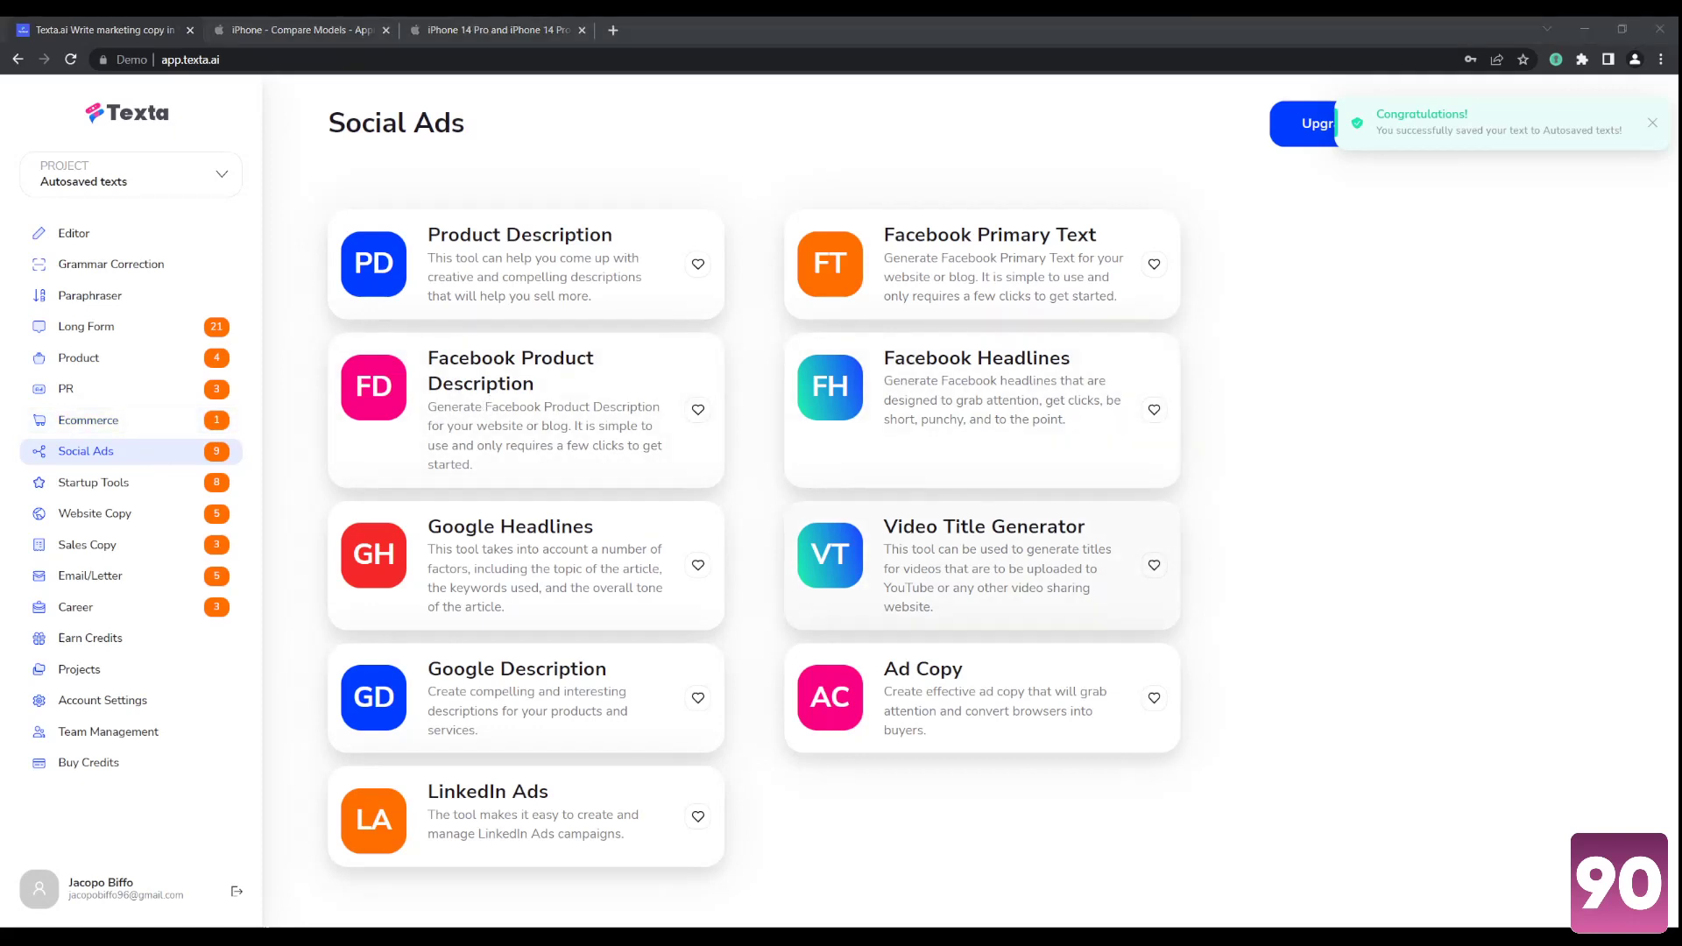
left_click(874, 833)
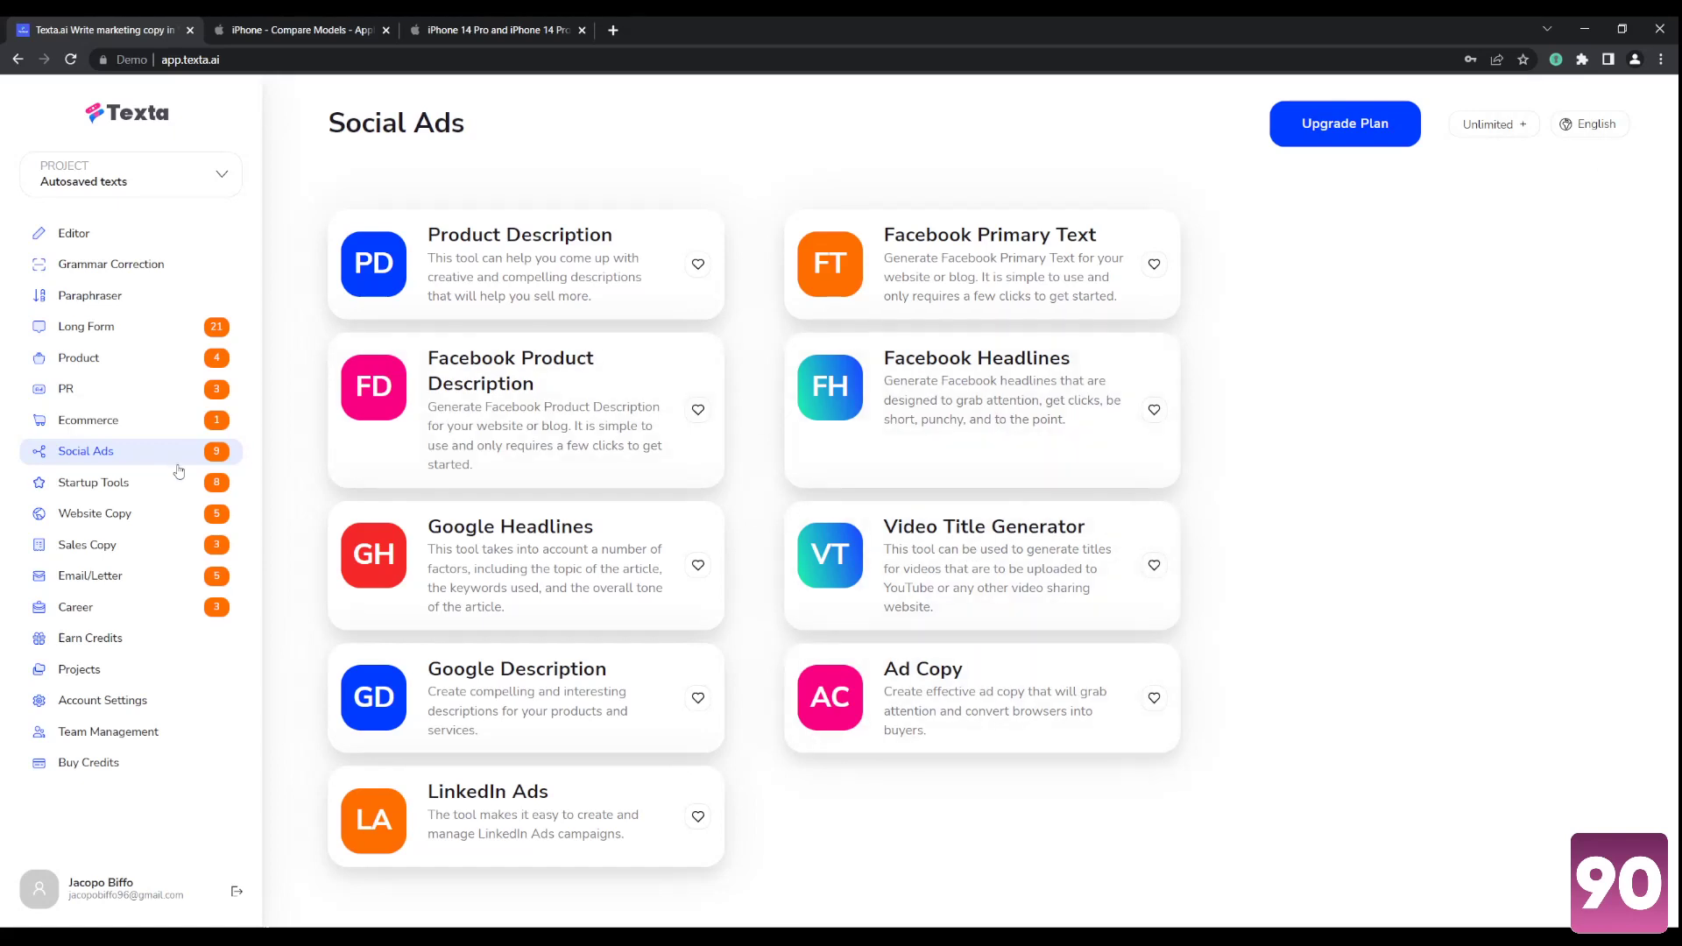
left_click(557, 418)
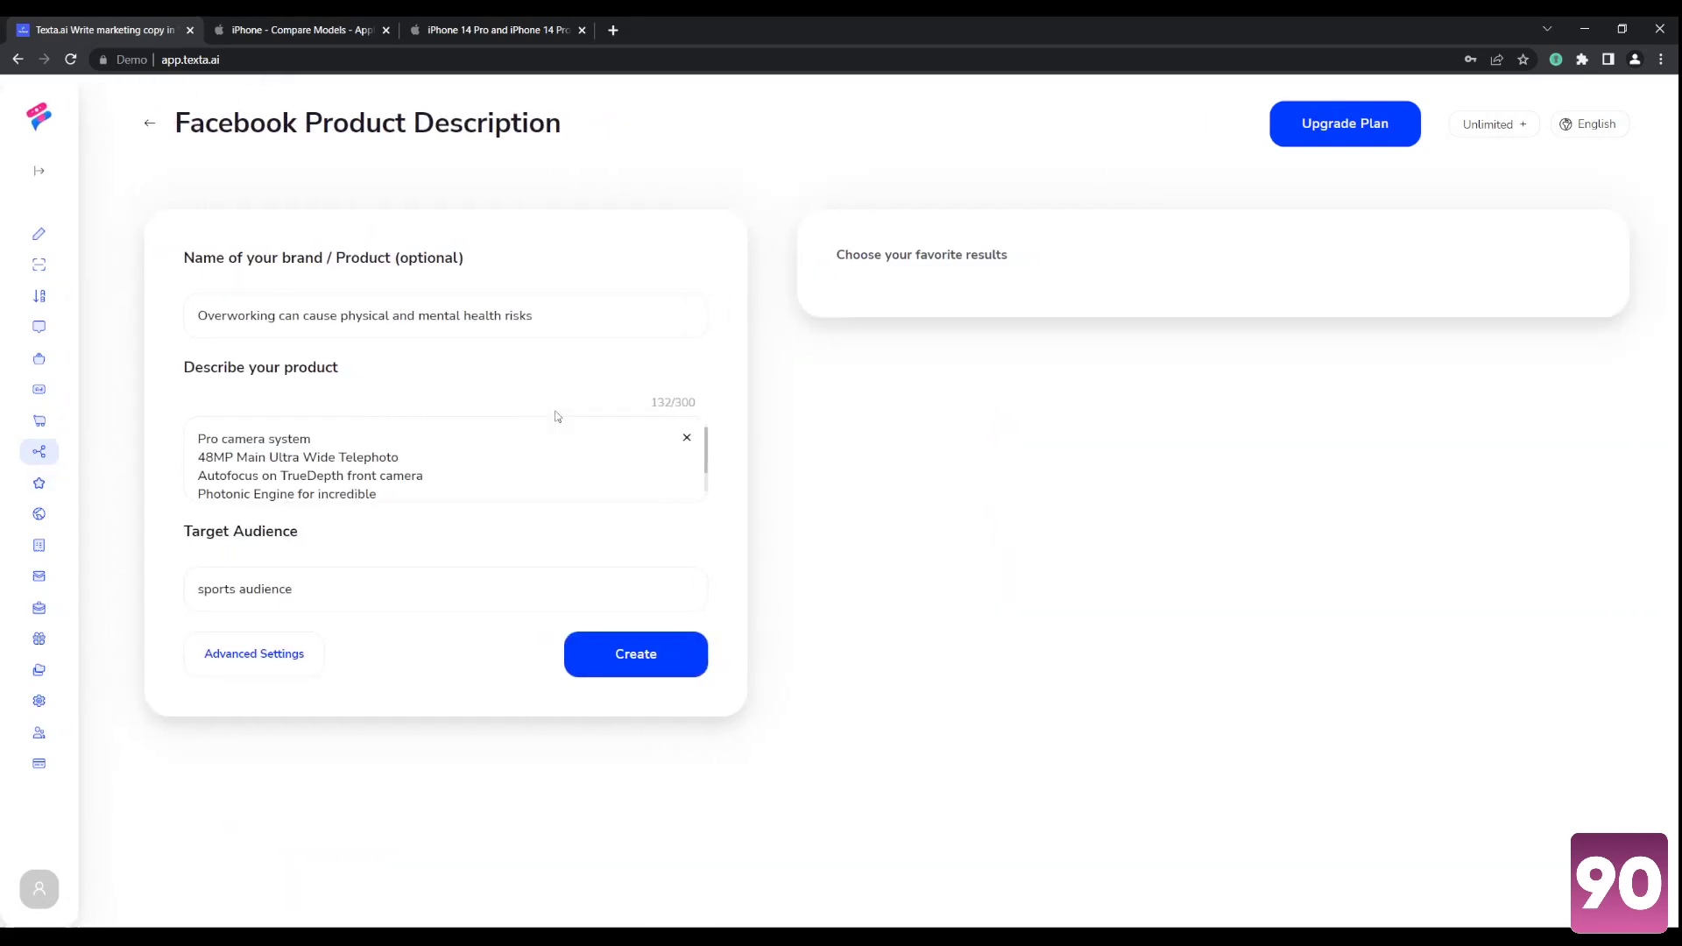
triple_click(609, 324)
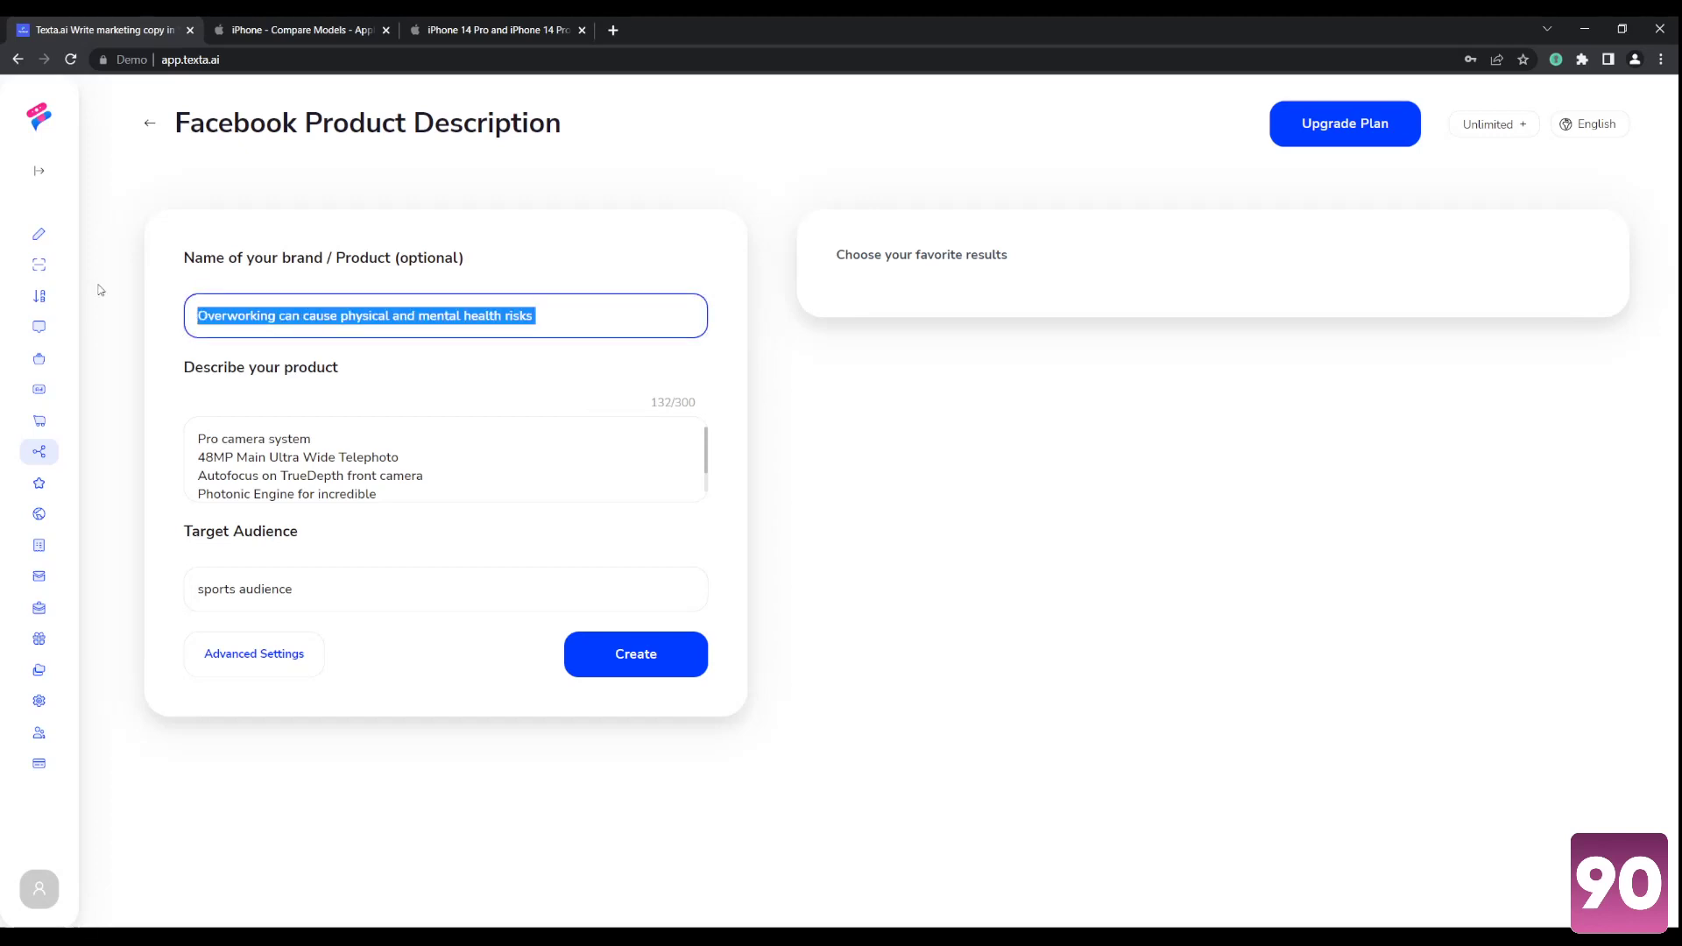
type("Iphone 14 ")
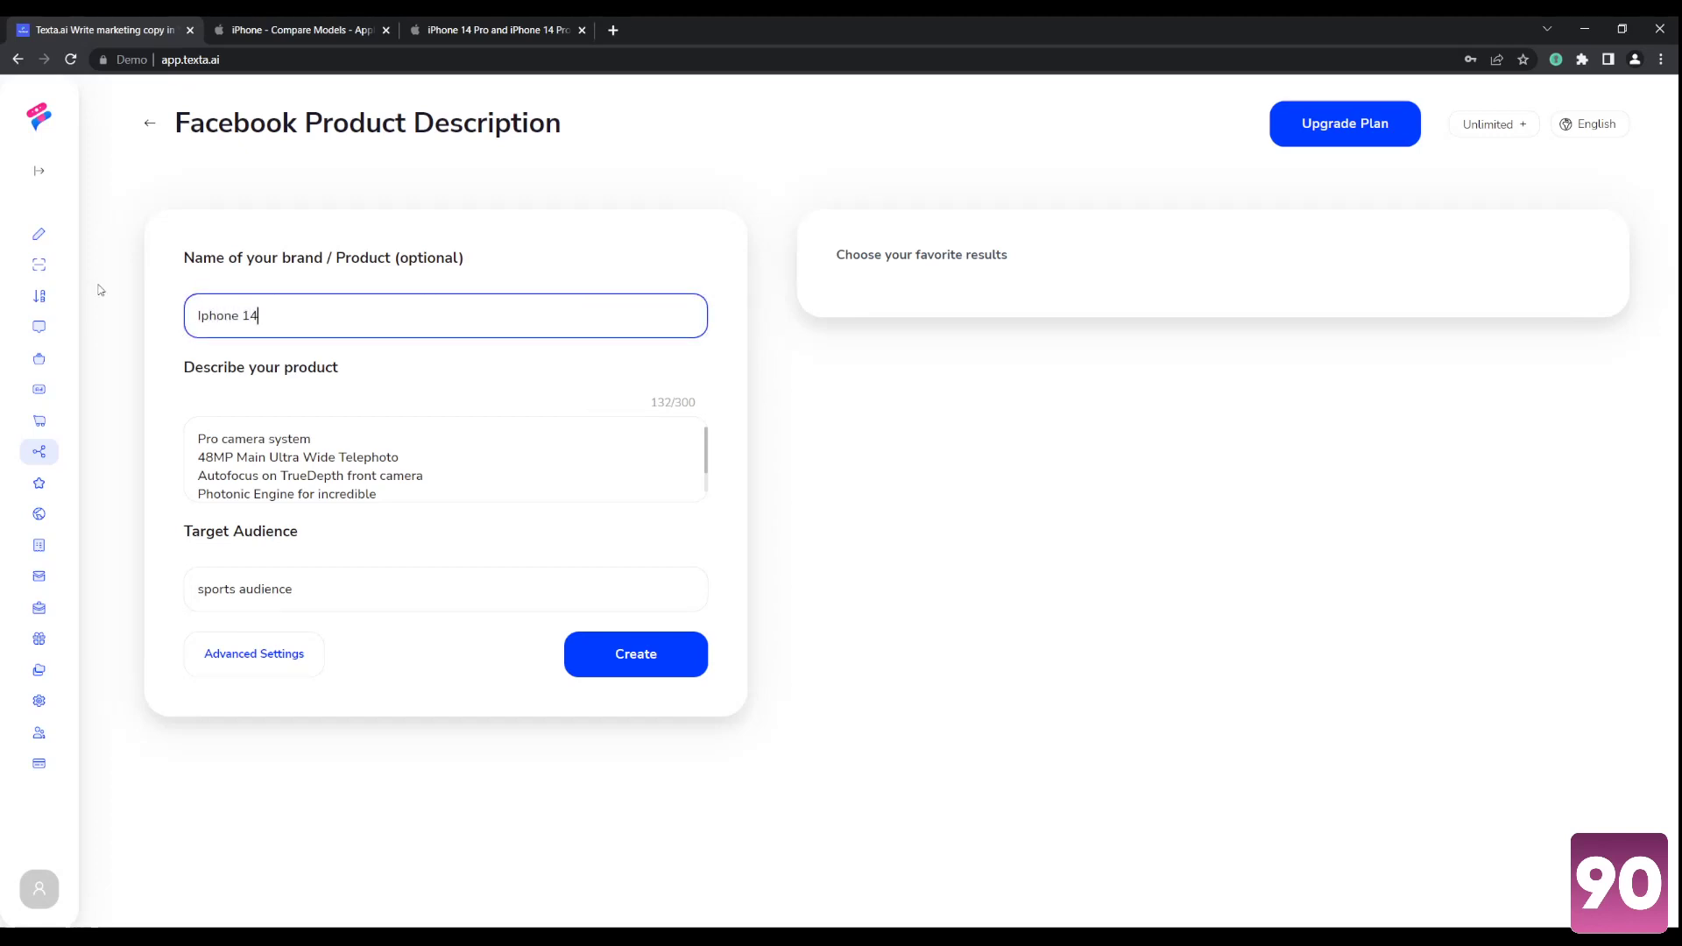
type("Pro")
Change the target audience to Tech, generate descriptions, and copy the first one
left_click_drag(236, 590, 181, 594)
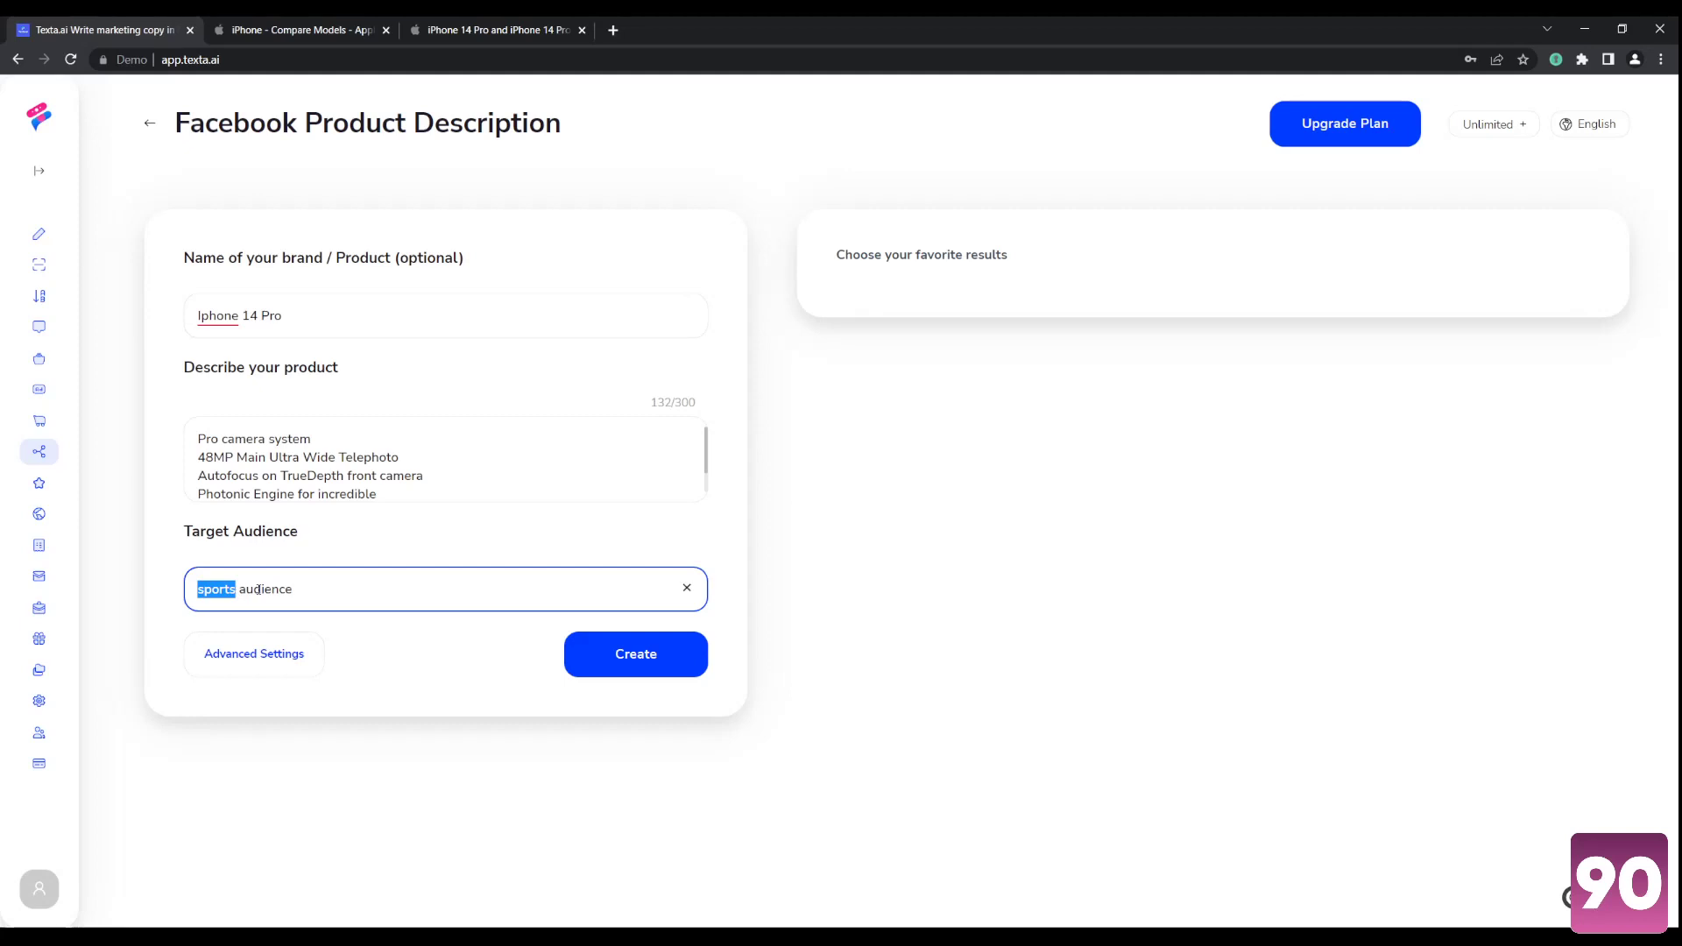
type("Tech")
left_click(623, 669)
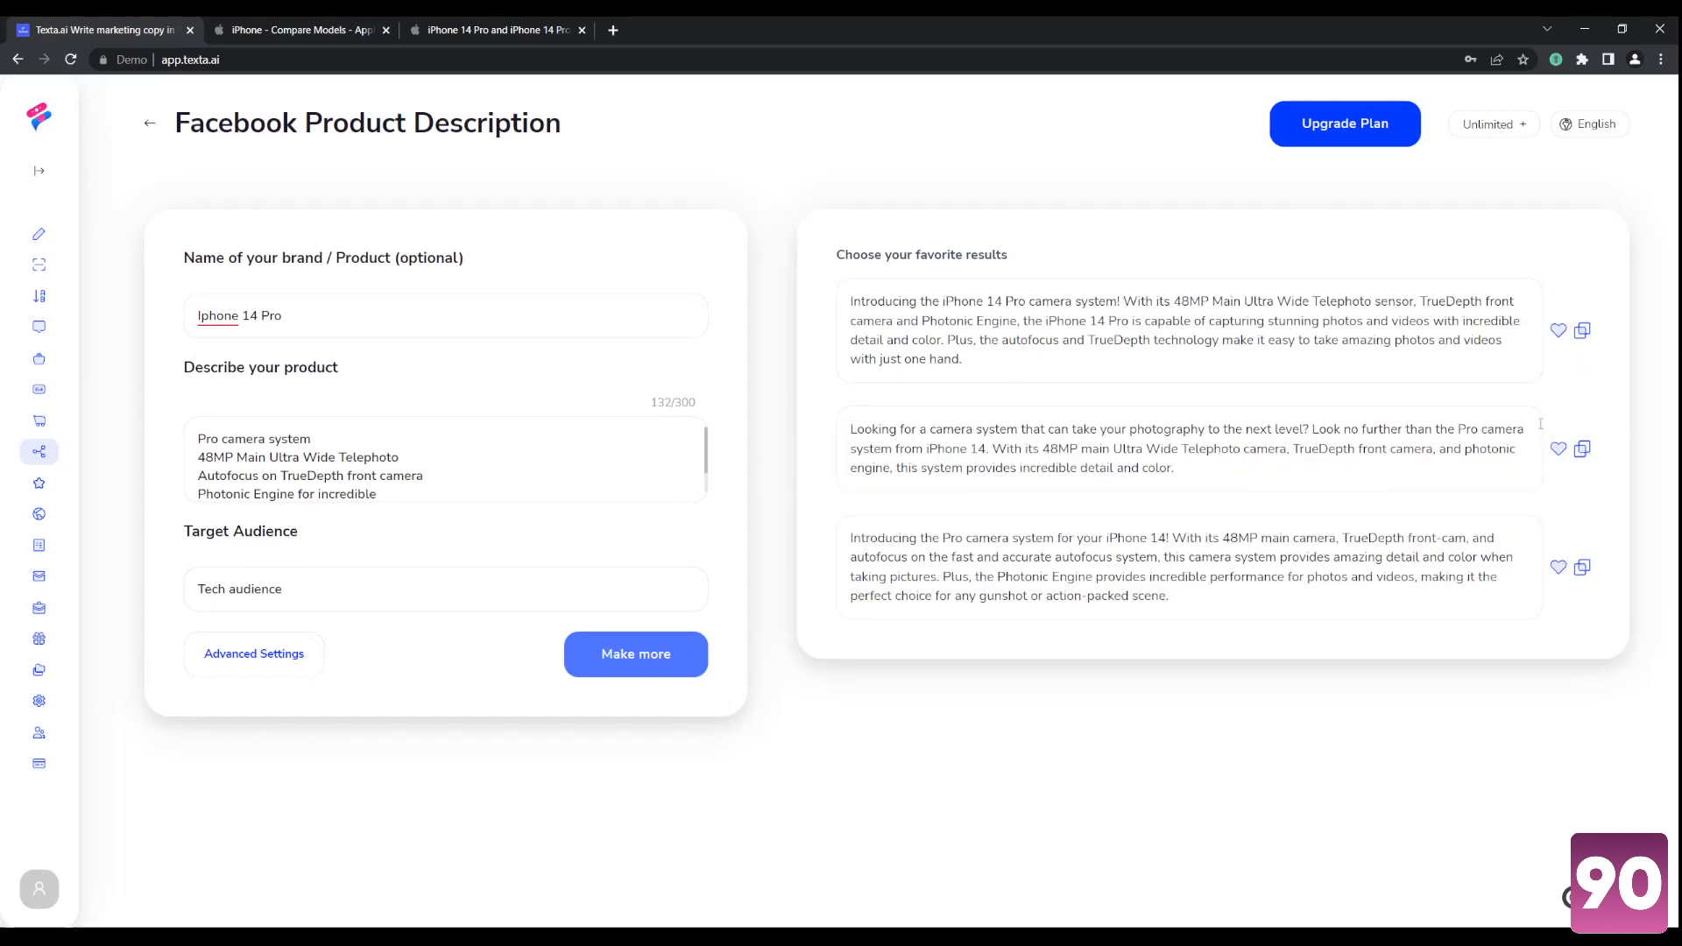
left_click(1390, 384)
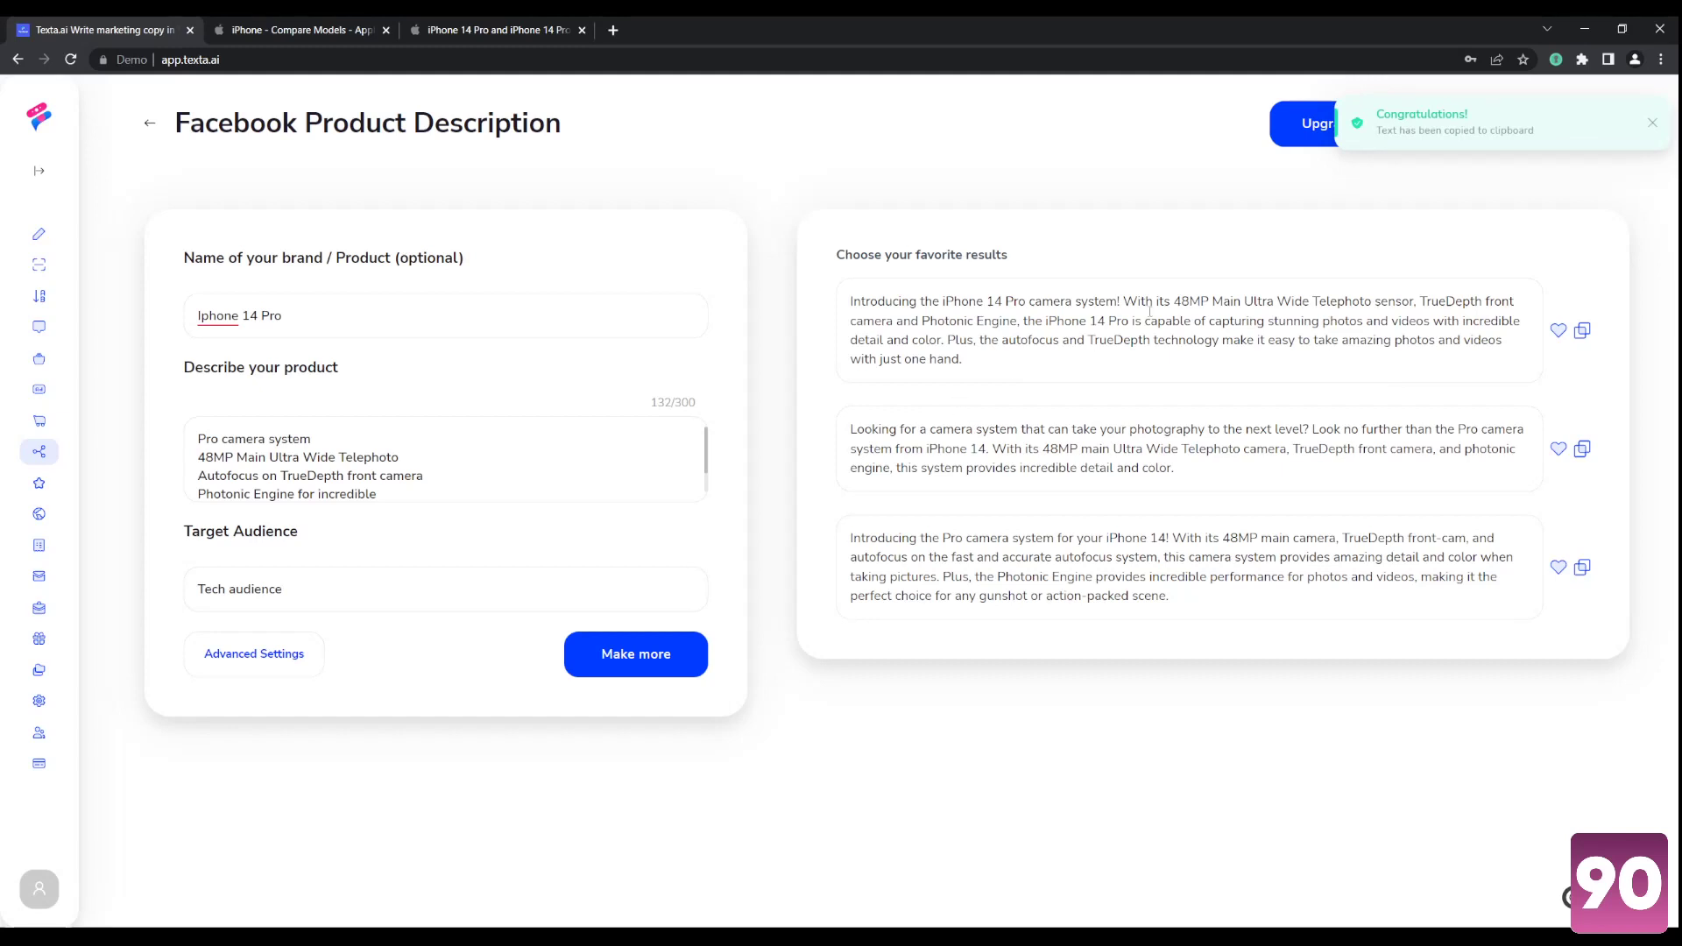
Generate three Iphone 14 Pro slogans with Startup Tools' Slogan Generator, then view Website Copy
mouse_move(74, 403)
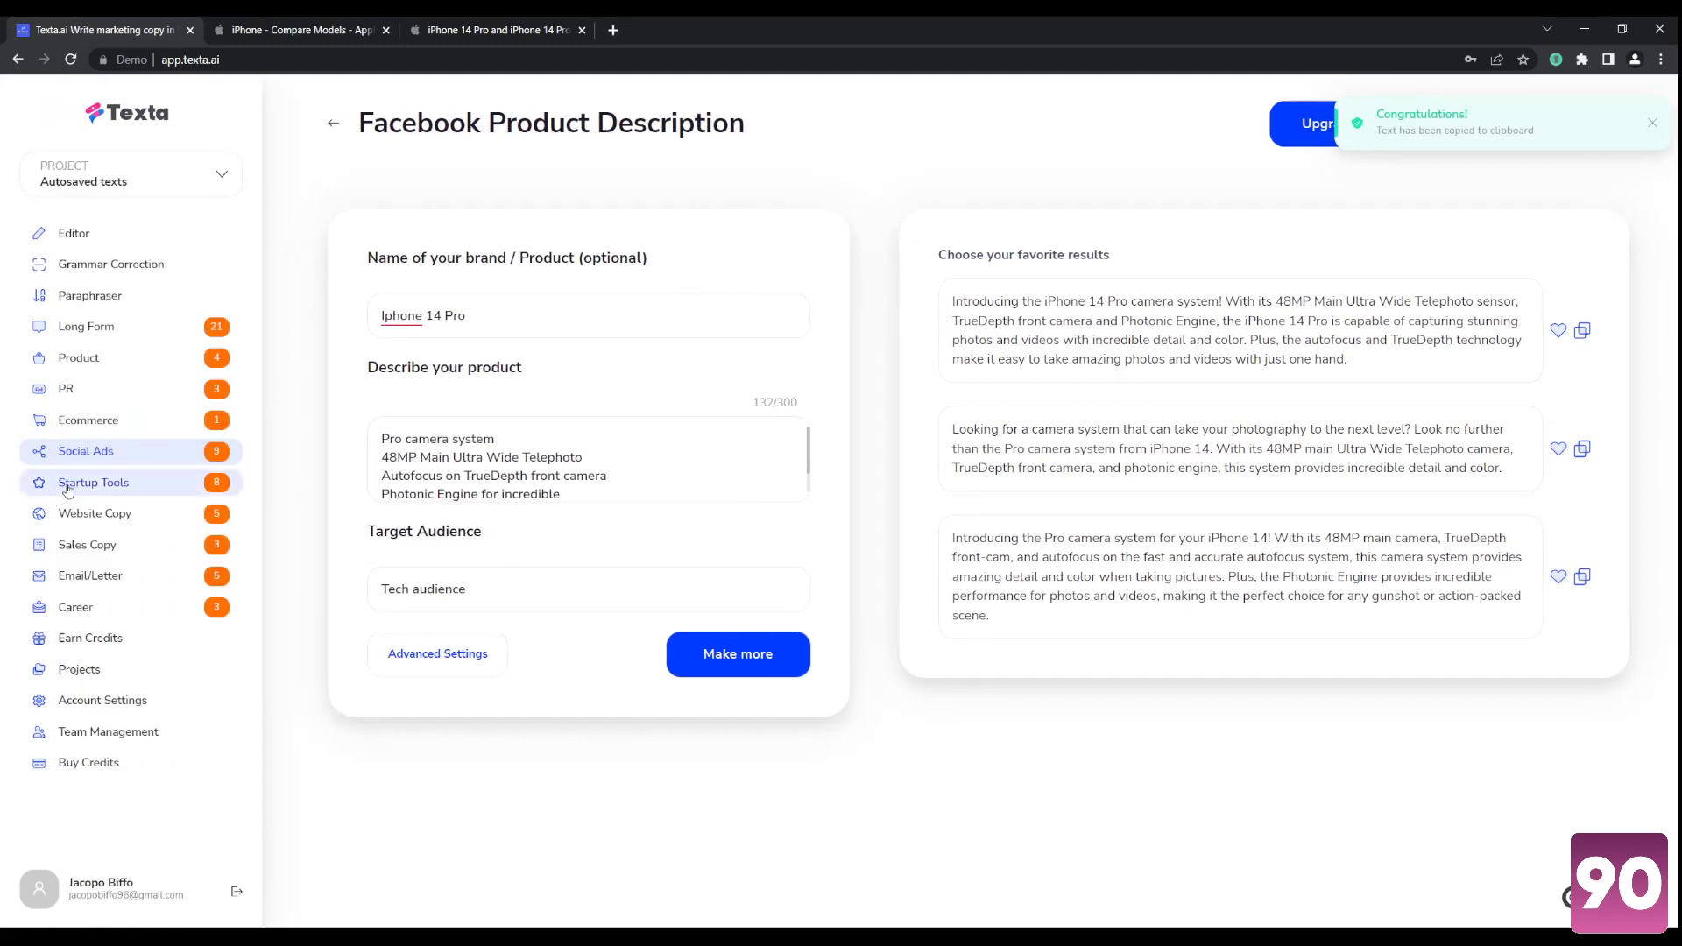
left_click(67, 486)
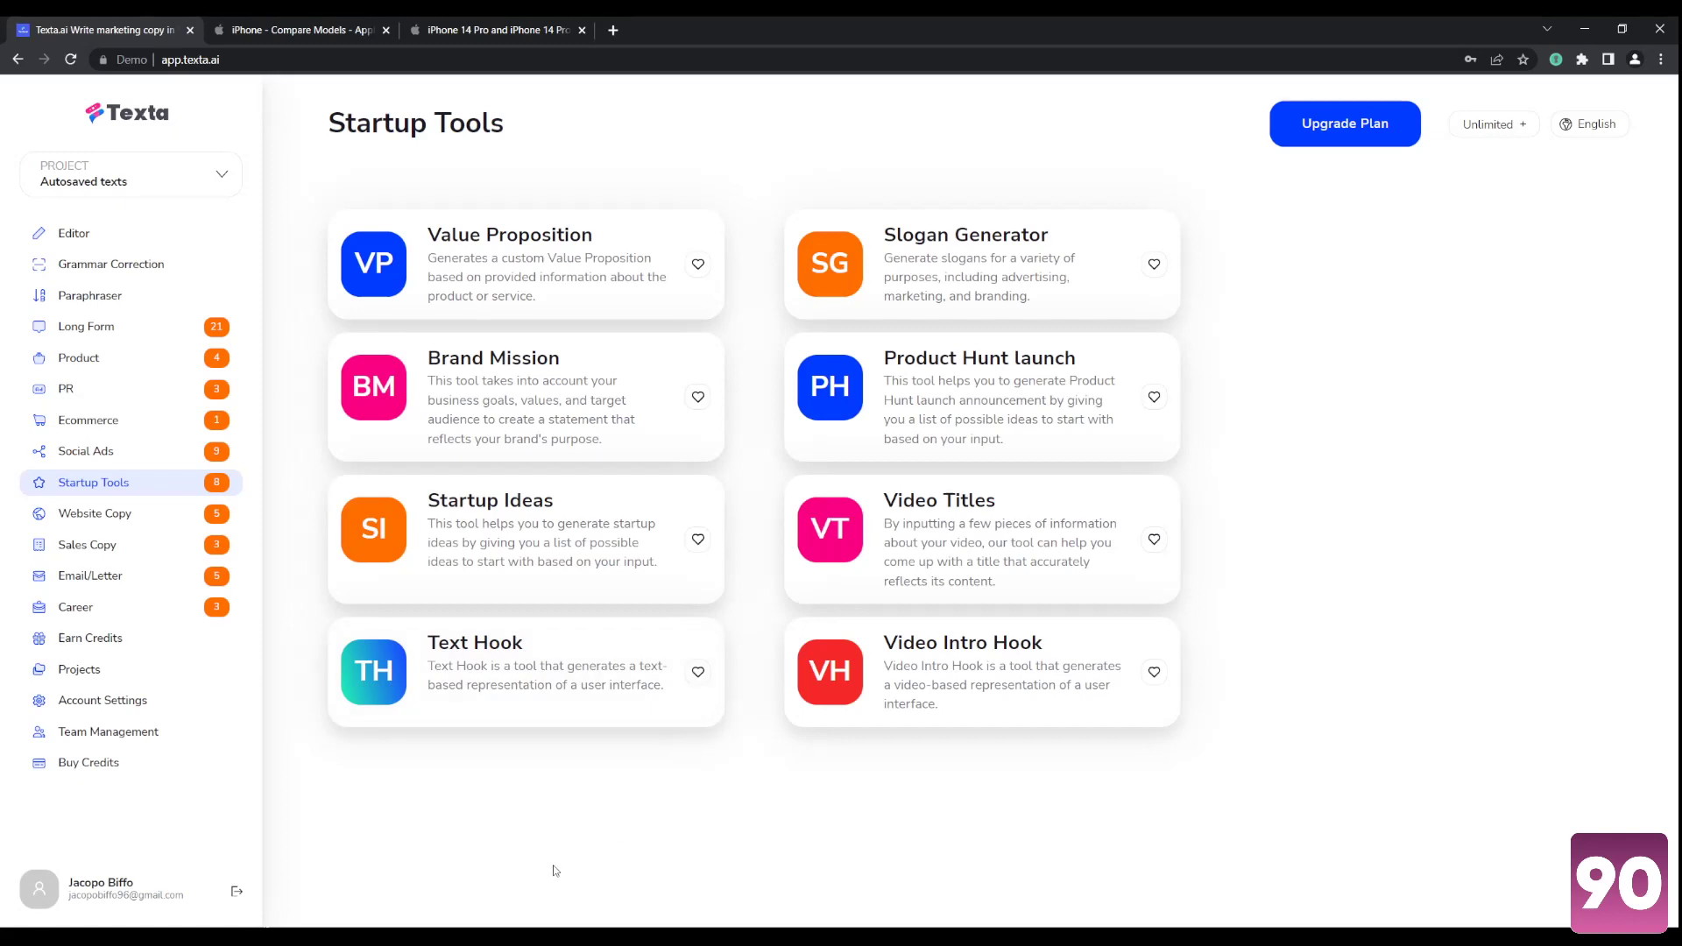
left_click(931, 268)
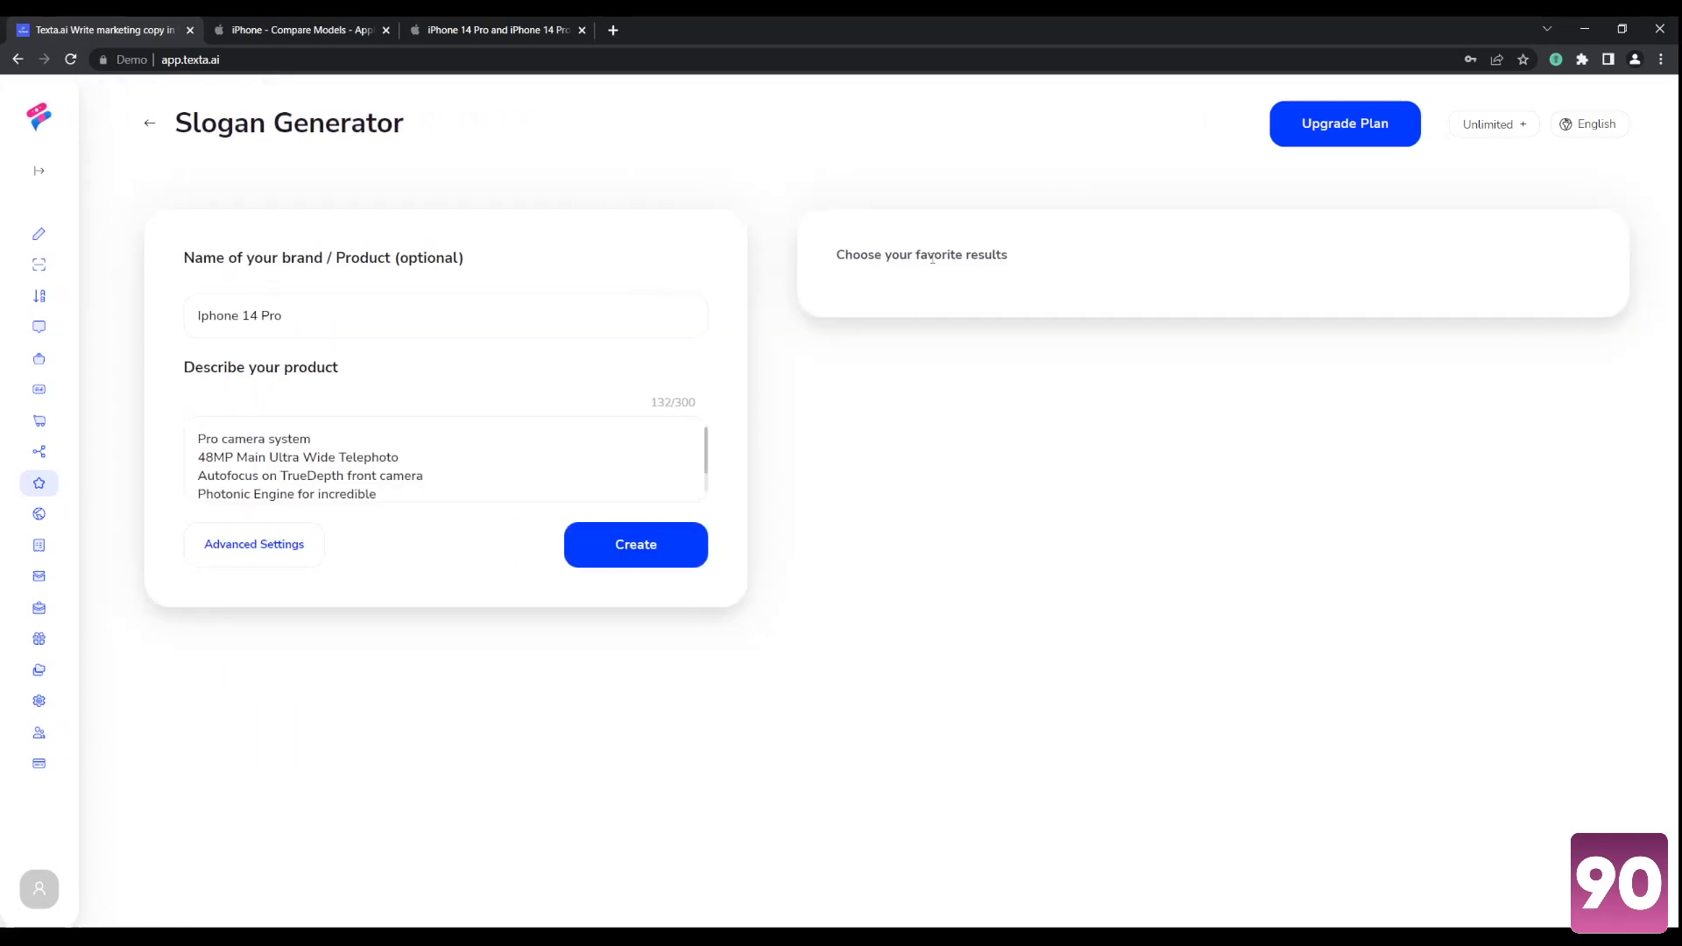
left_click(640, 561)
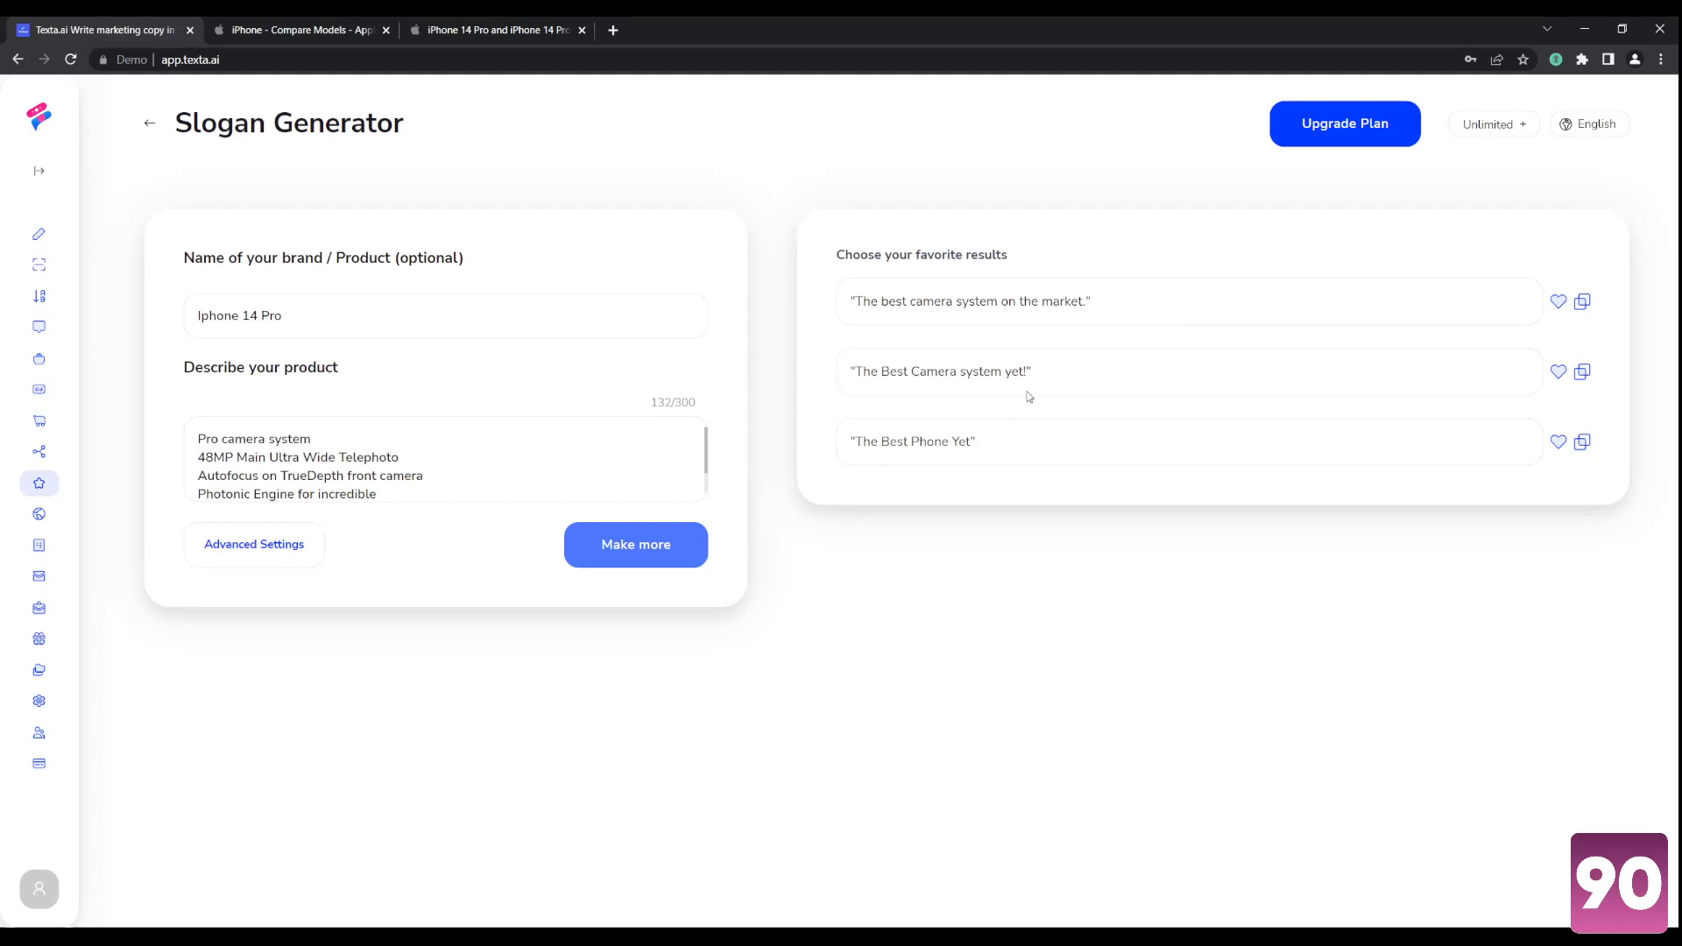
left_click(89, 516)
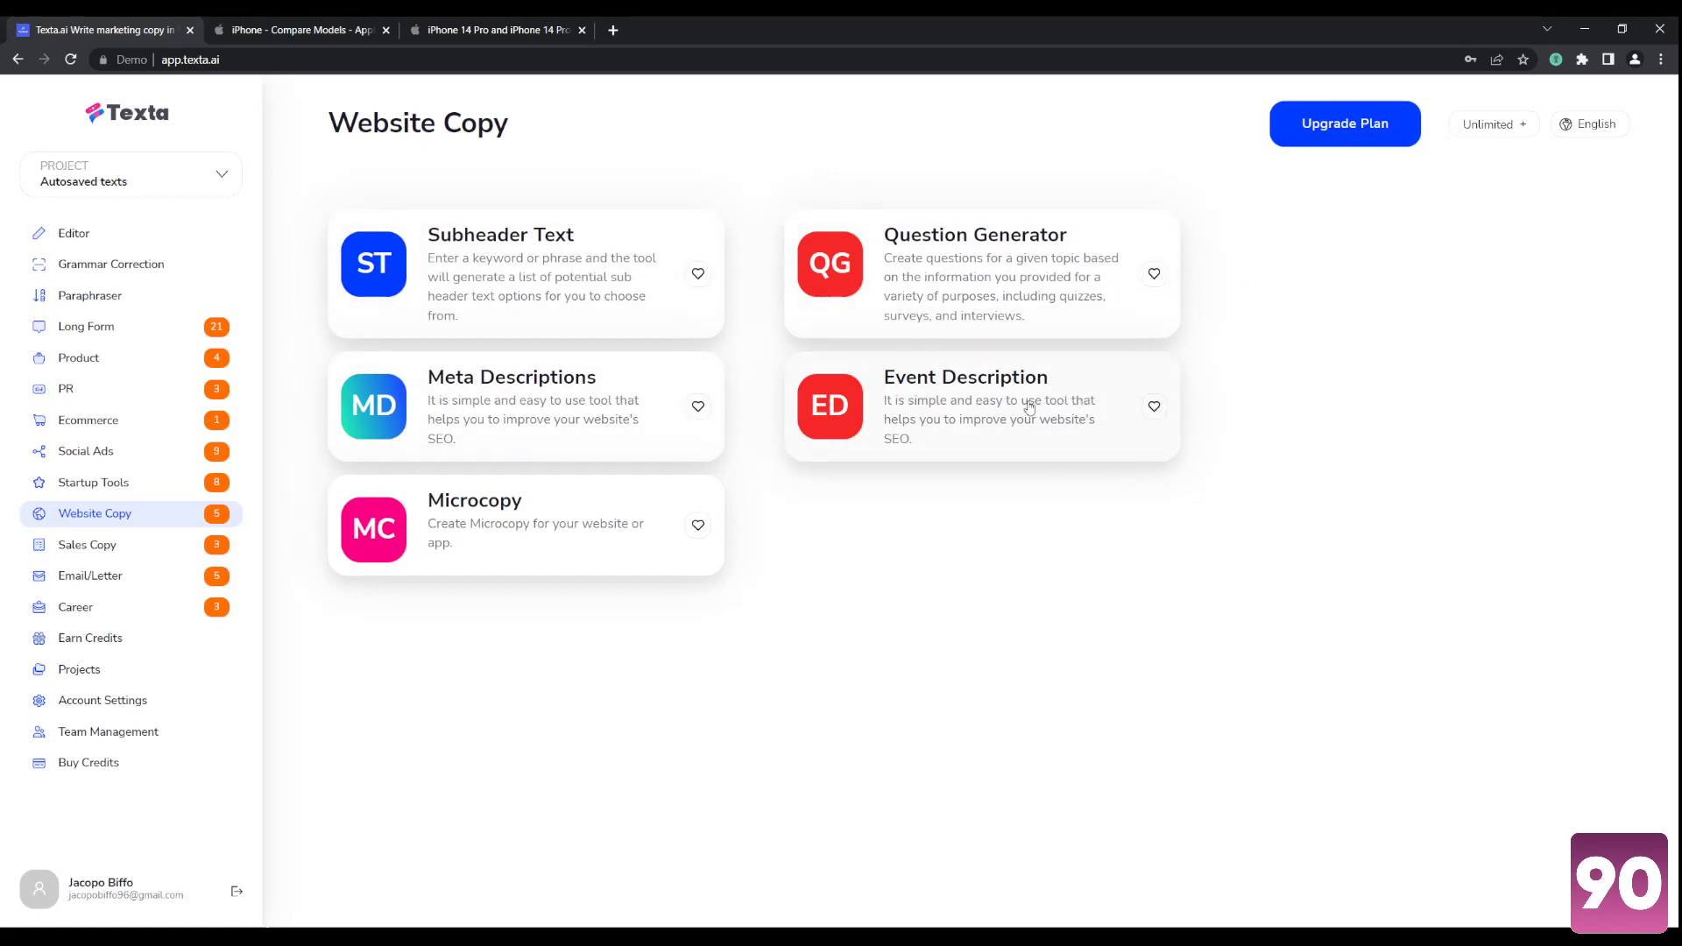
Browse the Sales Copy templates, then move on to the Email/Letter templates
left_click(115, 552)
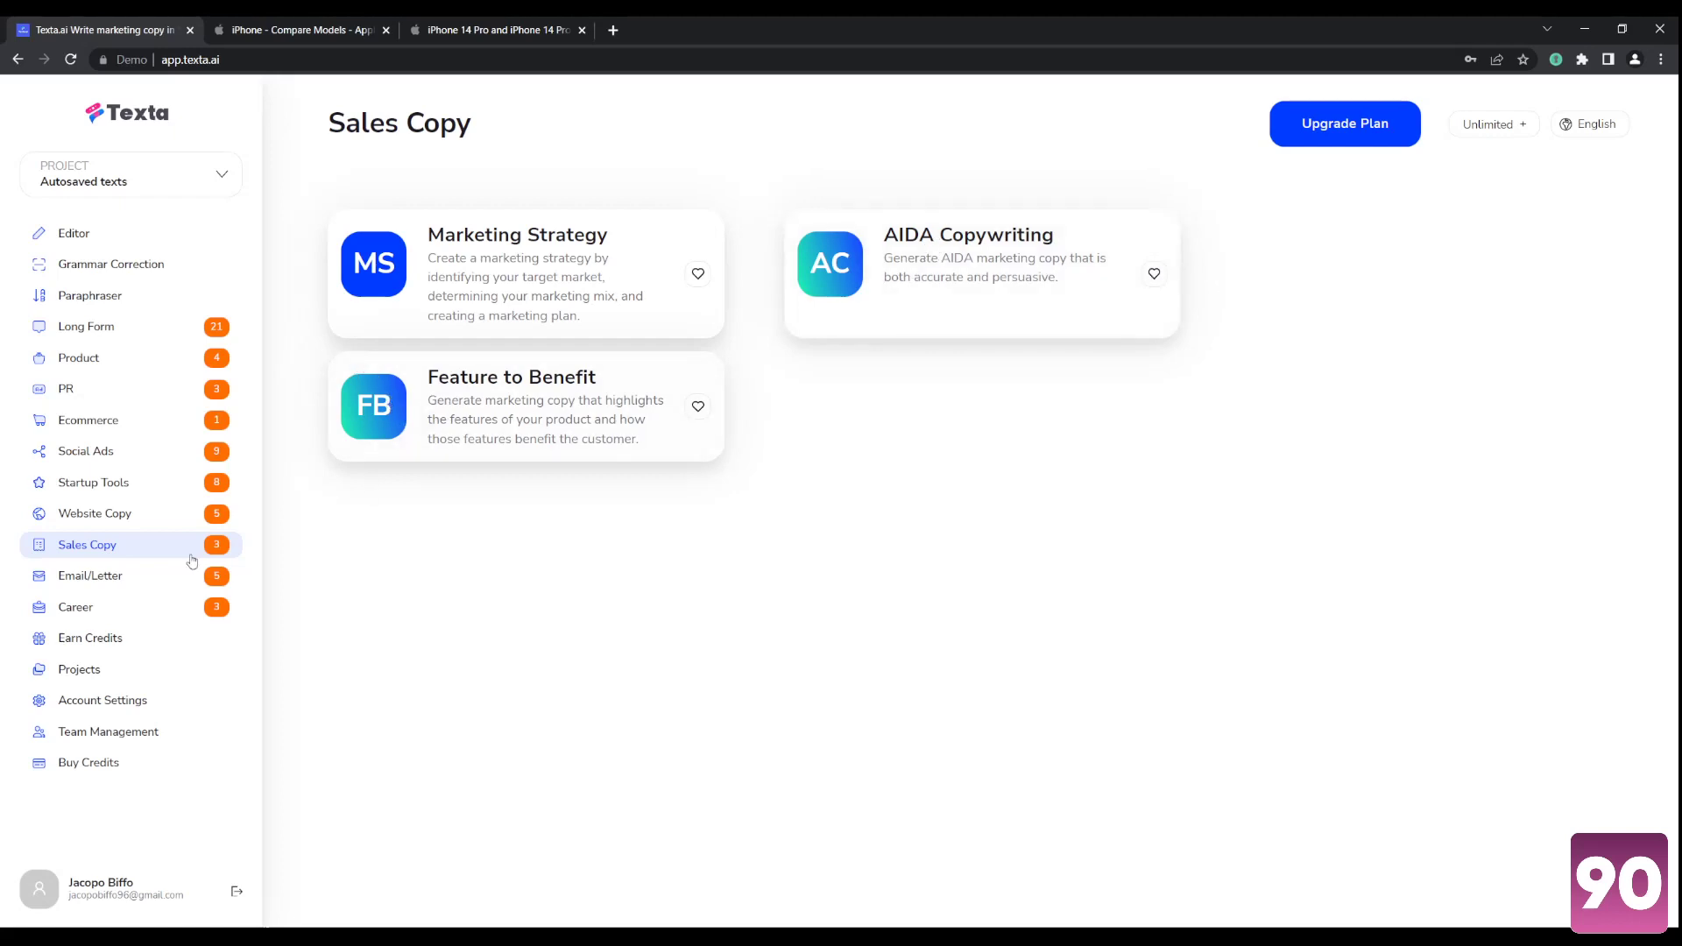
left_click(109, 579)
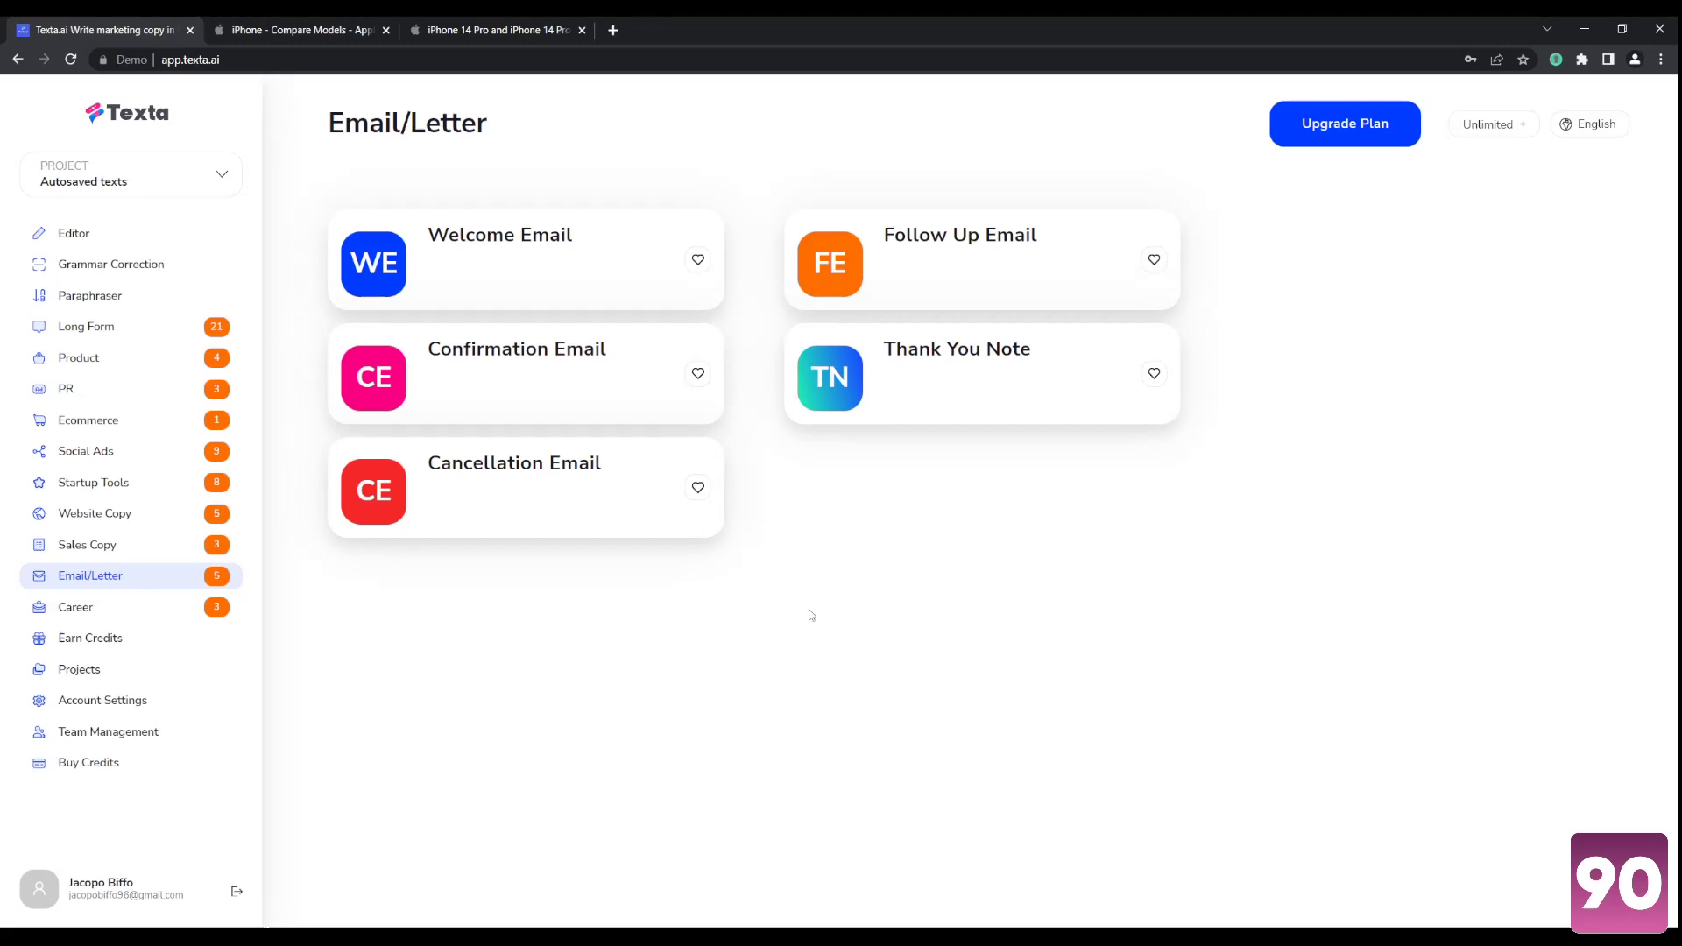
Review the Career templates, then step back through Sales Copy and Website Copy to Startup Tools
left_click(115, 608)
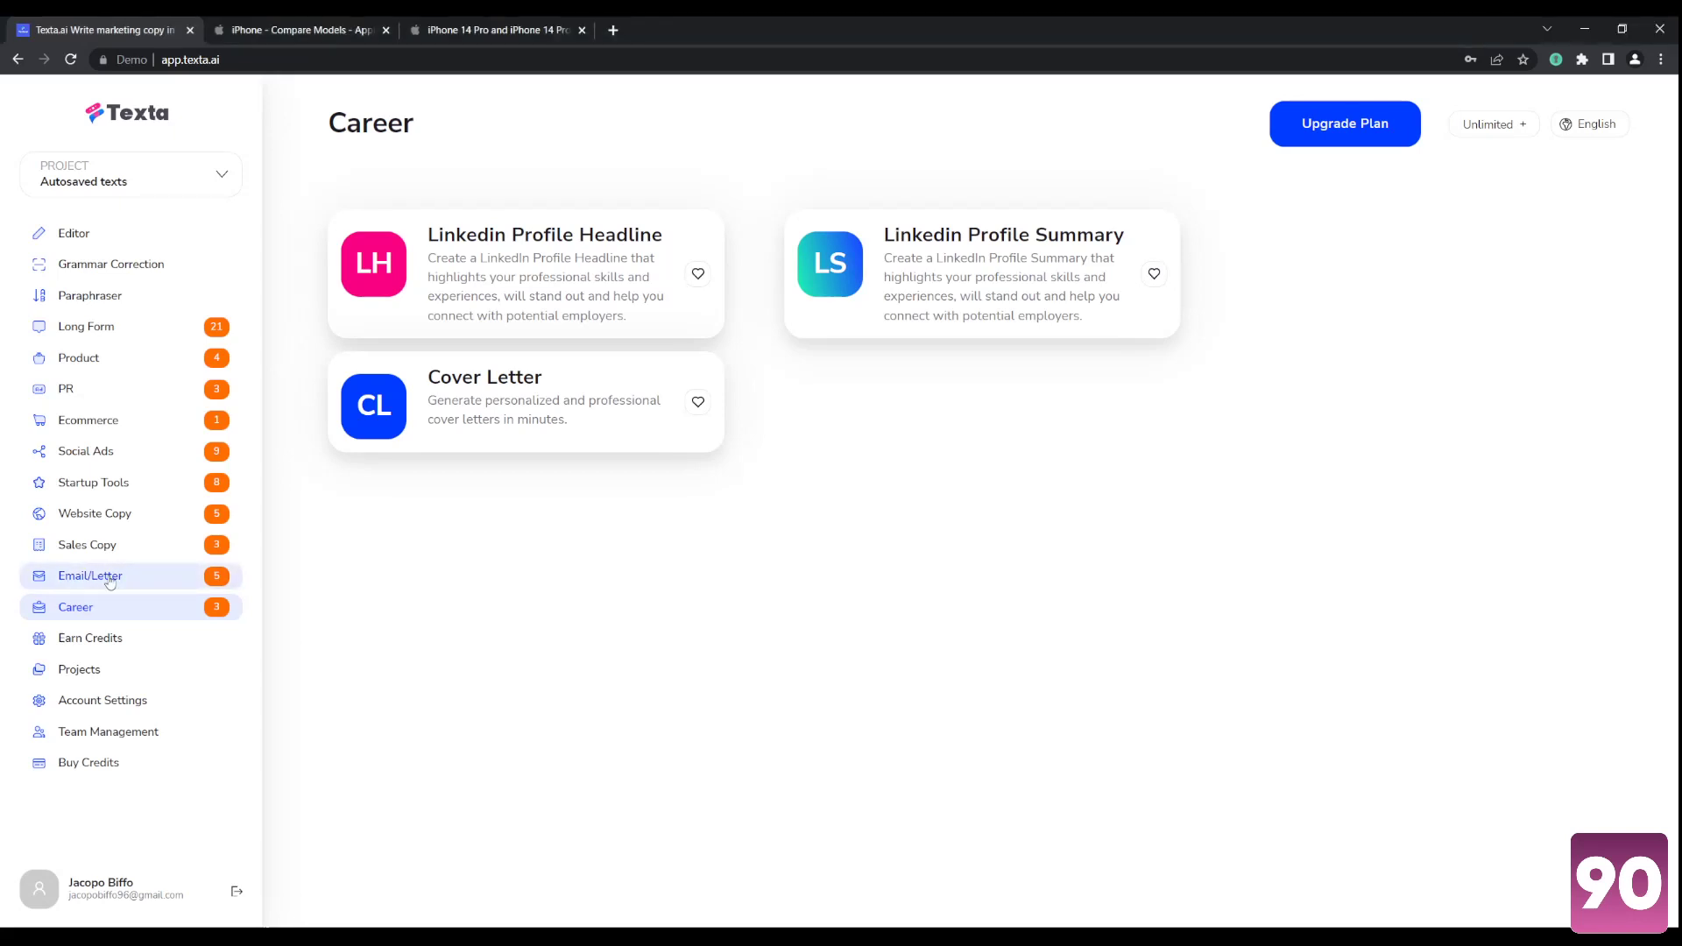
left_click(86, 544)
left_click(94, 514)
left_click(93, 482)
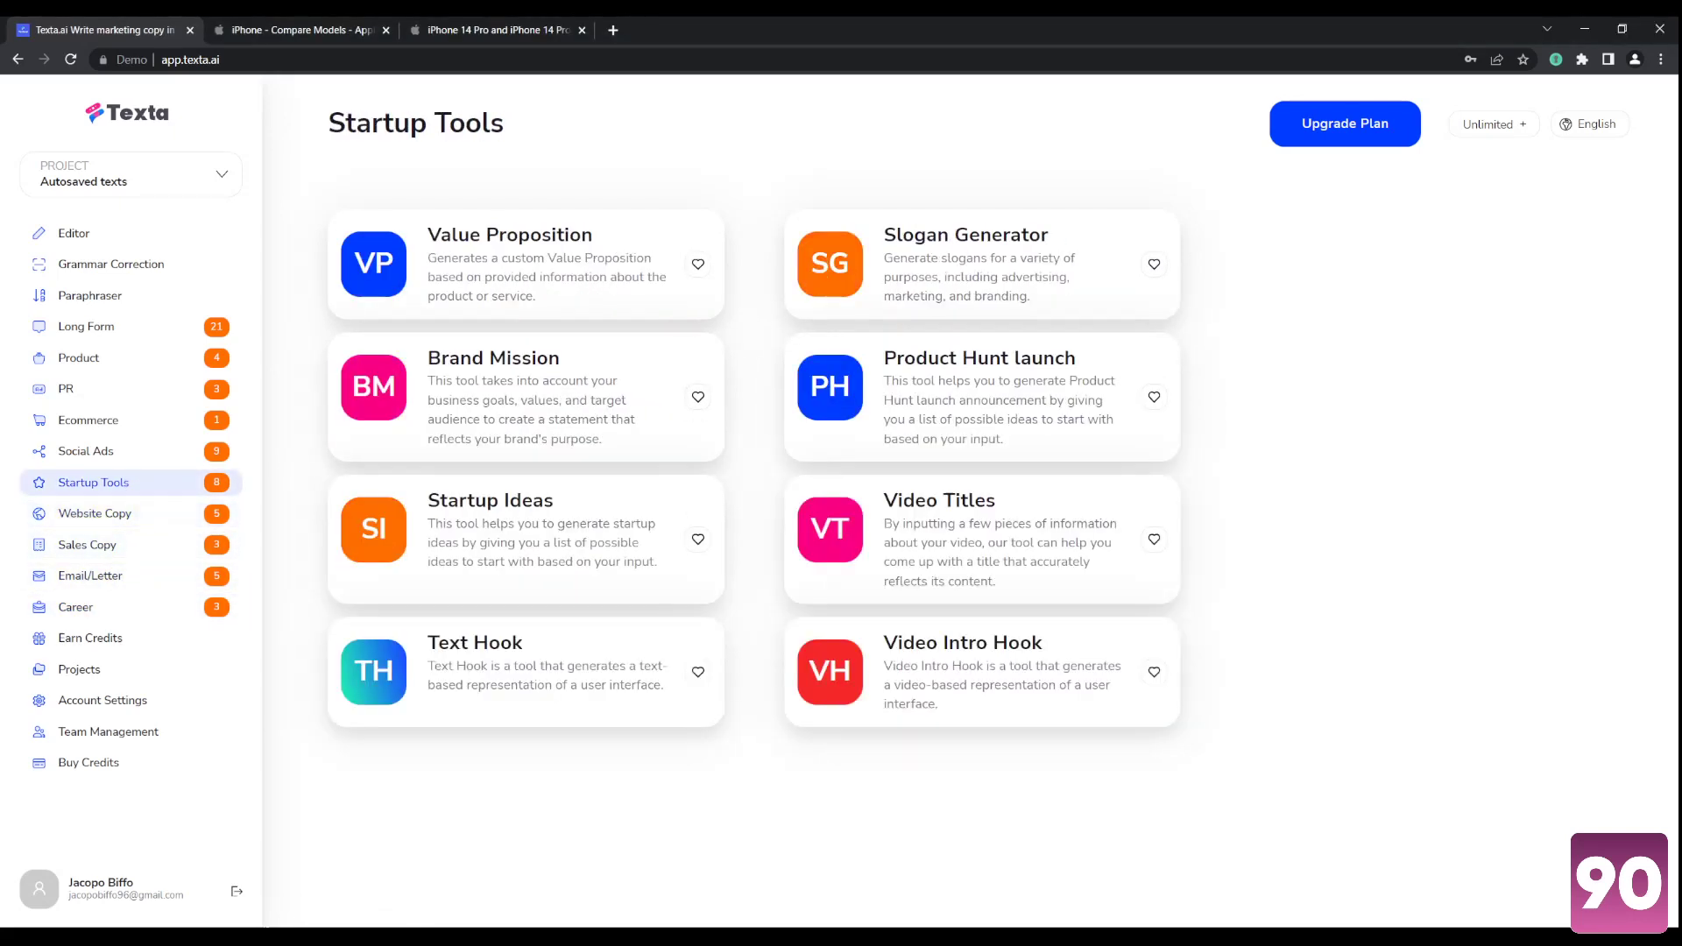